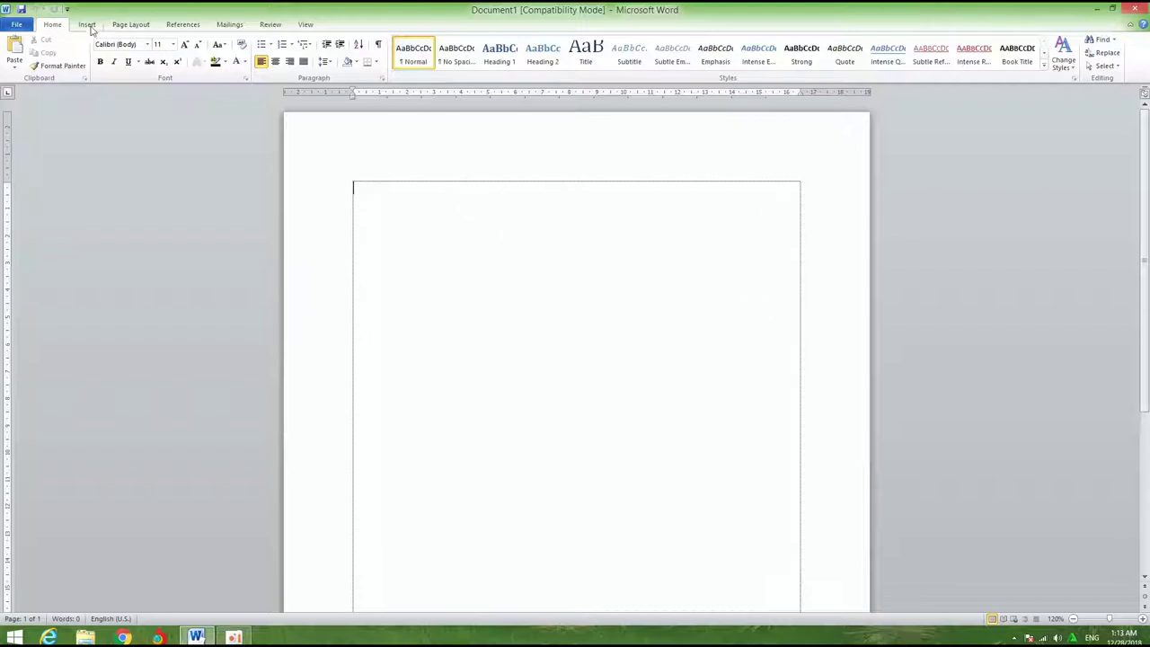
Step: Apply the No Spacing style and try the Two-column layout from Page Layout > Columns
click(455, 56)
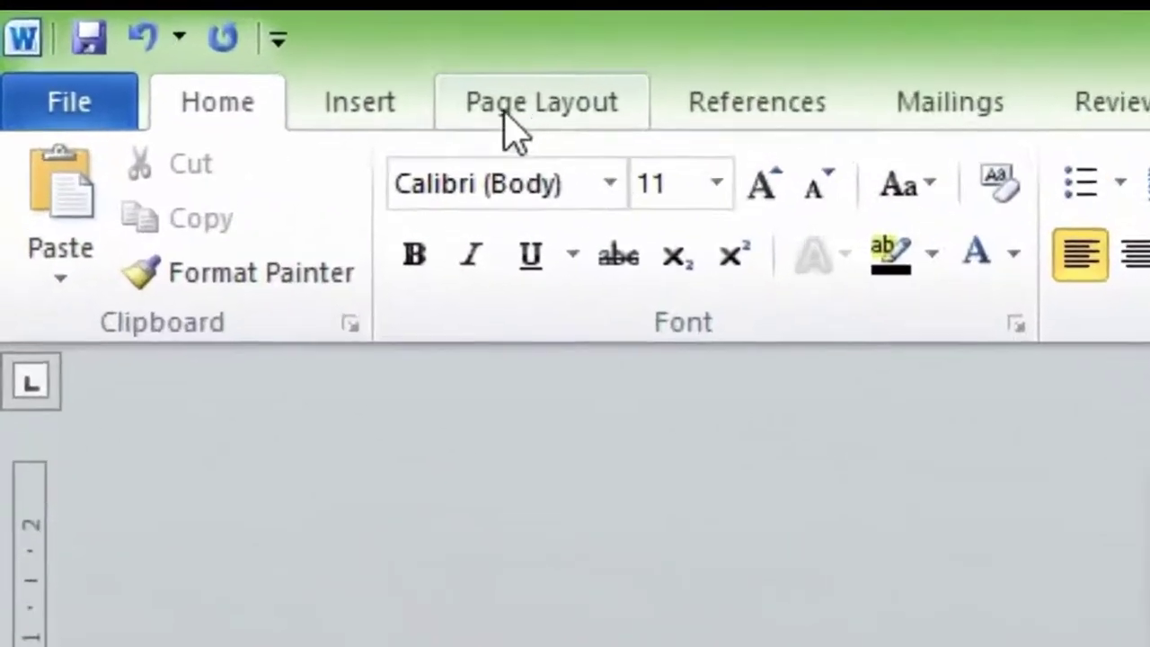
click(133, 27)
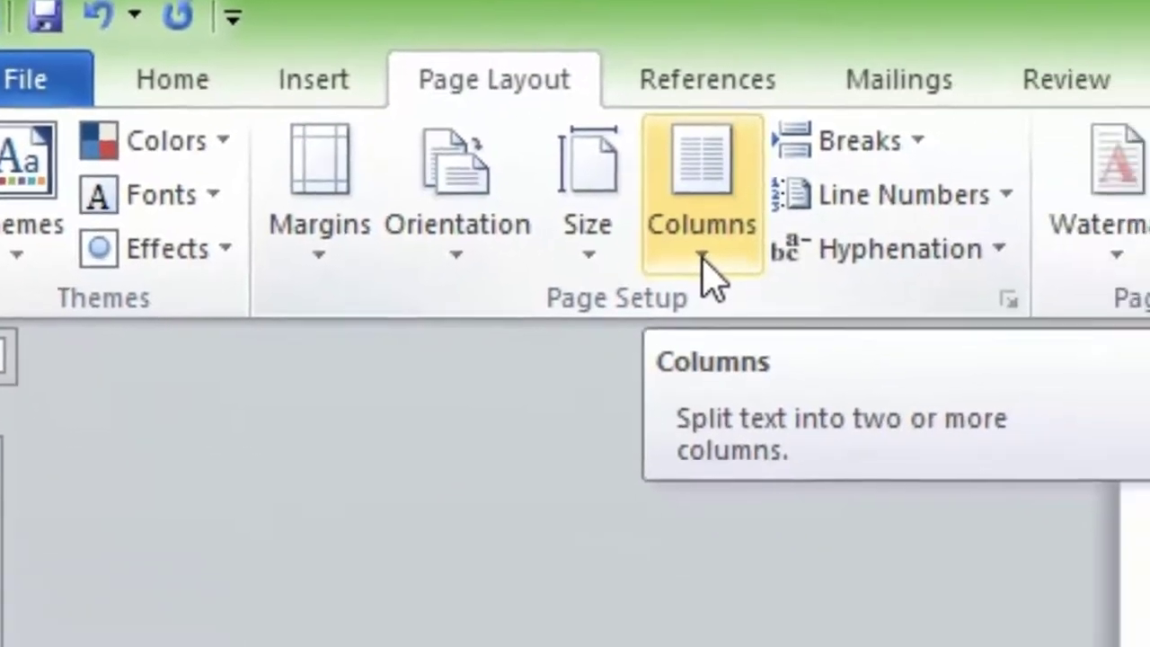
click(860, 325)
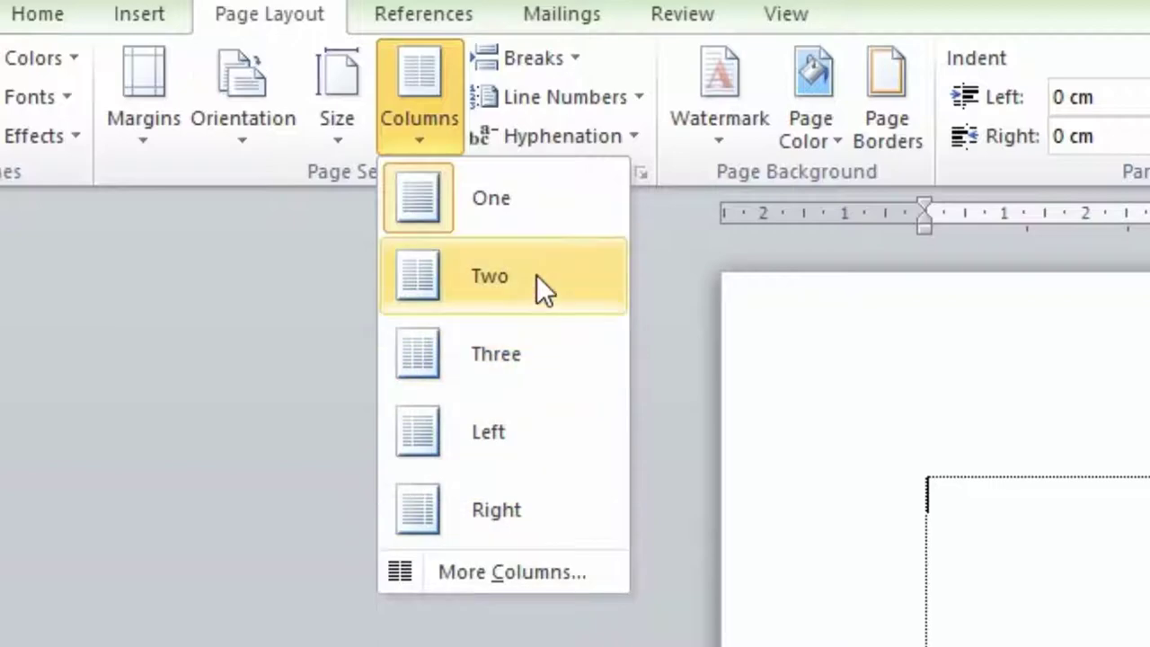
click(520, 323)
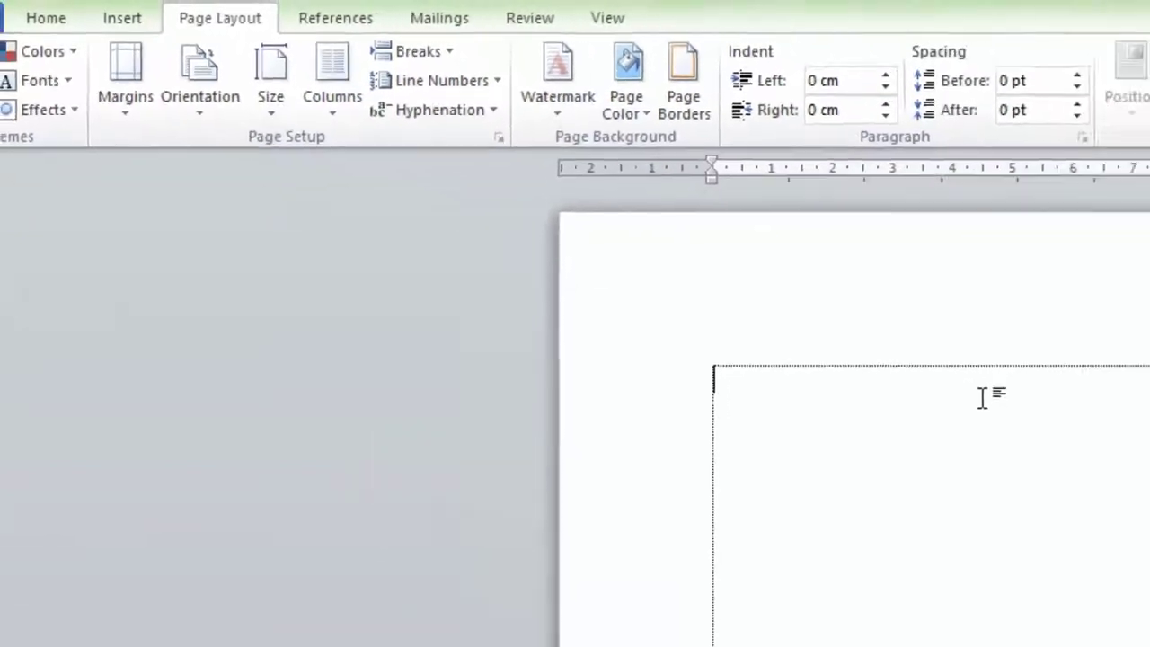
Step: Insert a page break at the top of the page to start a new blank page
scroll(604, 270, down, 3)
scroll(647, 310, down, 3)
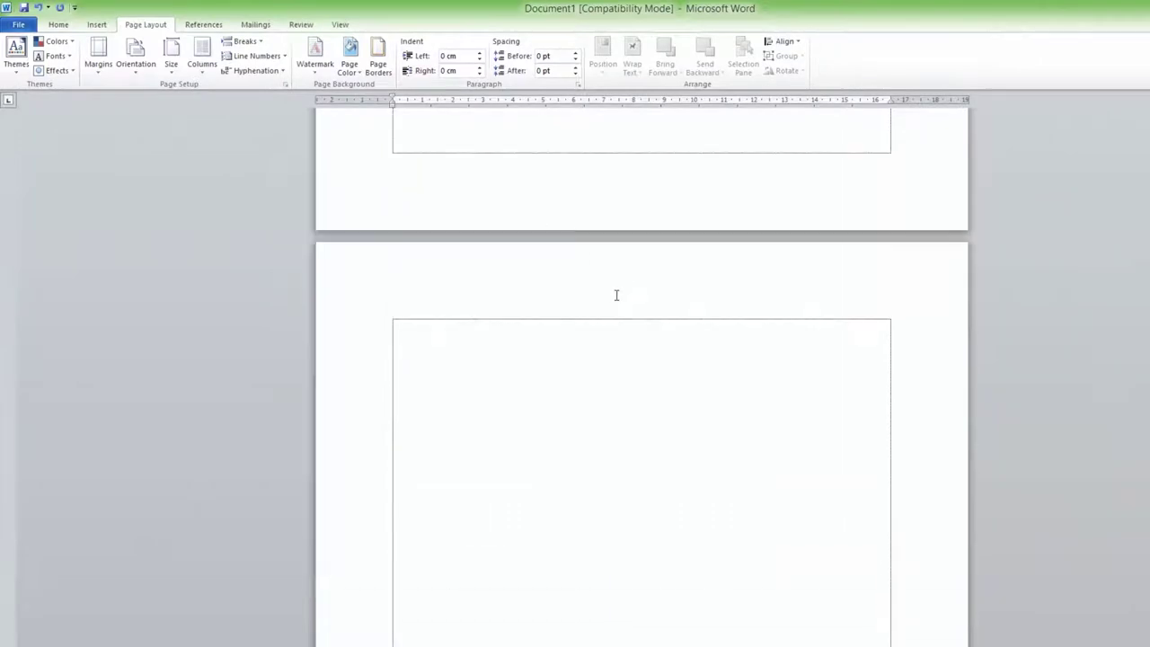
scroll(630, 301, down, 3)
scroll(616, 294, up, 2)
scroll(617, 294, down, 1)
scroll(617, 295, down, 10)
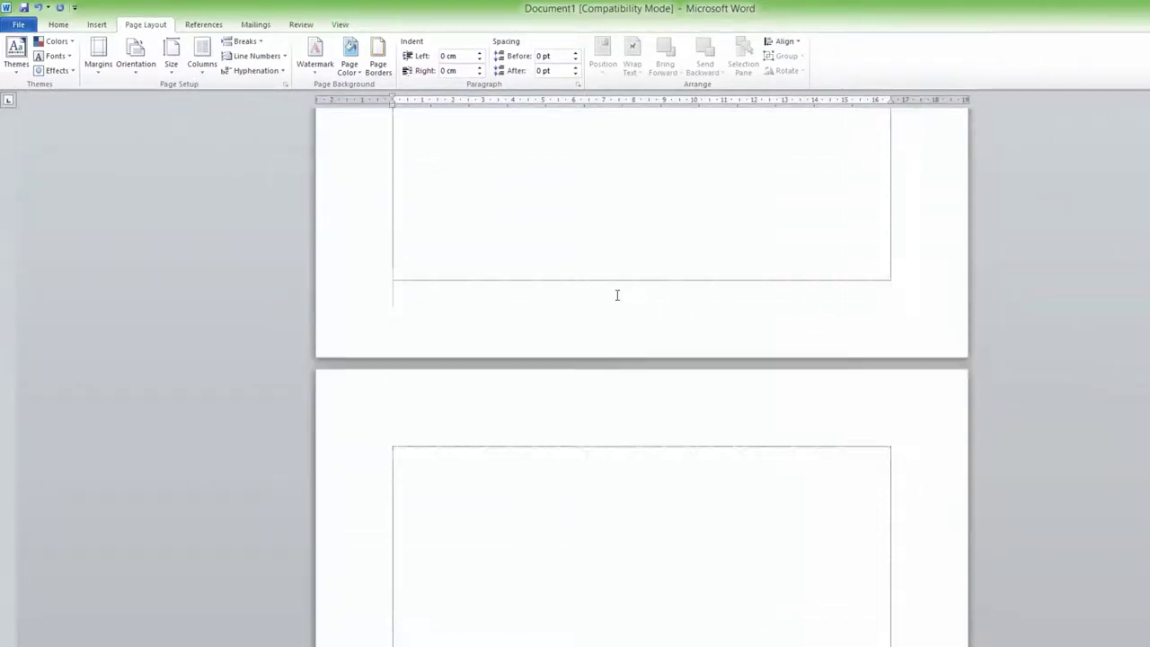
scroll(617, 294, down, 3)
click(538, 277)
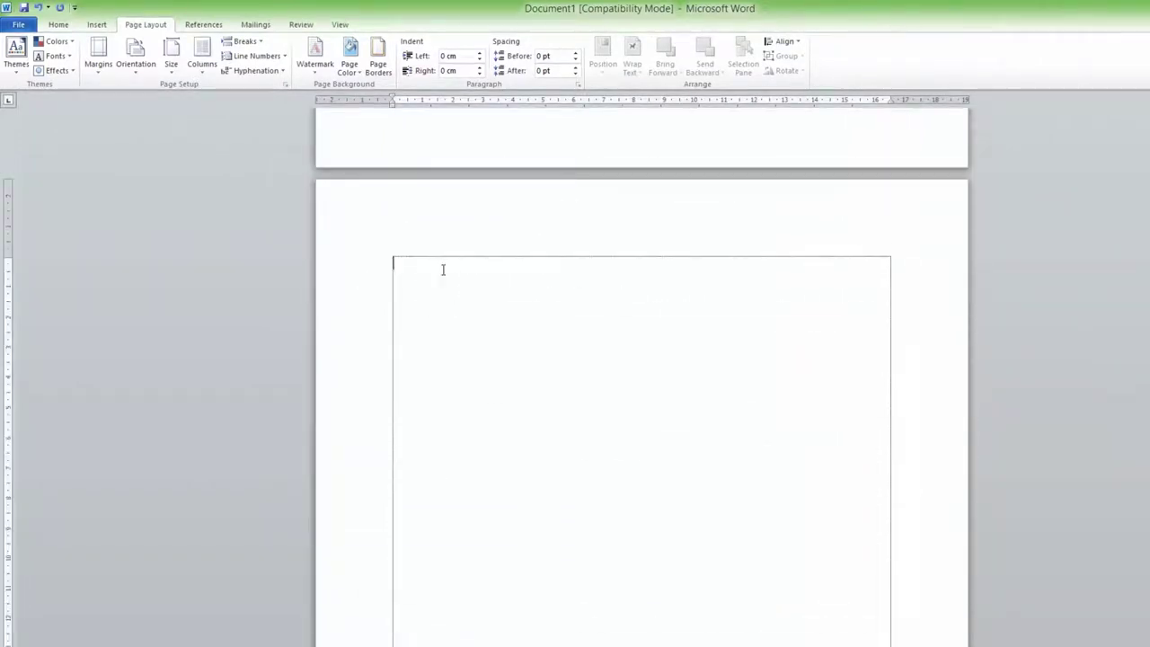
scroll(435, 295, down, 1)
scroll(437, 269, down, 1)
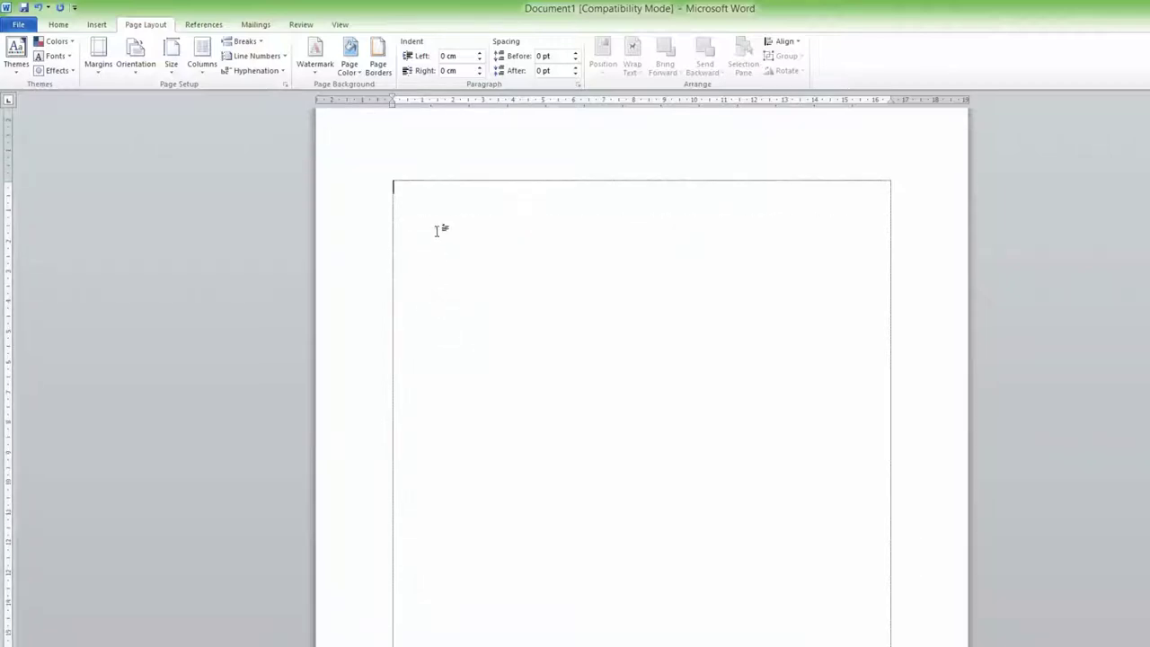
key(ctrl+Return)
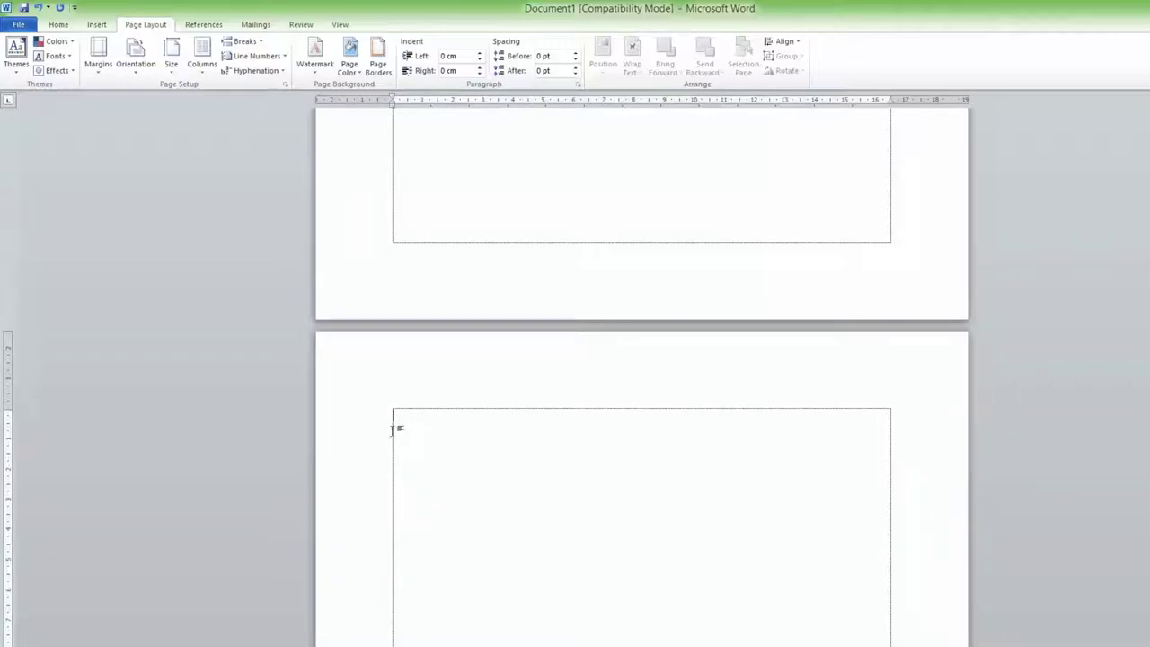
scroll(420, 430, down, 1)
Step: Switch the pages to a two-column layout
click(203, 67)
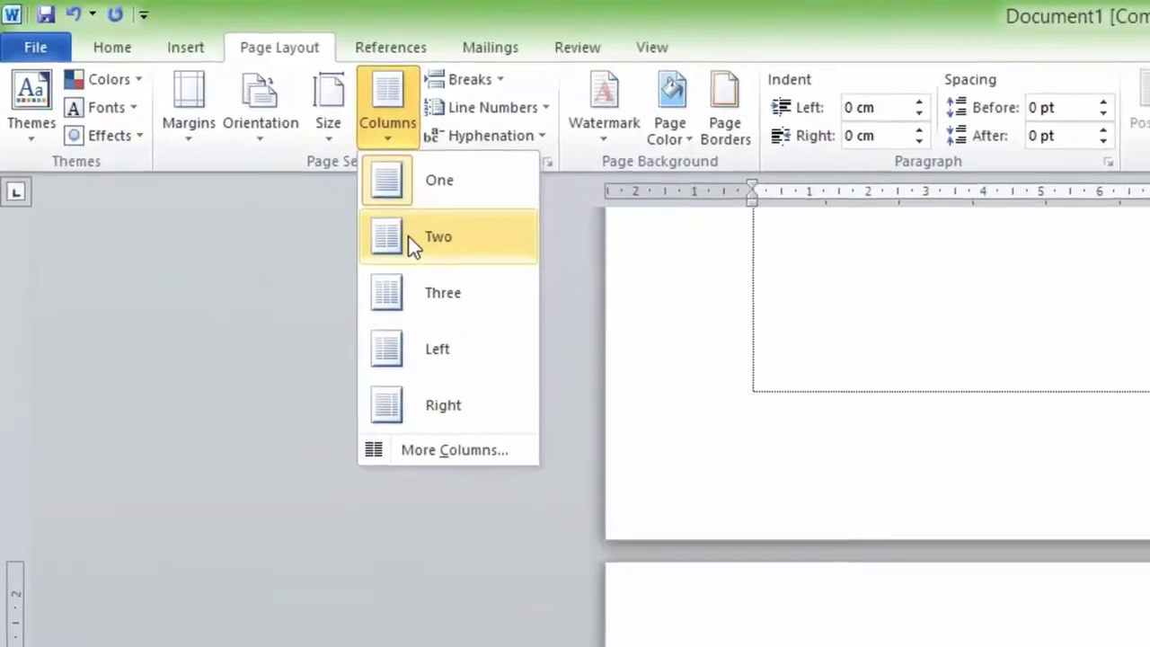
click(411, 238)
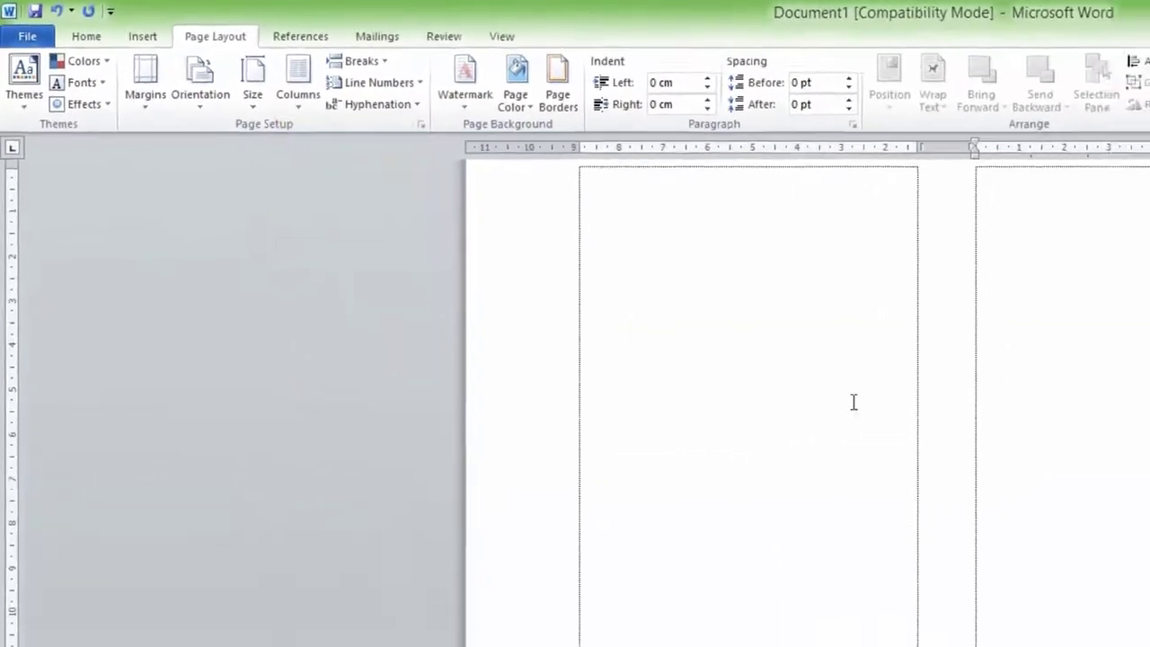
scroll(728, 438, down, 5)
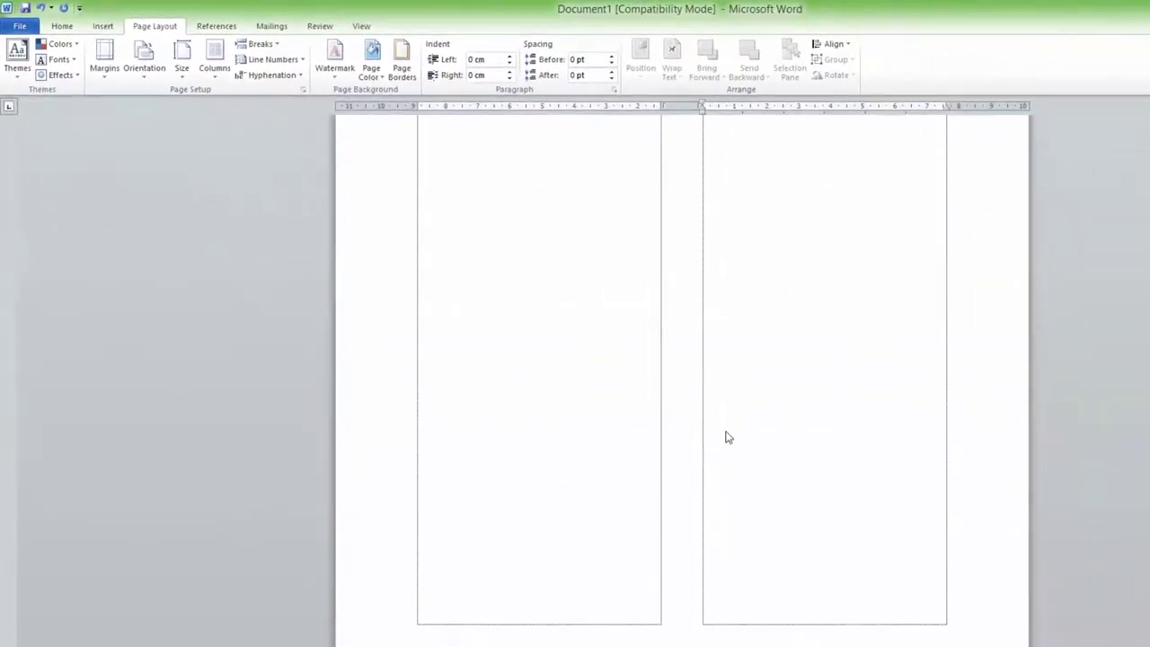
scroll(728, 438, up, 5)
scroll(726, 437, up, 3)
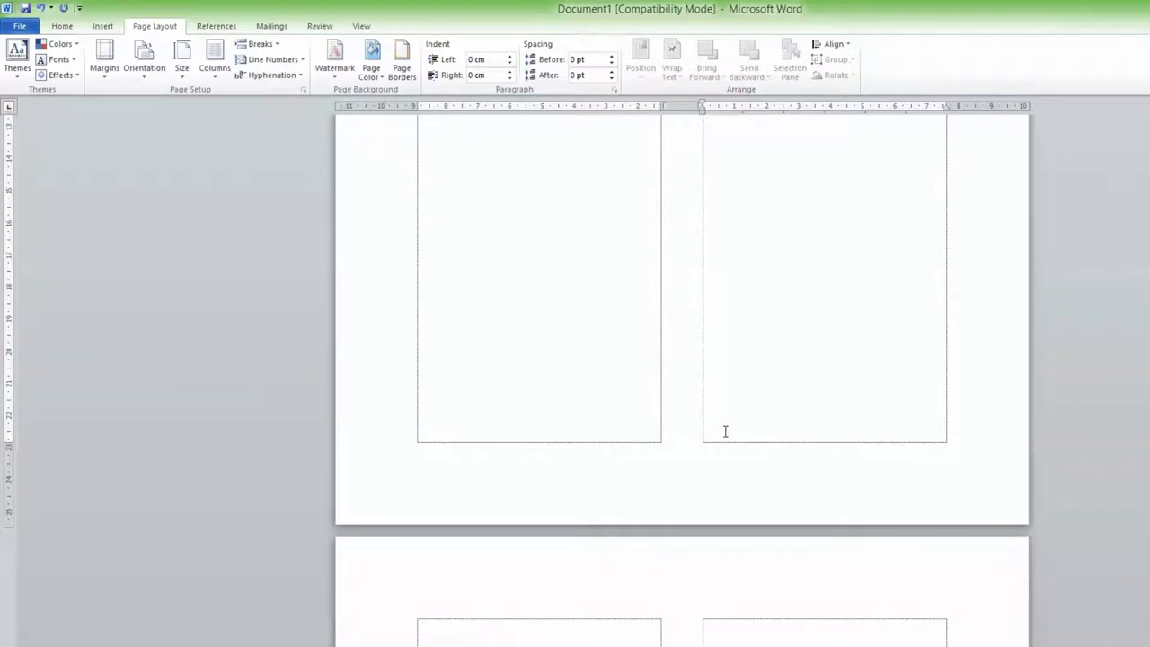
Step: Undo the two-column layout, try three columns, then reopen the Columns list
click(40, 8)
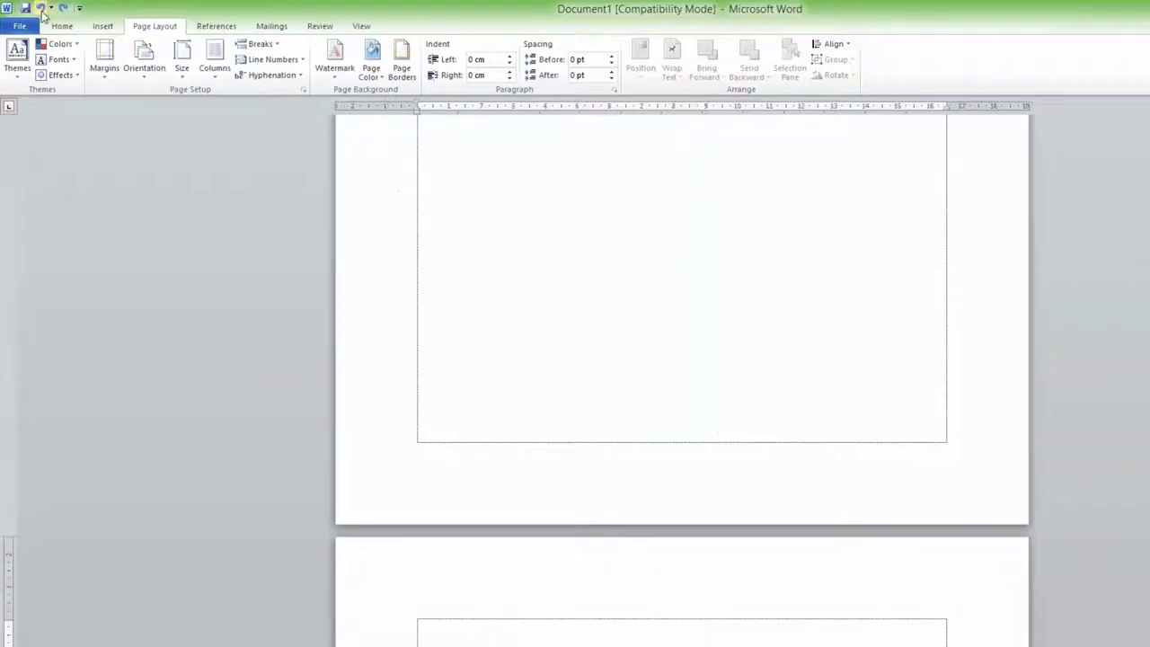
click(213, 61)
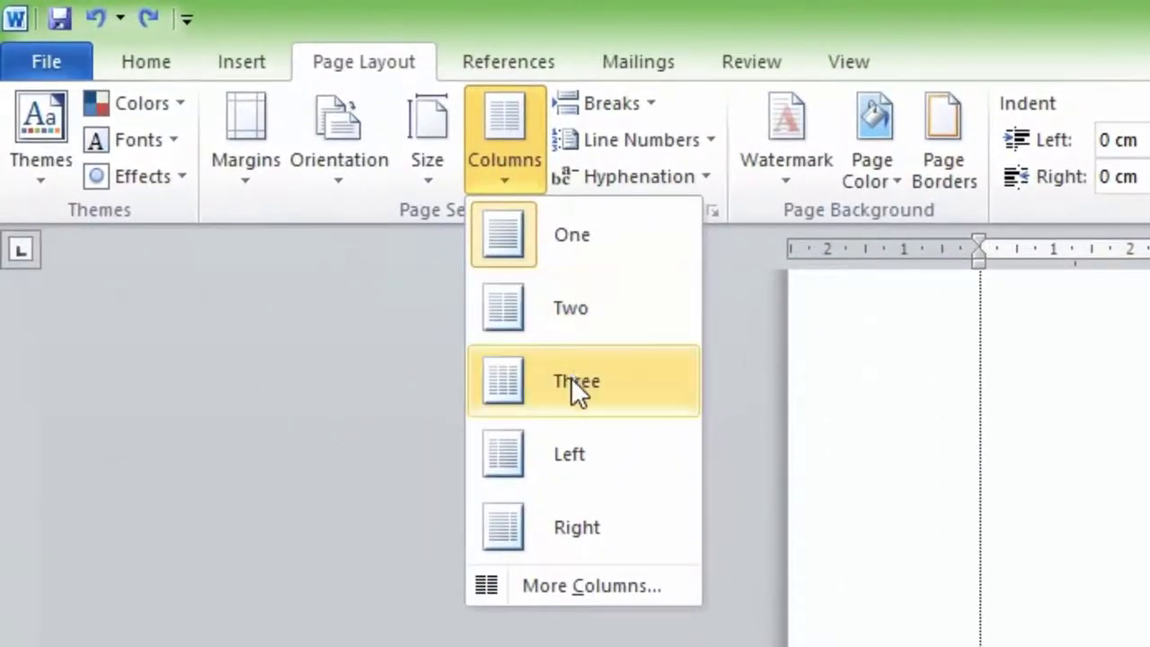
click(573, 355)
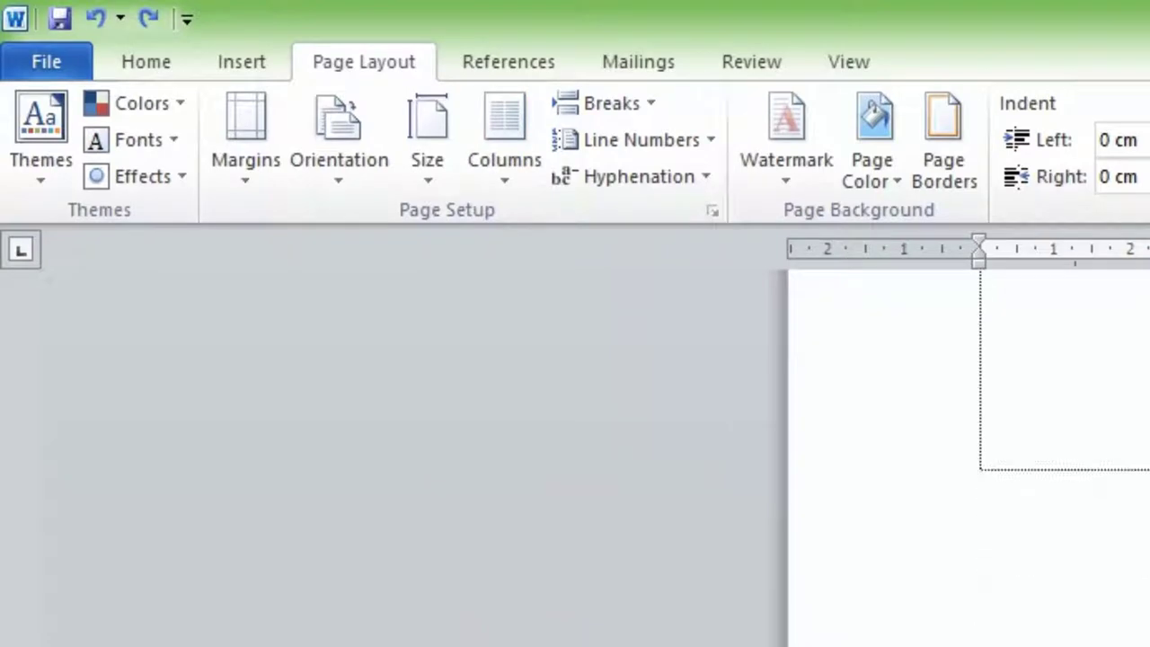
click(525, 159)
click(387, 70)
click(502, 141)
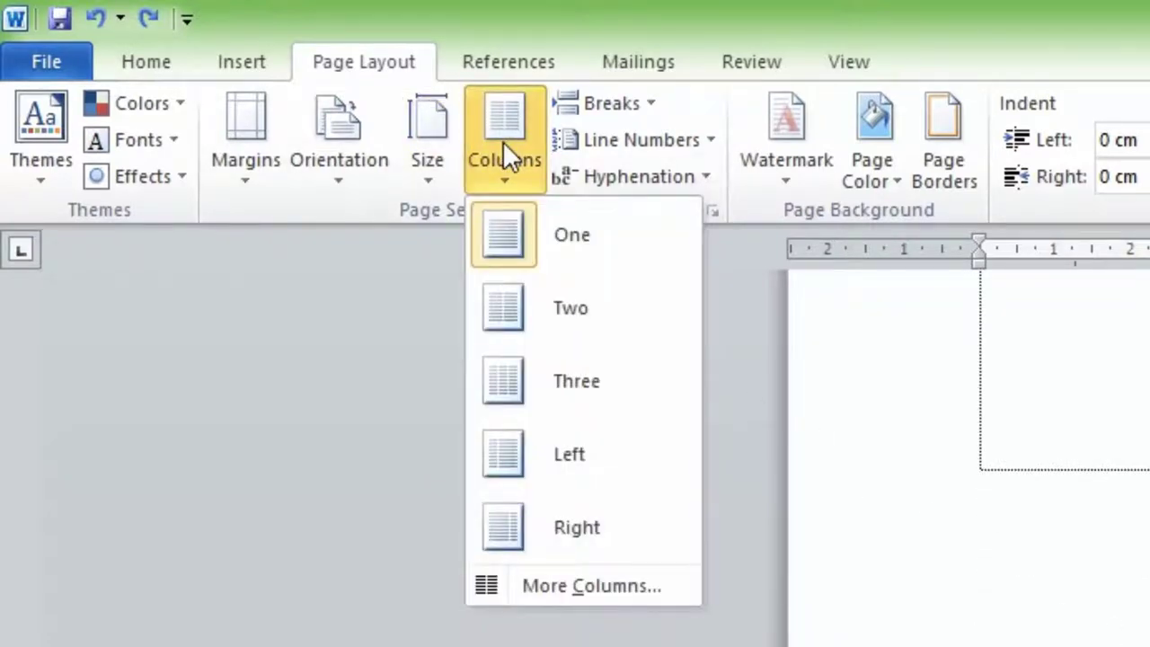
Step: In More Columns, test presets and column counts, then pick two equal 7.62 cm columns with 1.27 cm spacing
click(575, 593)
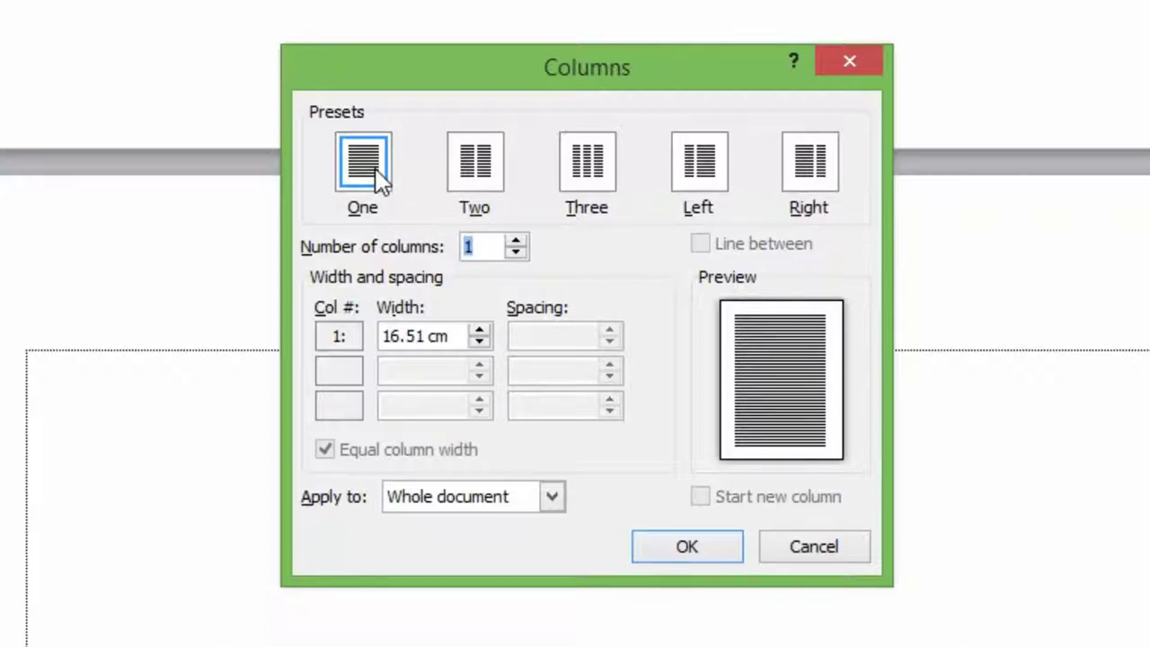
click(489, 176)
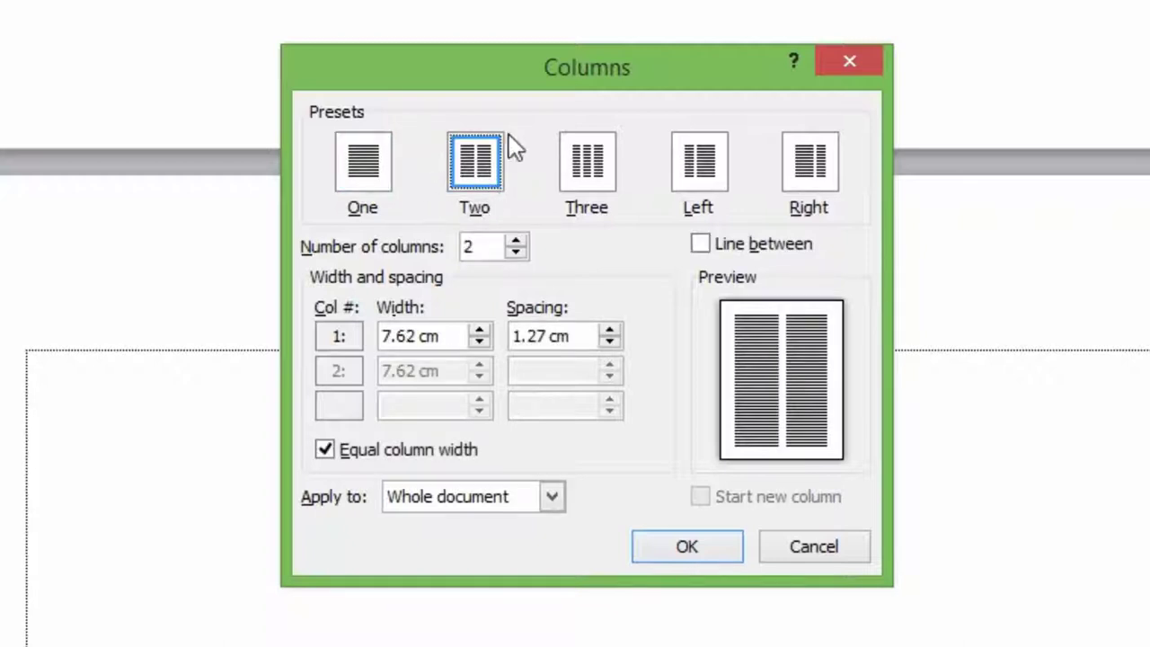
click(582, 189)
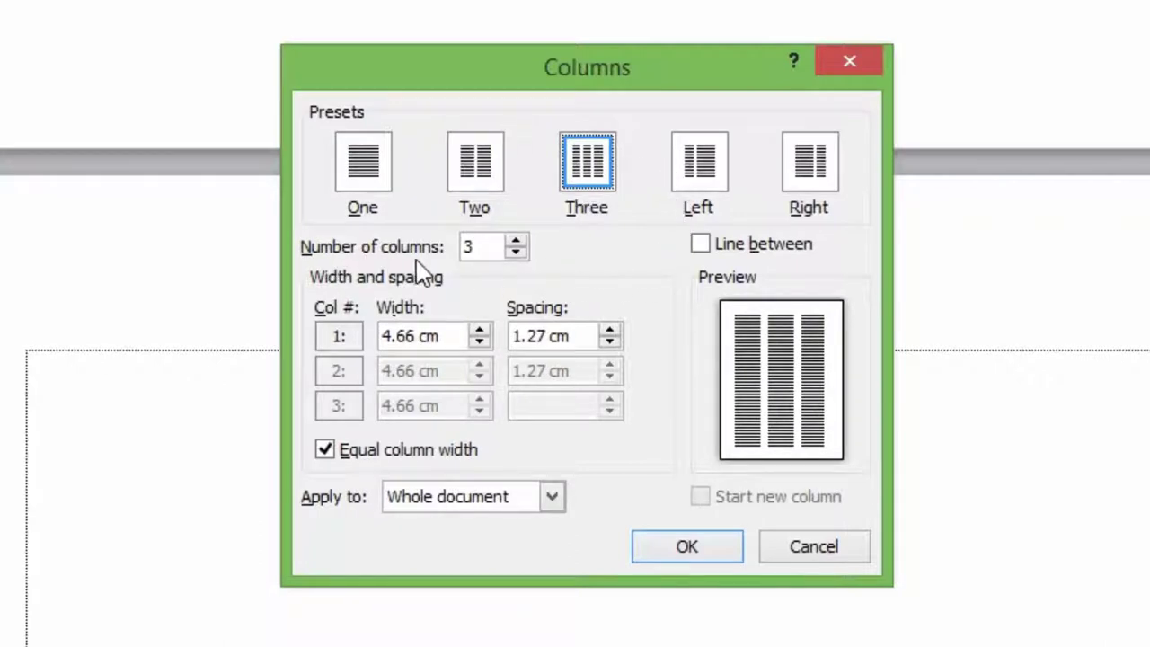
click(516, 241)
click(516, 241)
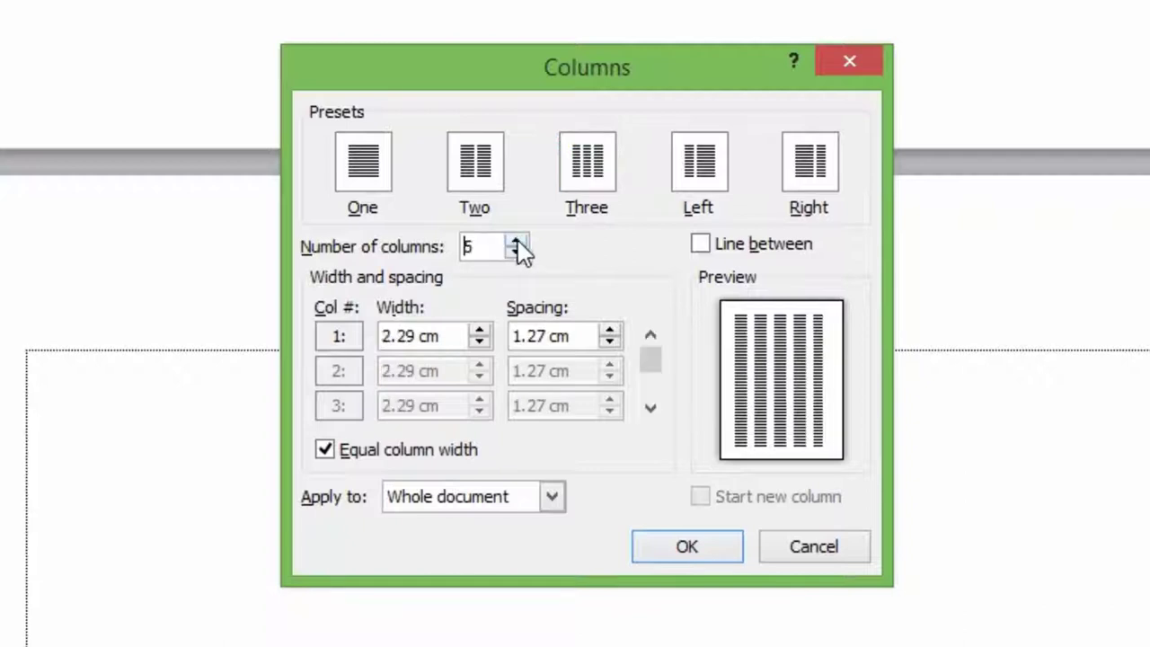
click(516, 253)
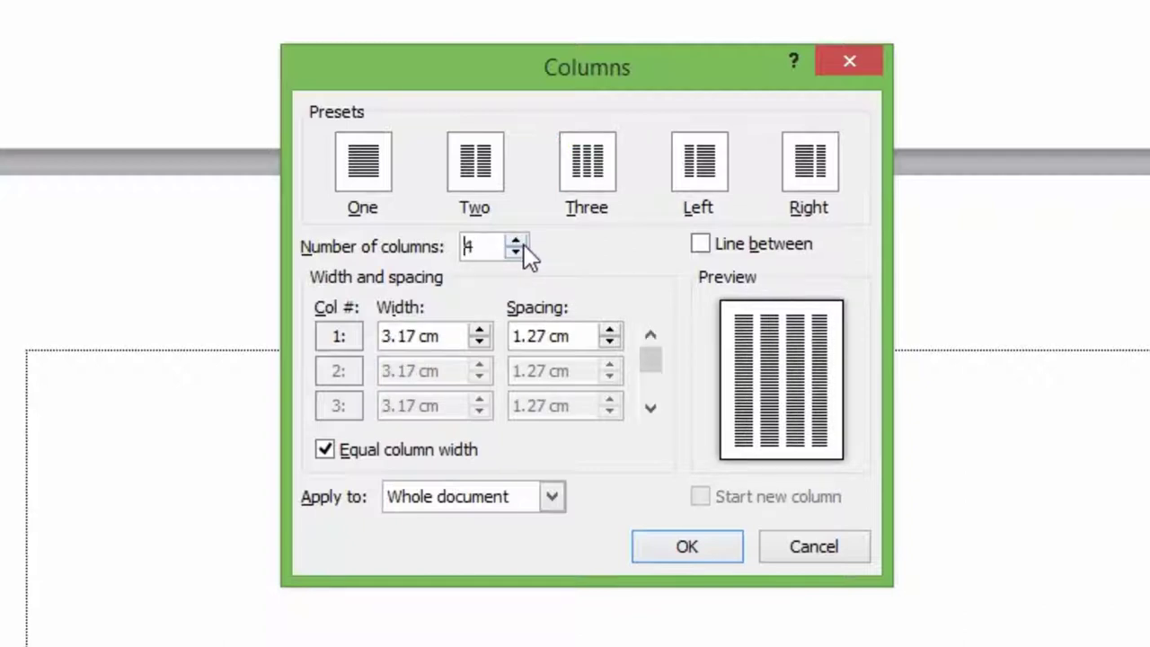
click(580, 169)
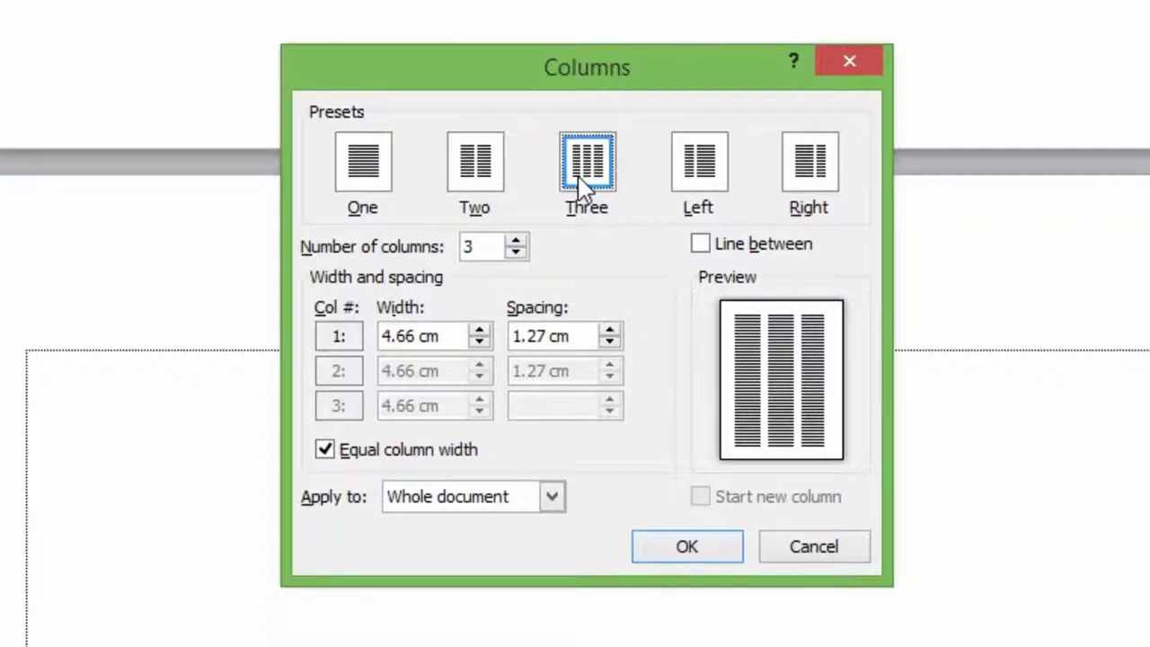
click(470, 176)
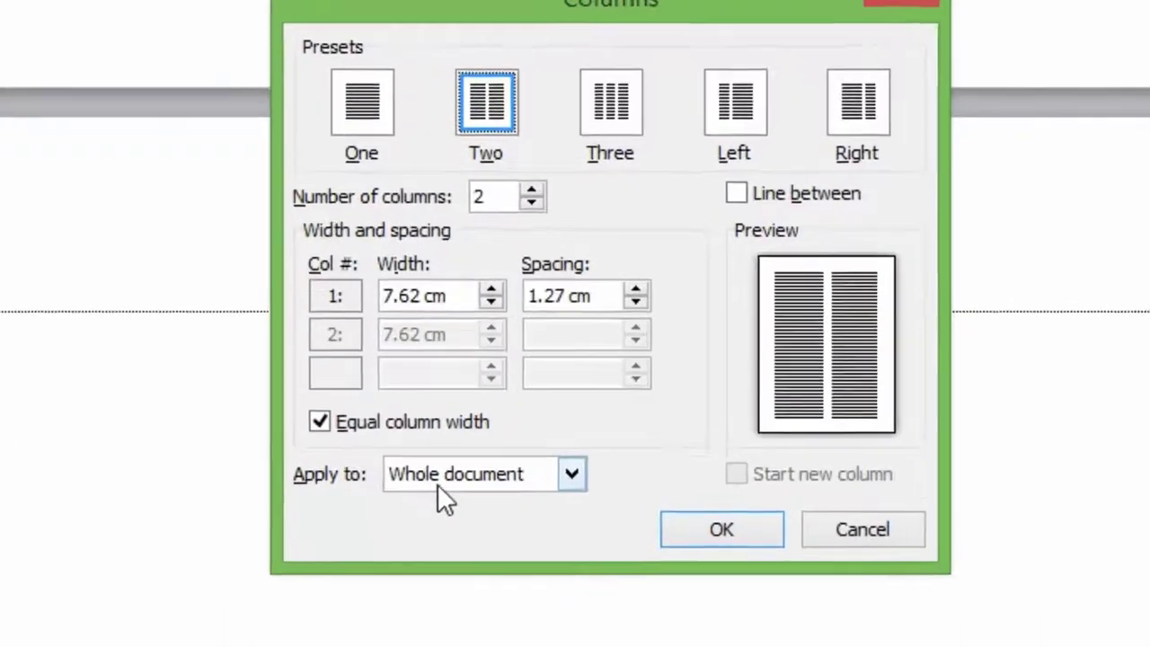
Step: Apply the two columns to 'This point forward' and turn on Line between
click(413, 505)
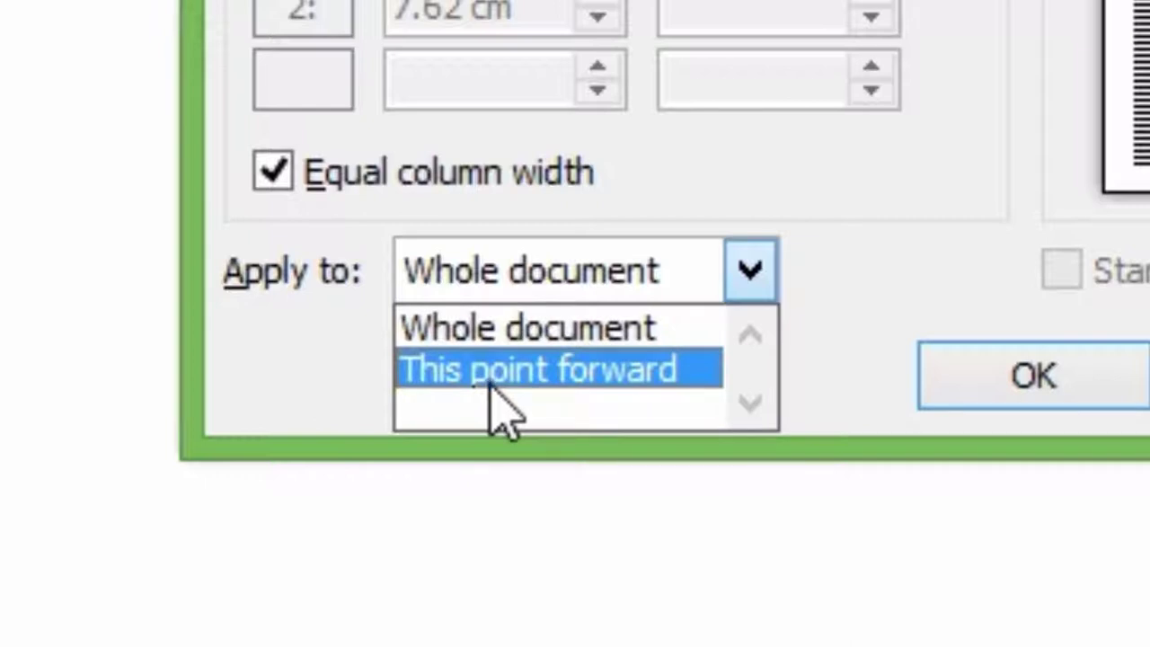
click(491, 395)
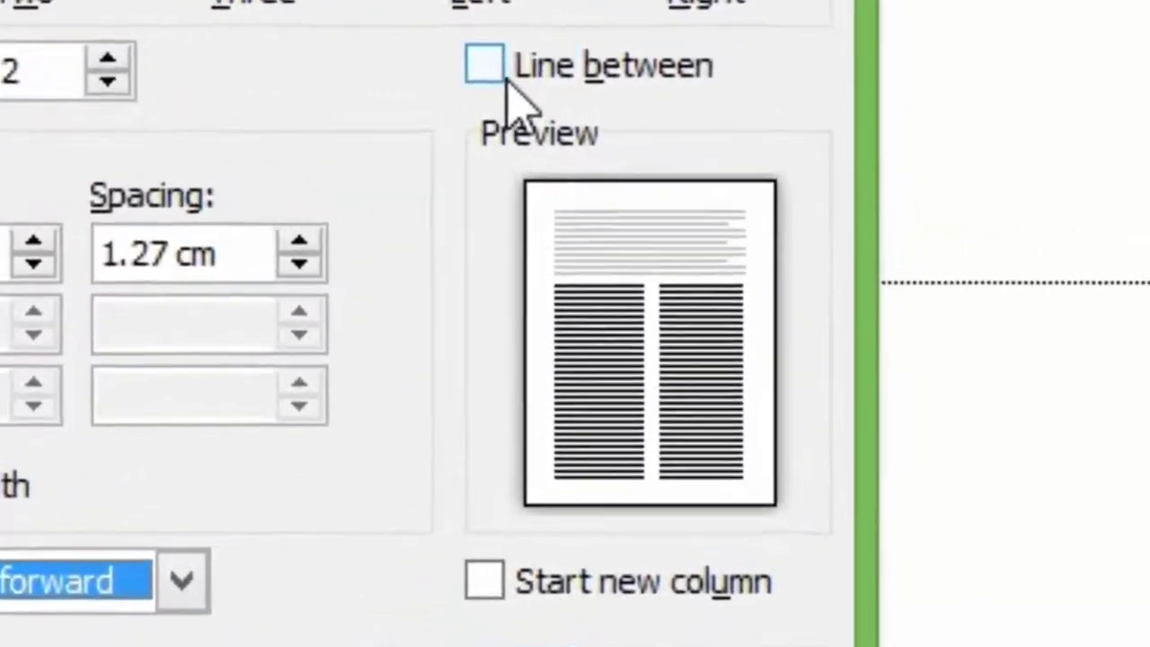
click(668, 74)
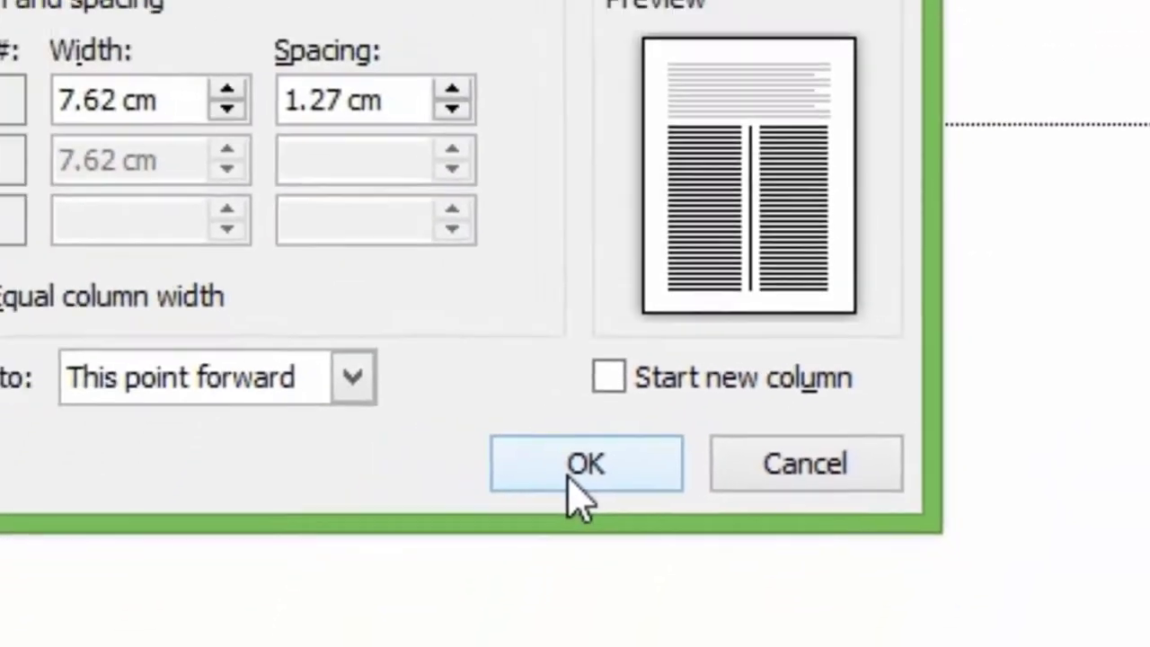
Step: Confirm the column settings and scroll to the three-cell table on the next page
click(490, 468)
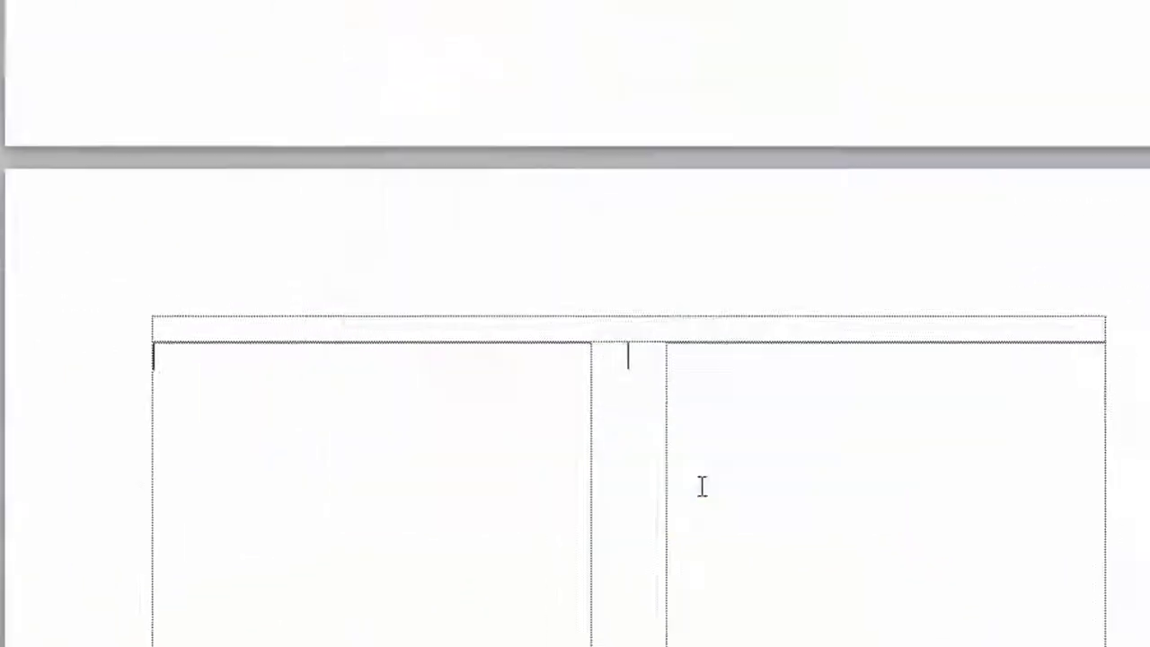
scroll(712, 431, down, 3)
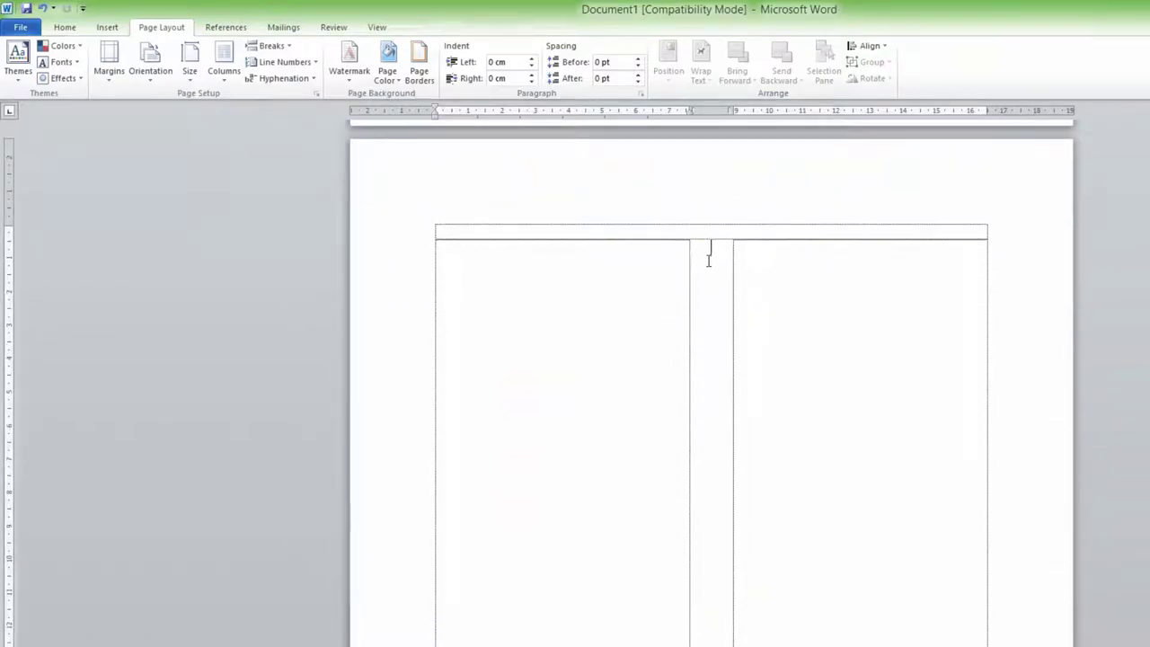
scroll(711, 331, down, 2)
scroll(711, 331, up, 4)
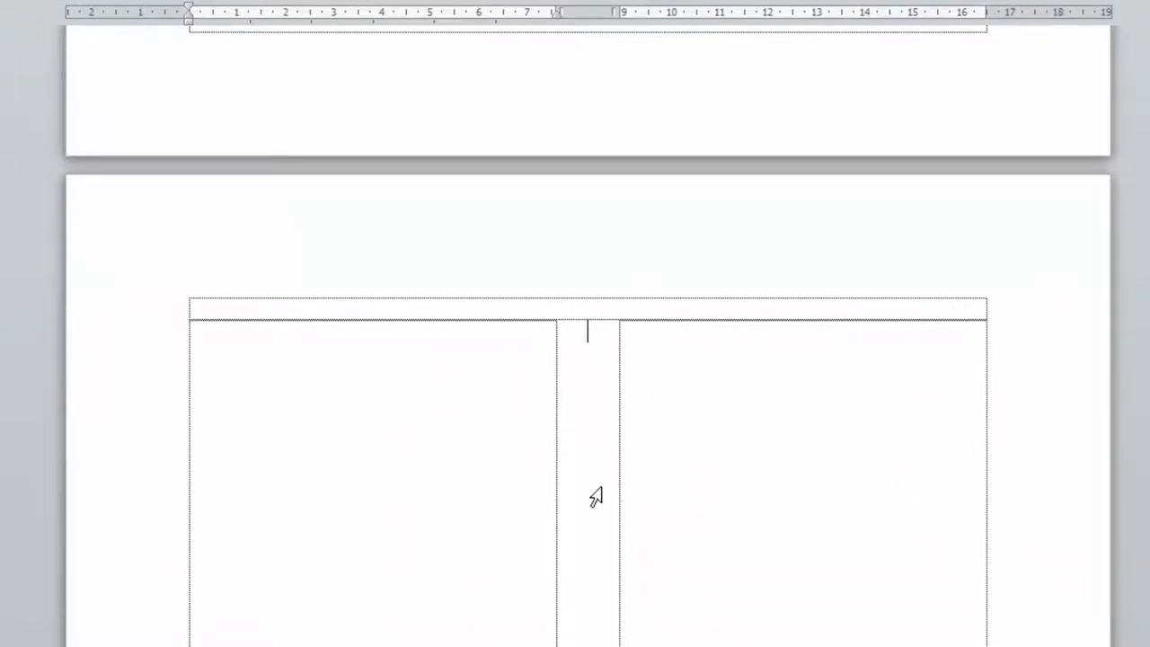
scroll(596, 497, up, 1)
scroll(603, 488, up, 2)
scroll(603, 488, up, 4)
scroll(595, 420, up, 2)
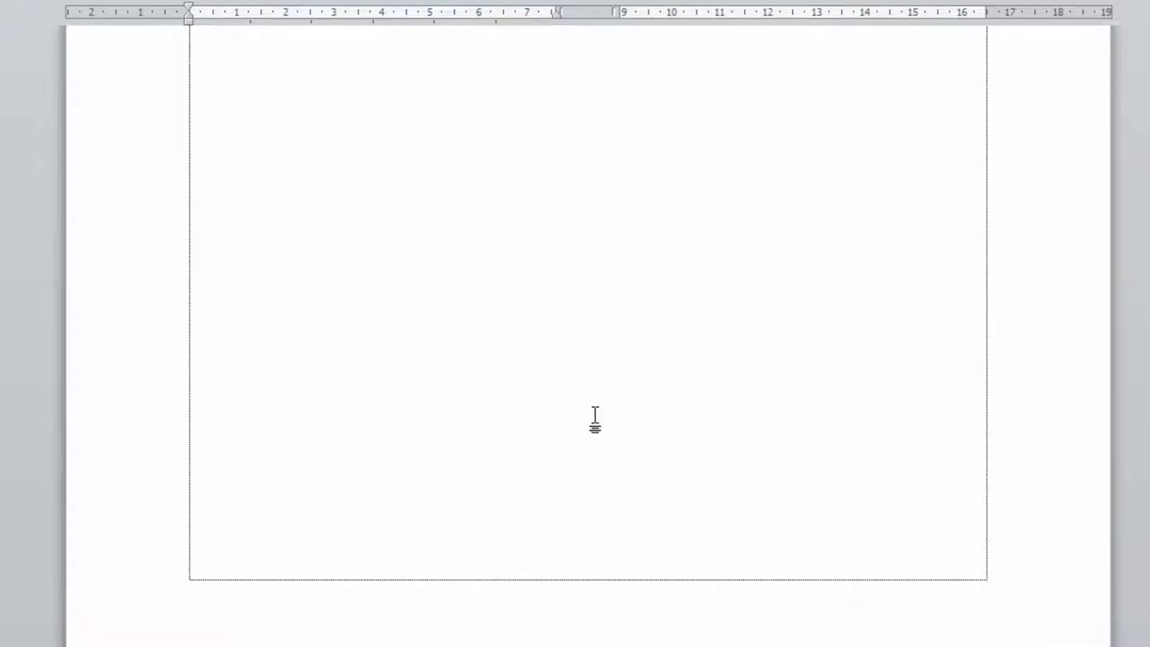
scroll(684, 409, up, 2)
scroll(791, 355, up, 2)
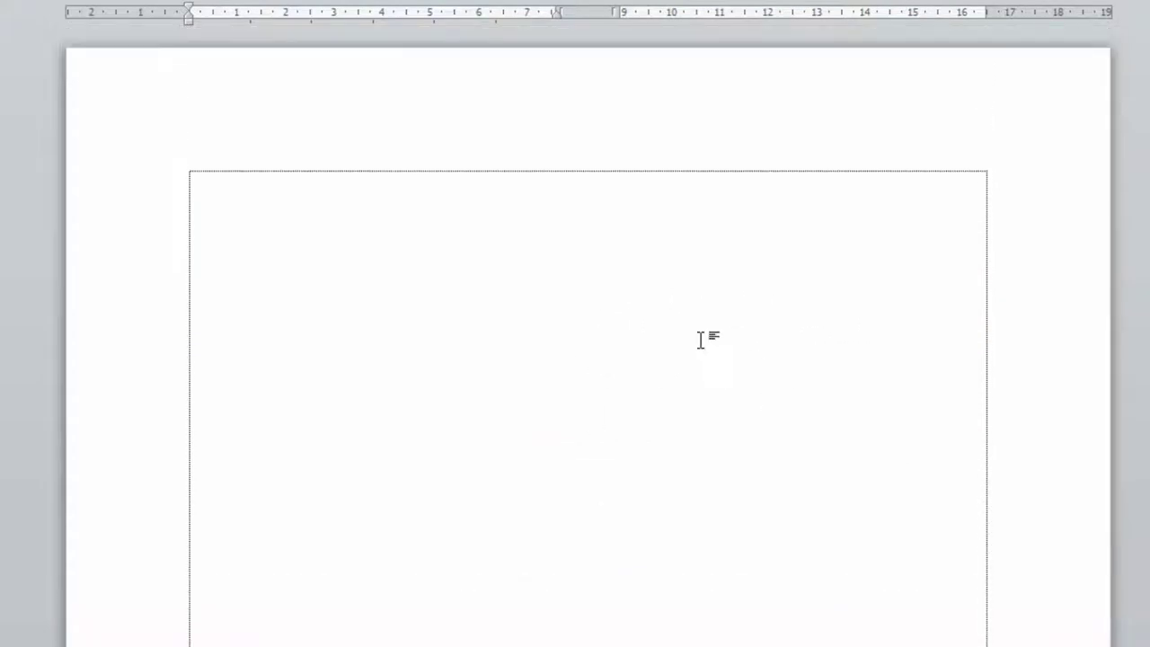
scroll(719, 378, down, 7)
scroll(633, 464, down, 8)
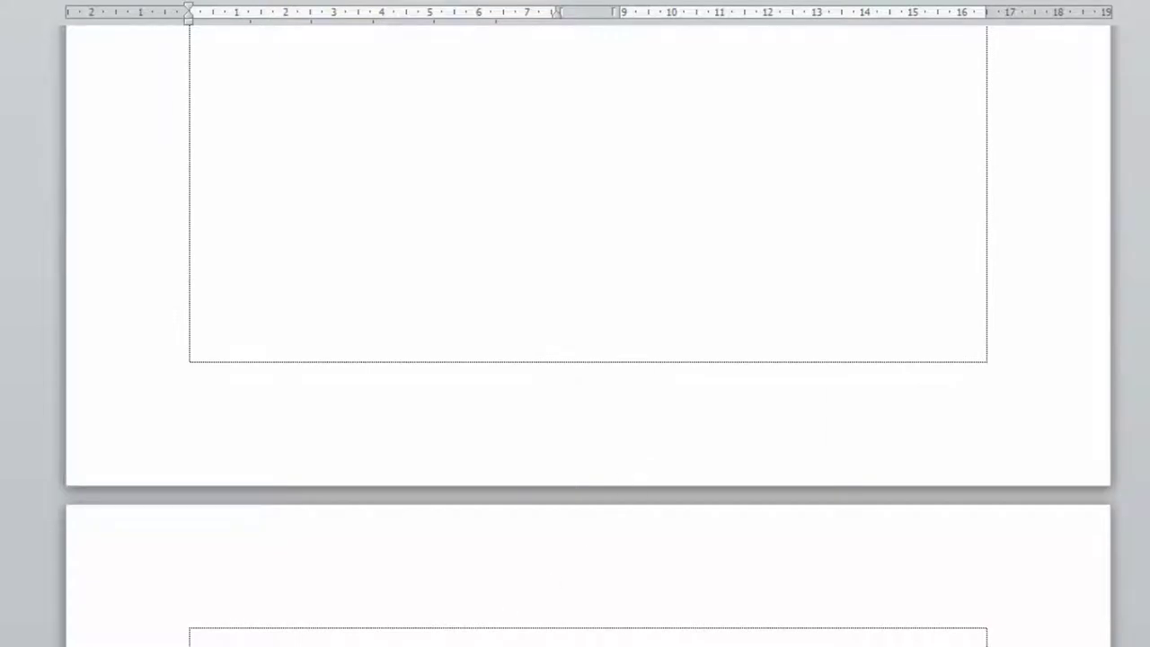
scroll(588, 601, down, 1)
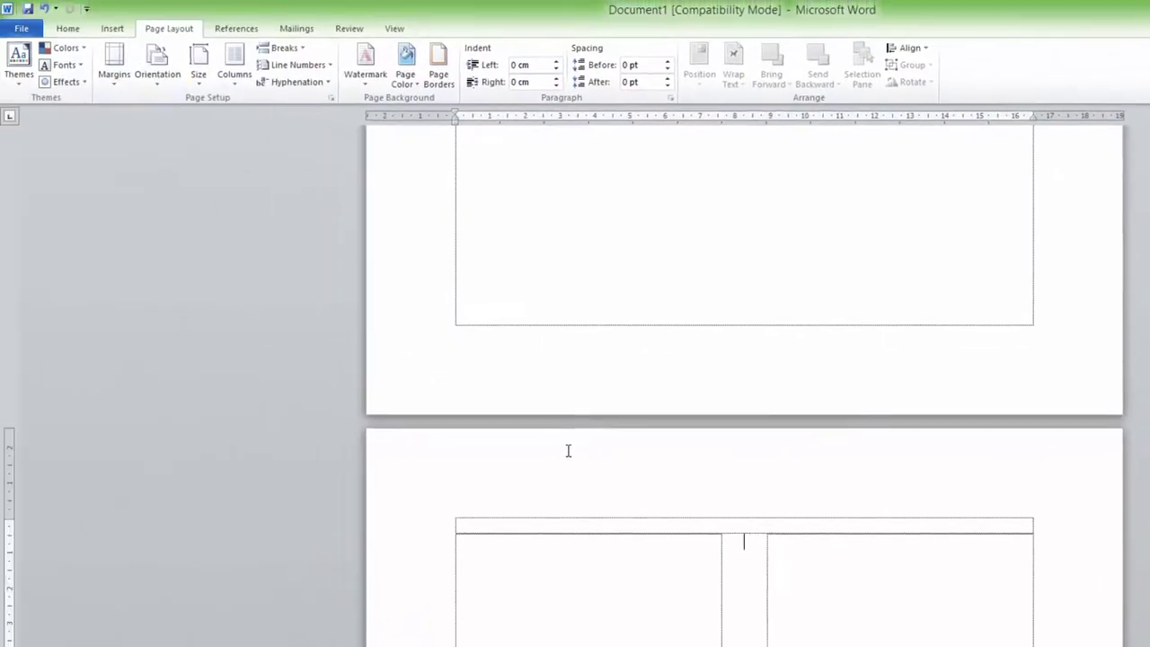
Step: Type a bold, centred 16-point heading in the table's top row
click(72, 28)
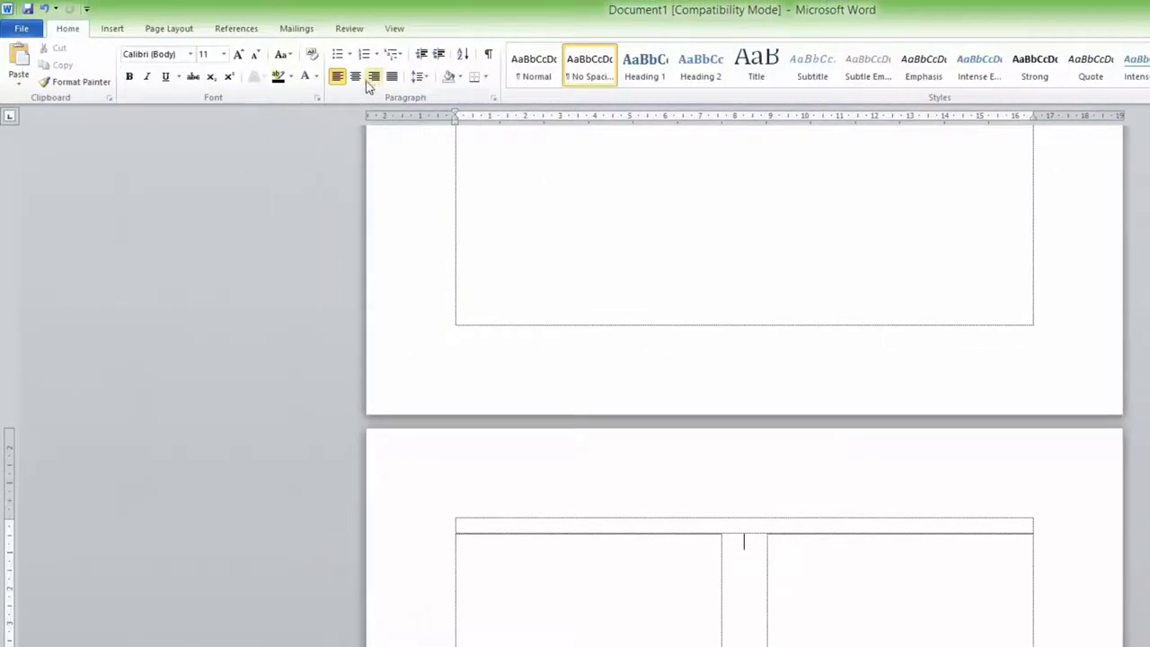
click(356, 77)
click(240, 53)
click(240, 53)
click(240, 53)
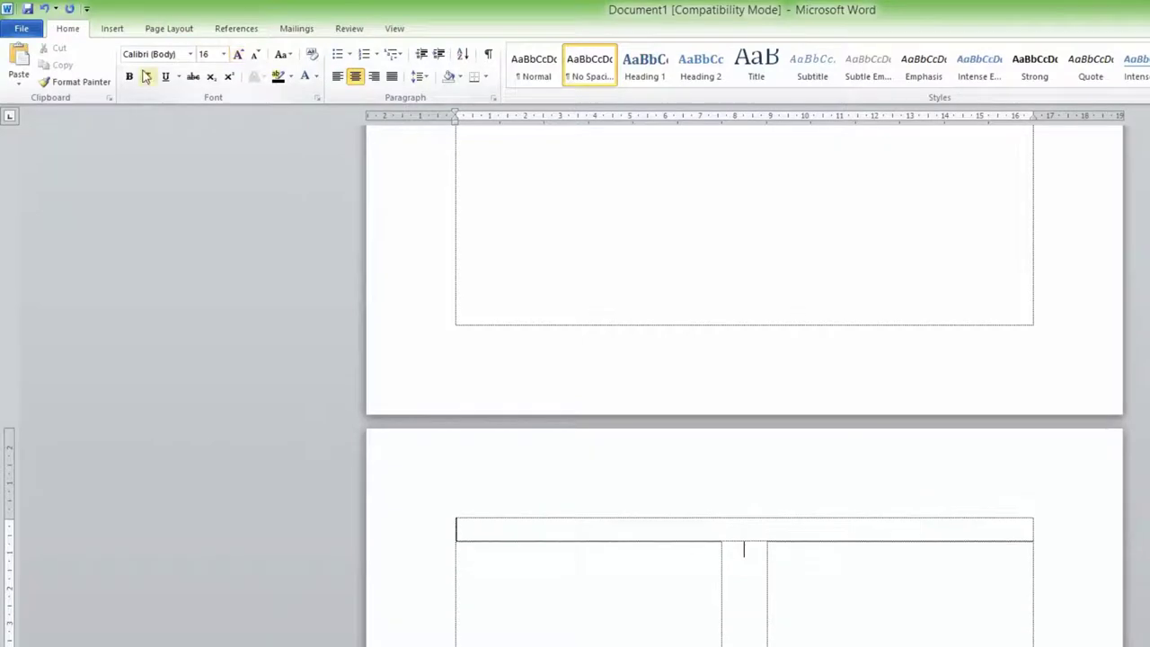
click(129, 76)
text(sdjfkljdsalfj;lsdajkfjsdkajf;jds)
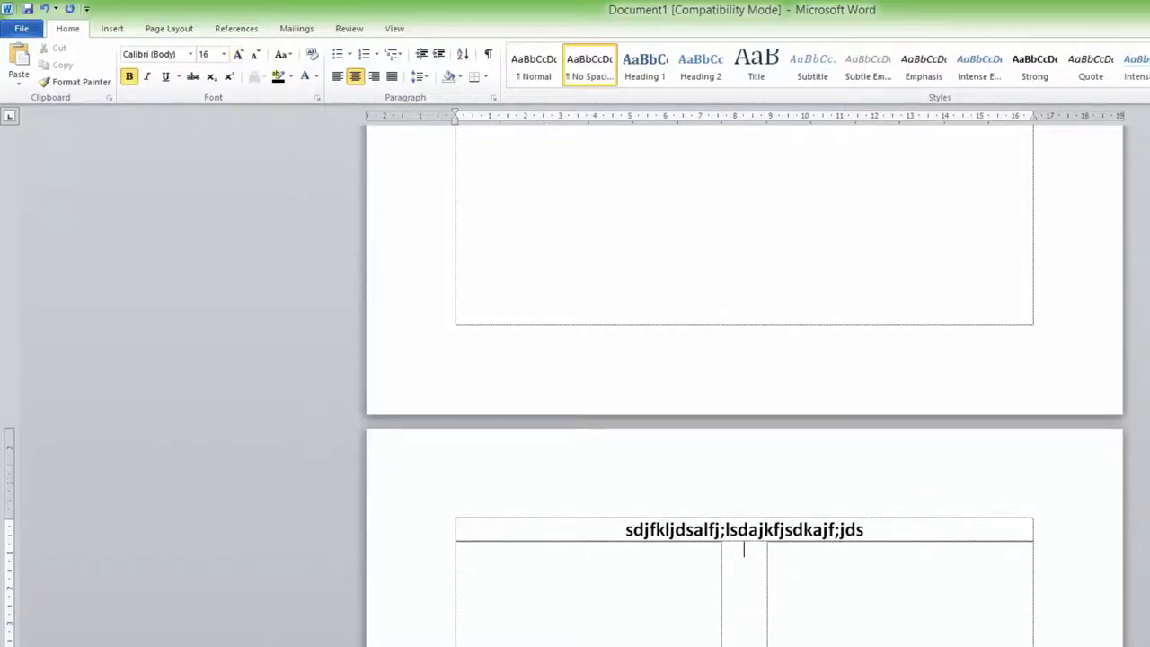
text(sdf)
Step: Type two lines of sample body text in the left column
click(495, 553)
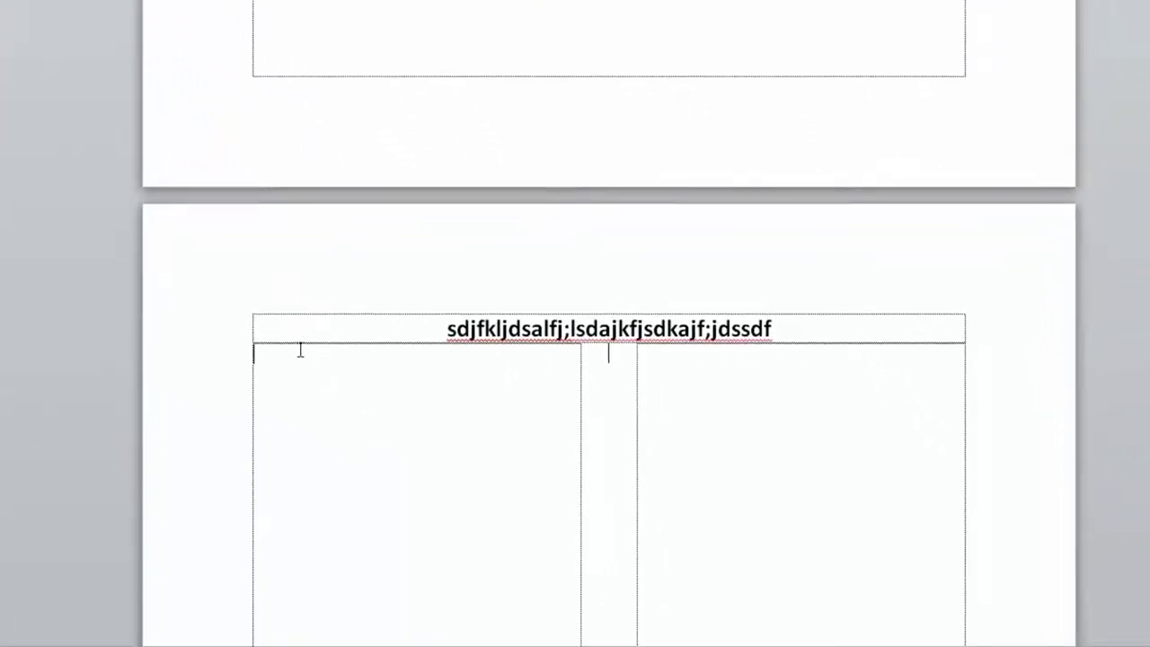
text(Hfjksda;jfkasljf;sadkfj)
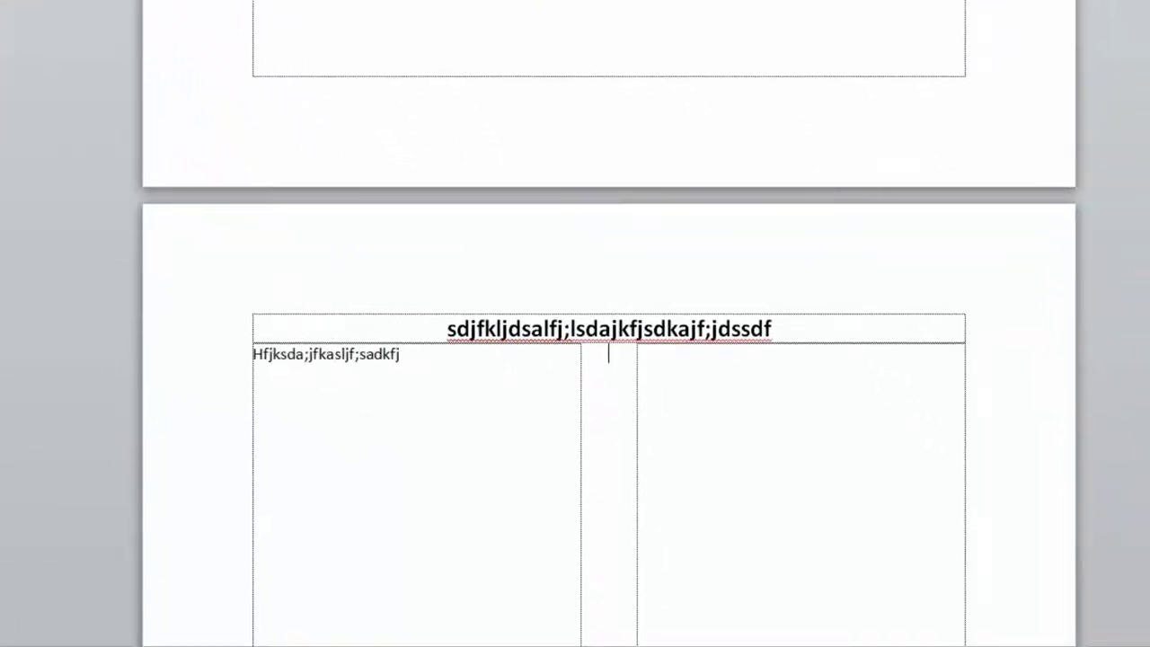
text(;sajfsdaf sda fsdaf sdaf f)
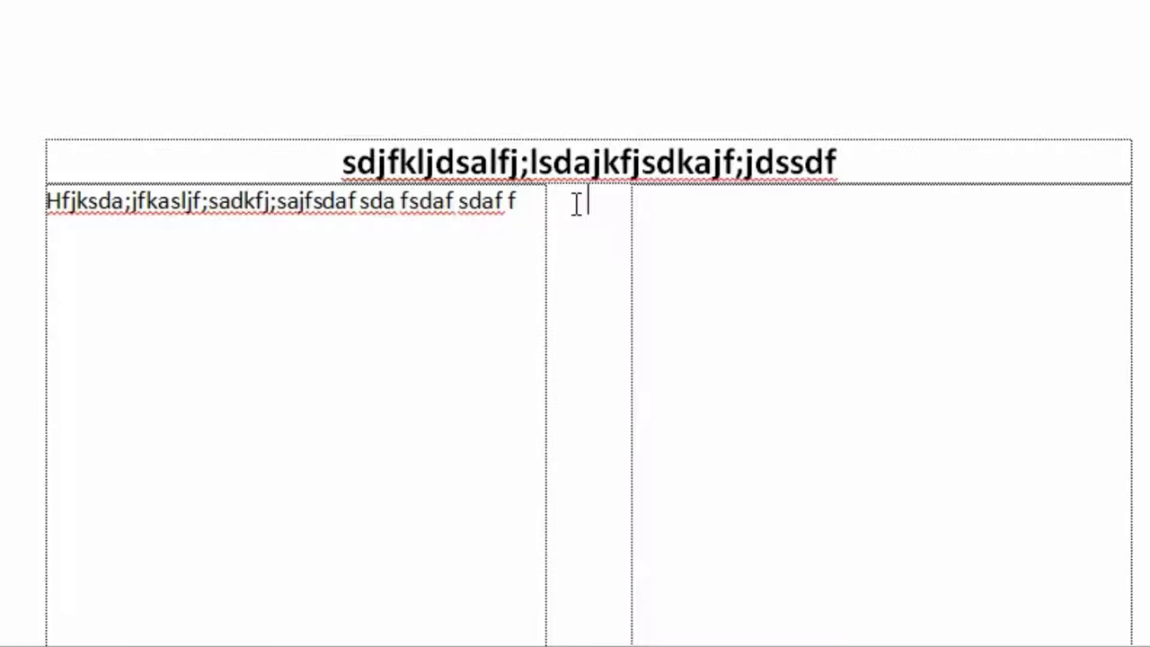
key(BackSpace)
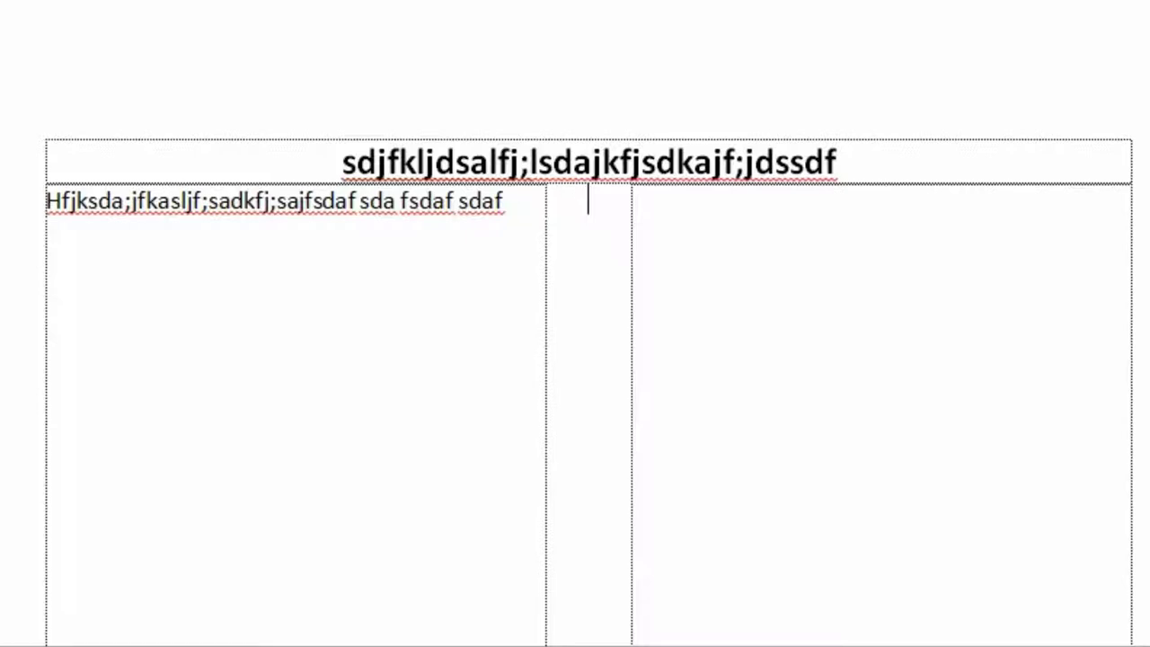
text( wo)
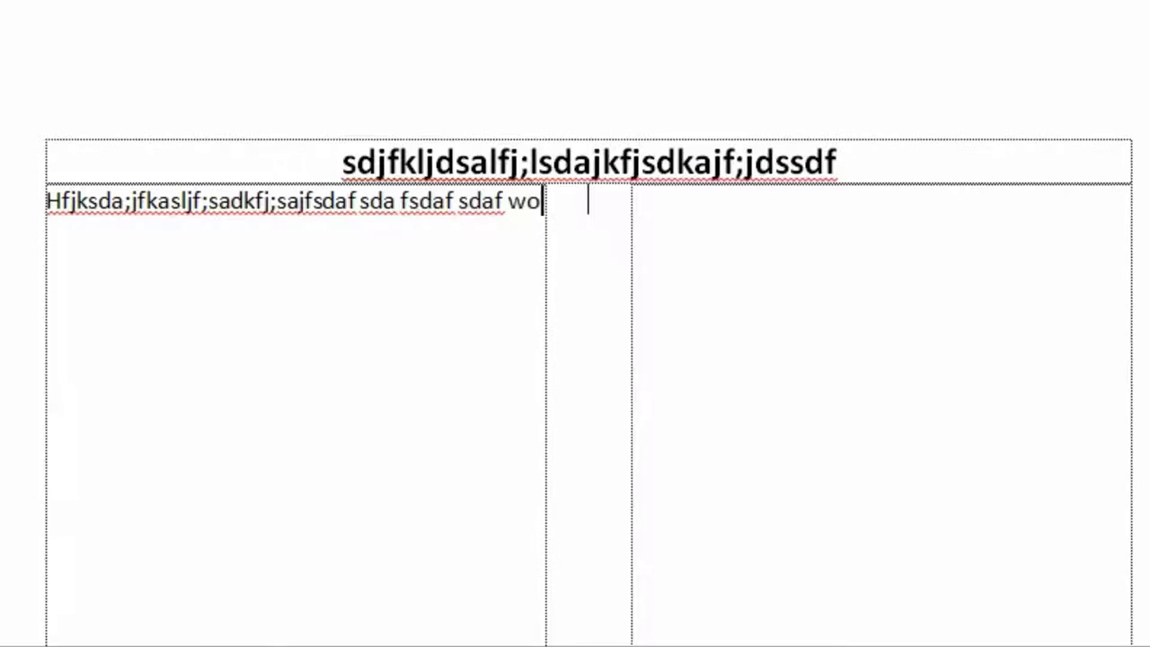
text(men)
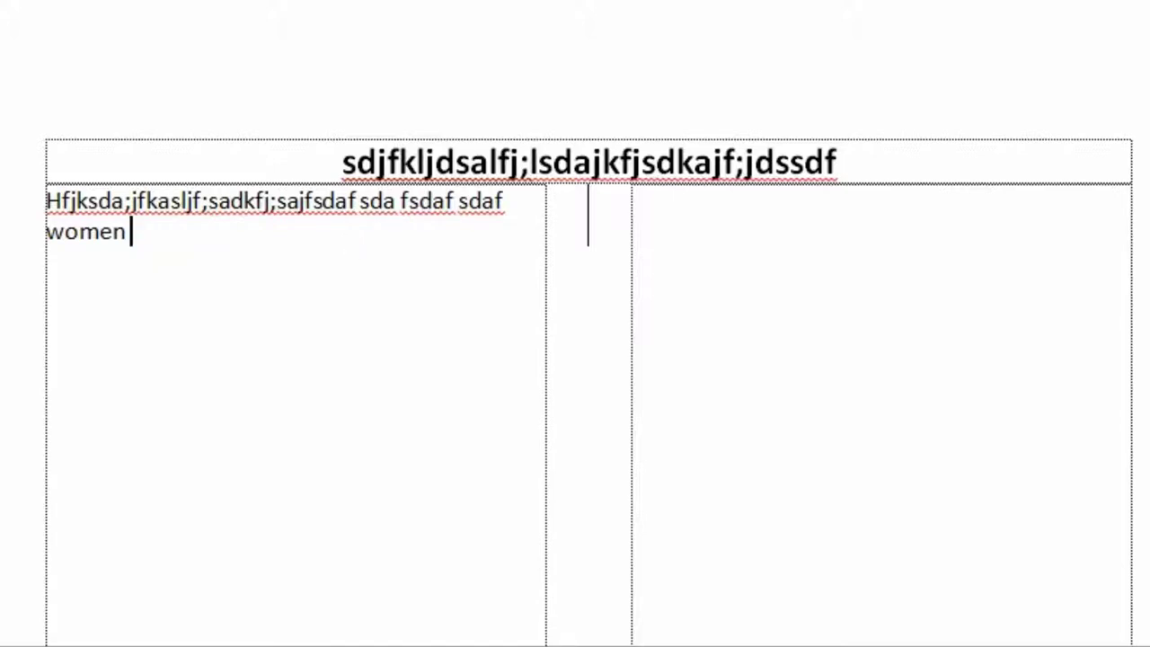
text(fgd g dfs g dfs g dsf gds f gd fs gds fg dsf)
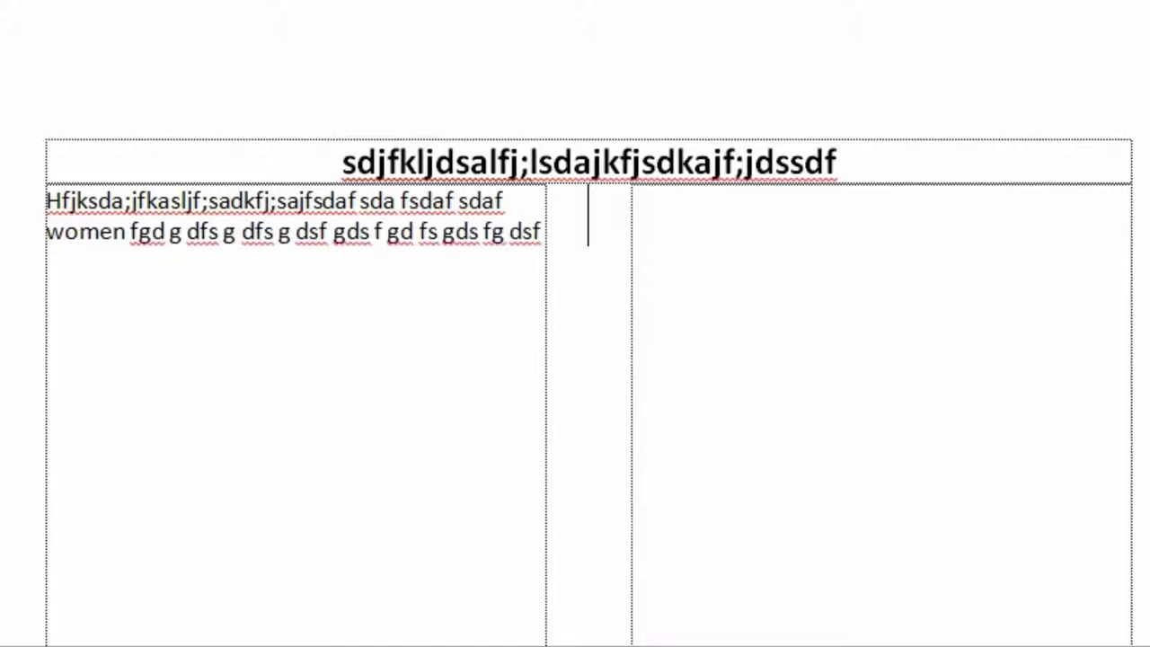
text( g  a dsaf sd   ds f sd fsad  f)
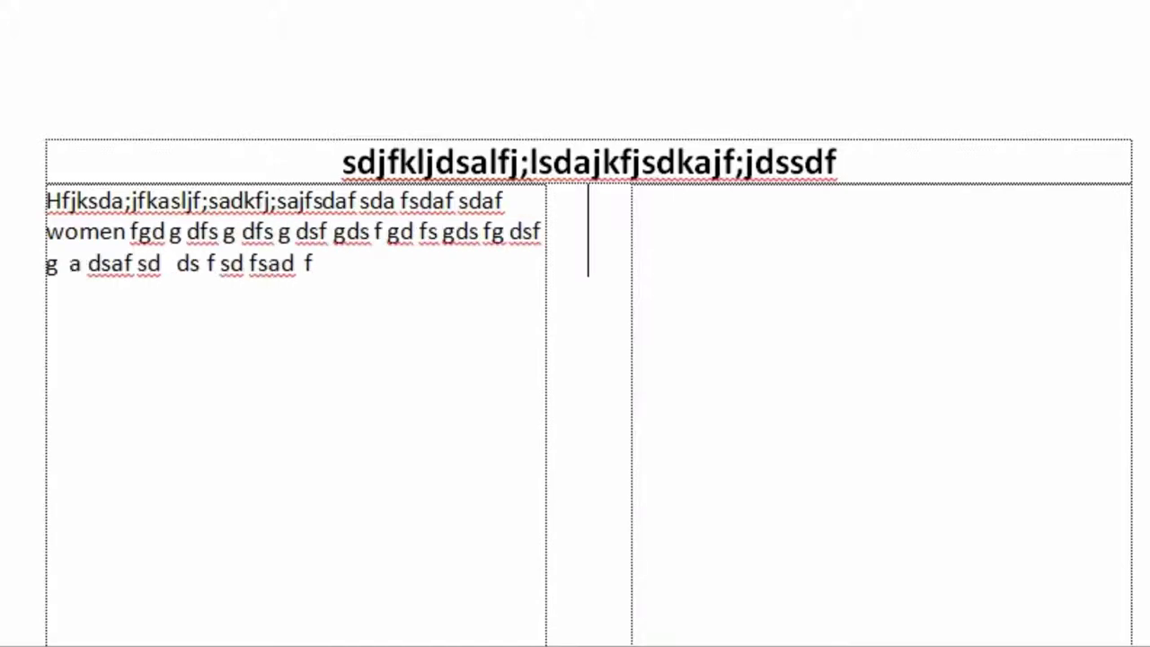
text(sd af sd f sda f sad f as df sda f sd f)
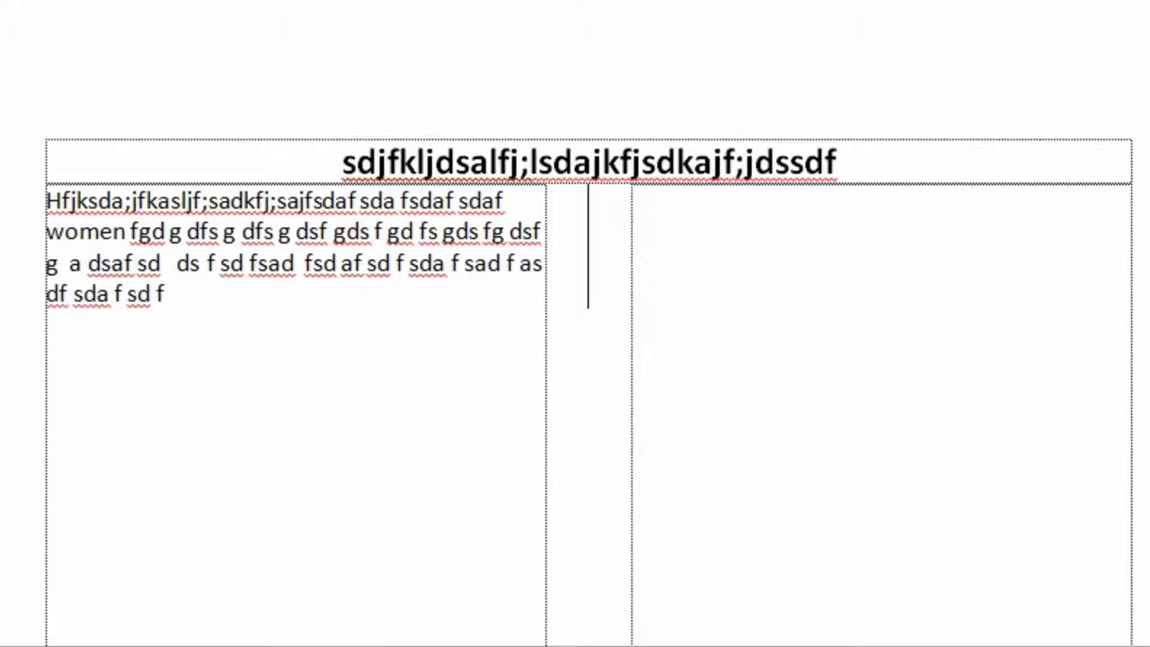
text(s adf sa f sad f sad fs da fsa f sd f s)
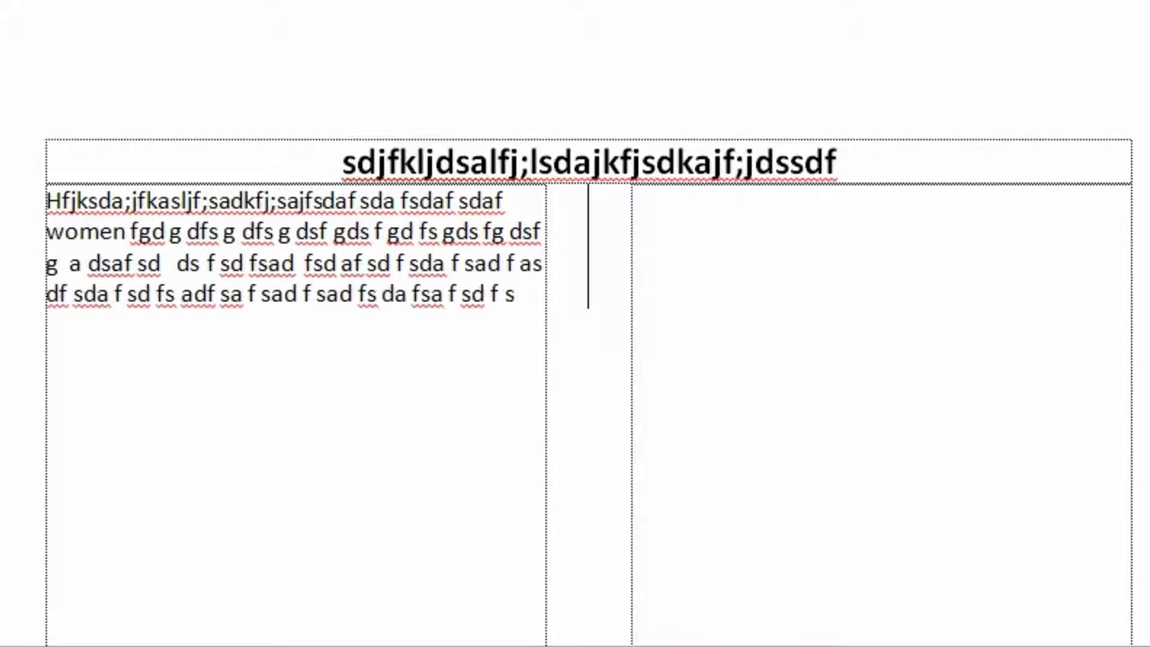
text(a f sda fsd)
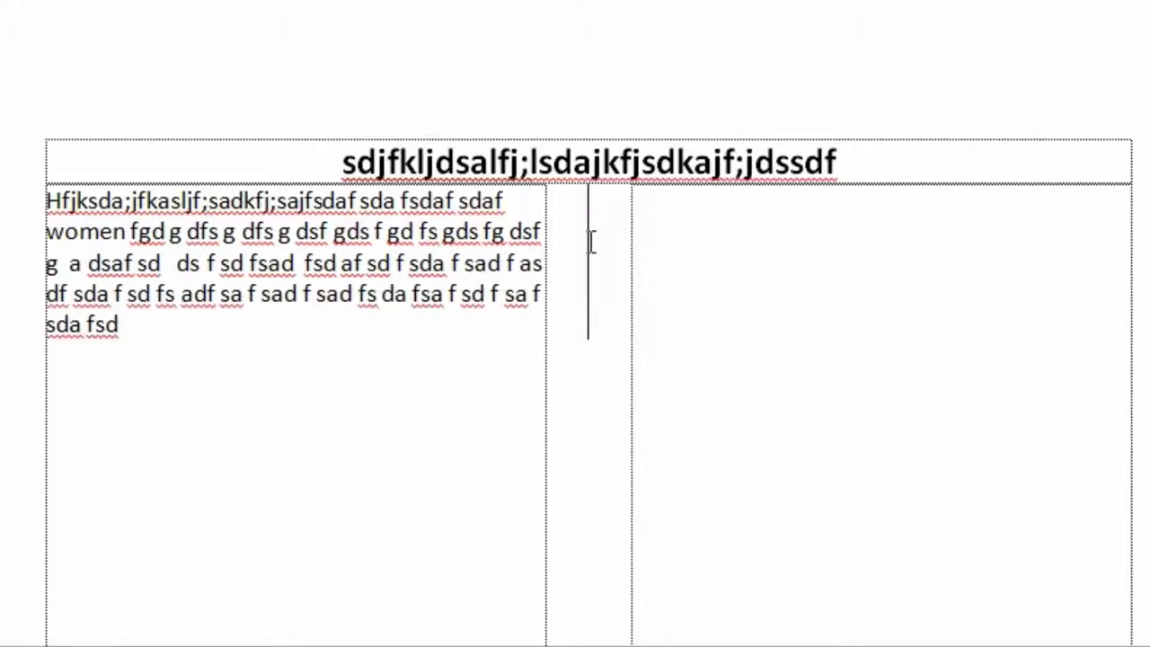
Step: Justify the left-column paragraph, end it with 'gdsg dsf g dsf g.' and add a second paragraph
click(445, 291)
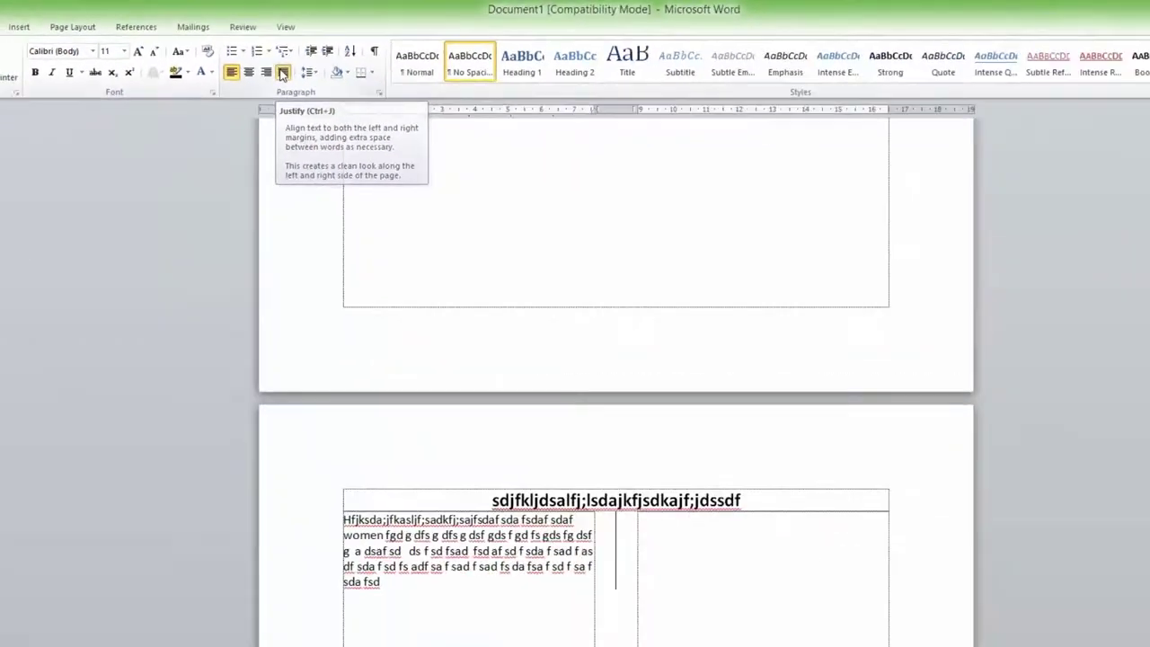
click(755, 236)
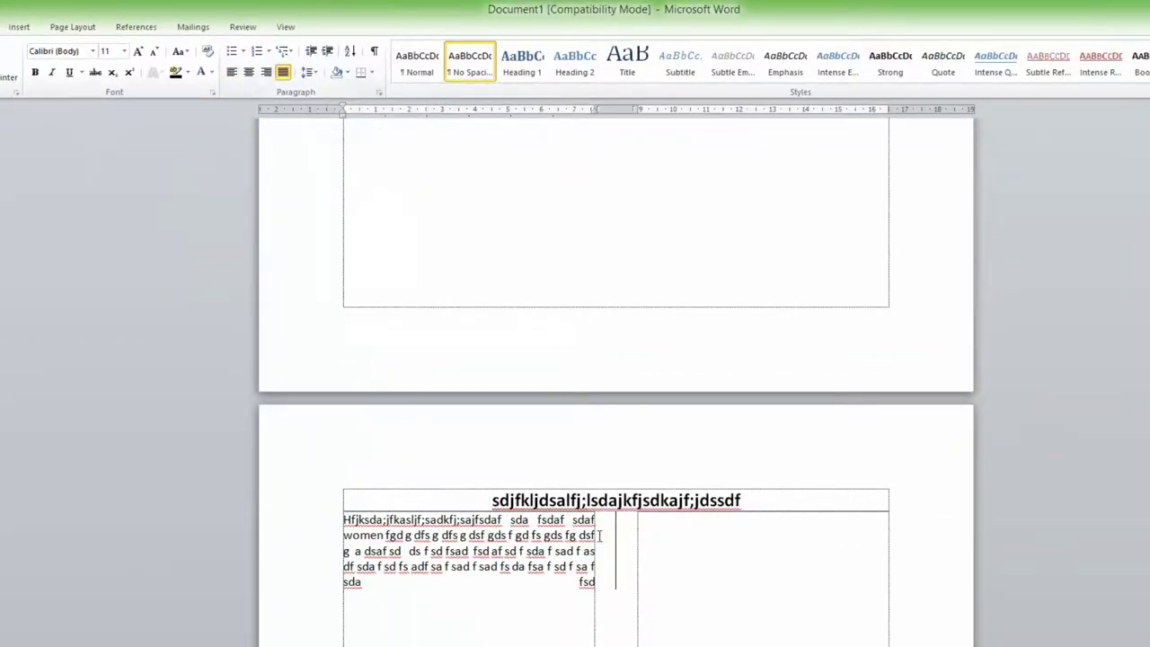
click(600, 581)
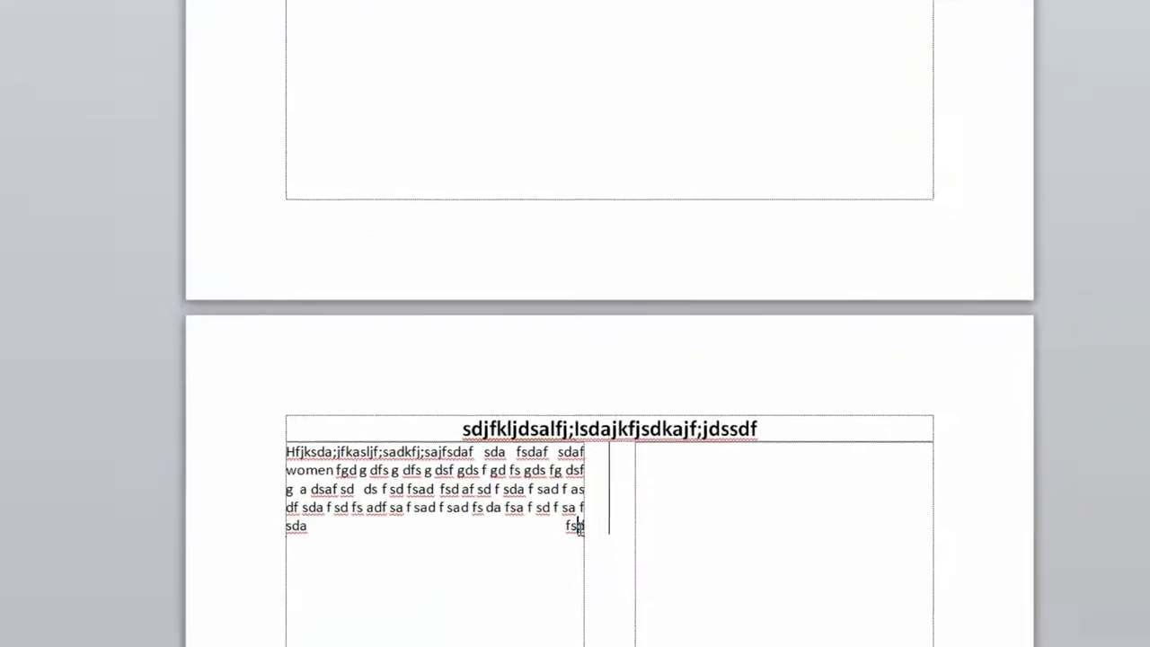
text(gdsg dsf g dsf g)
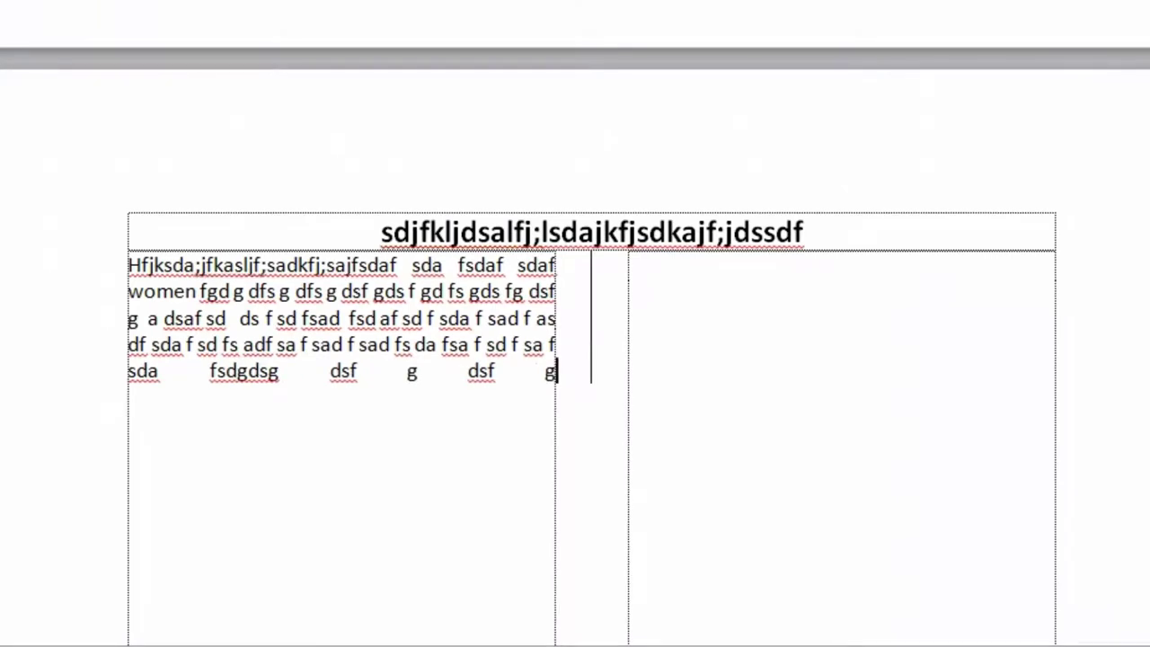
text(.)
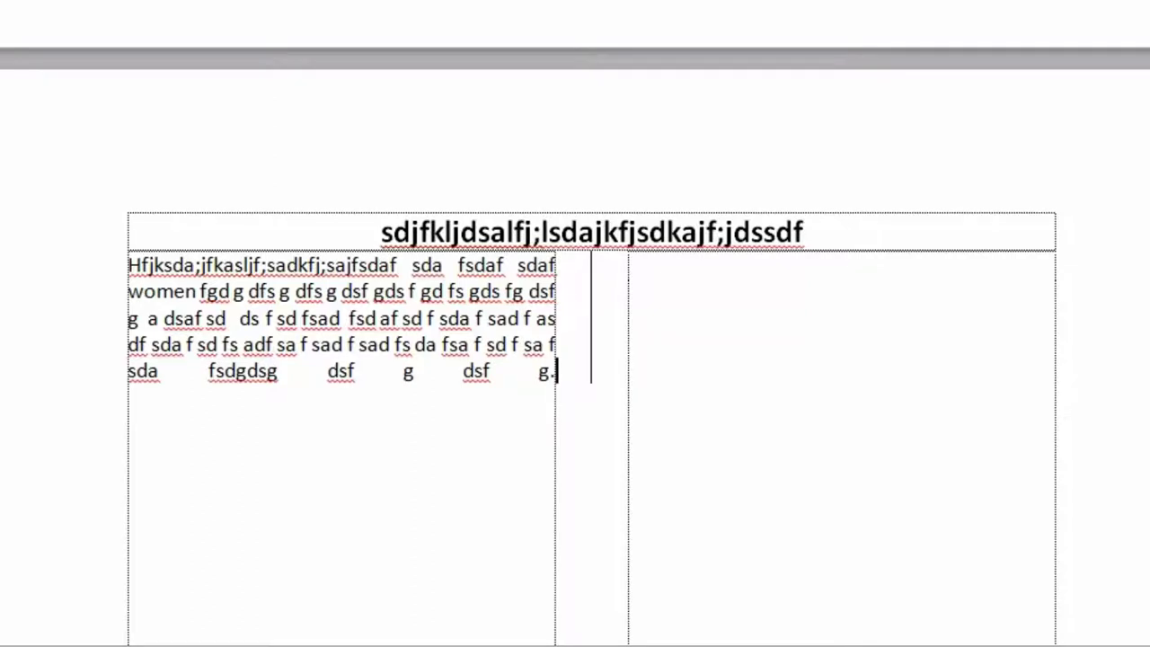
key(Return)
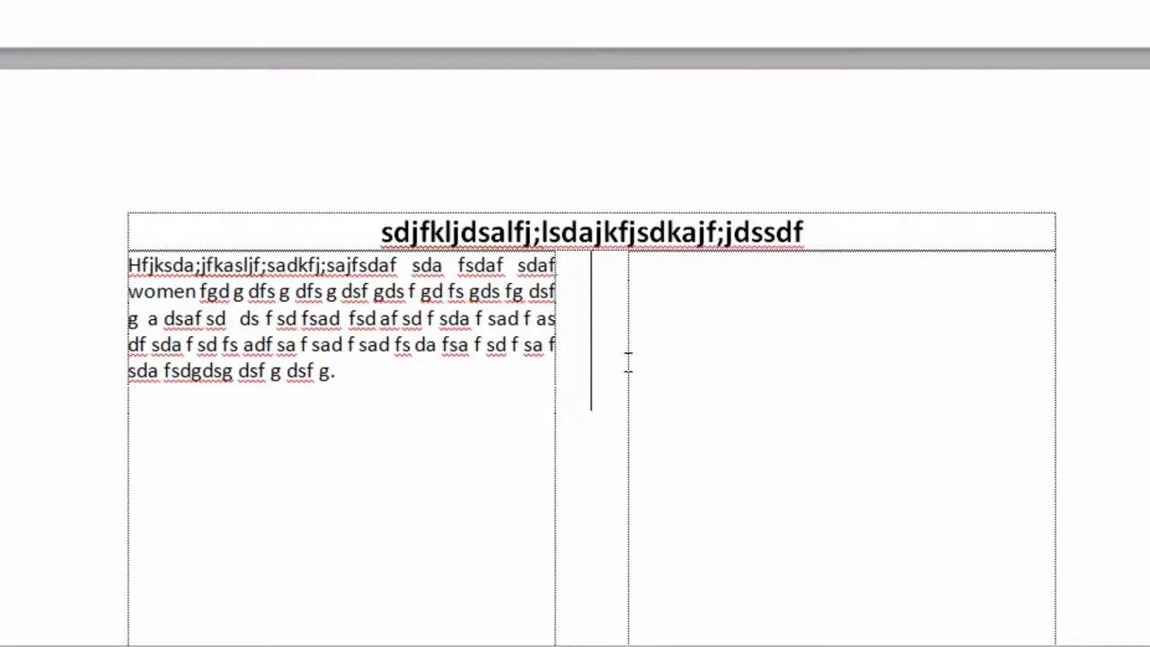
text(gdfgdf gdsf g dsf)
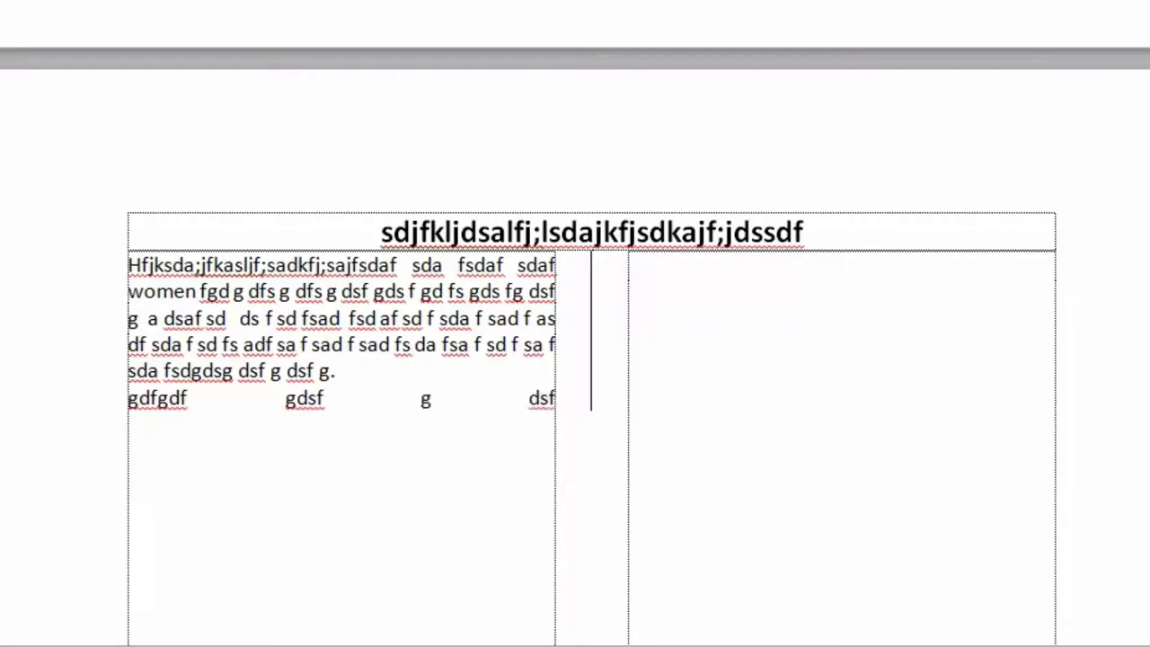
text( g df gdf g df g df gd fg df gsd)
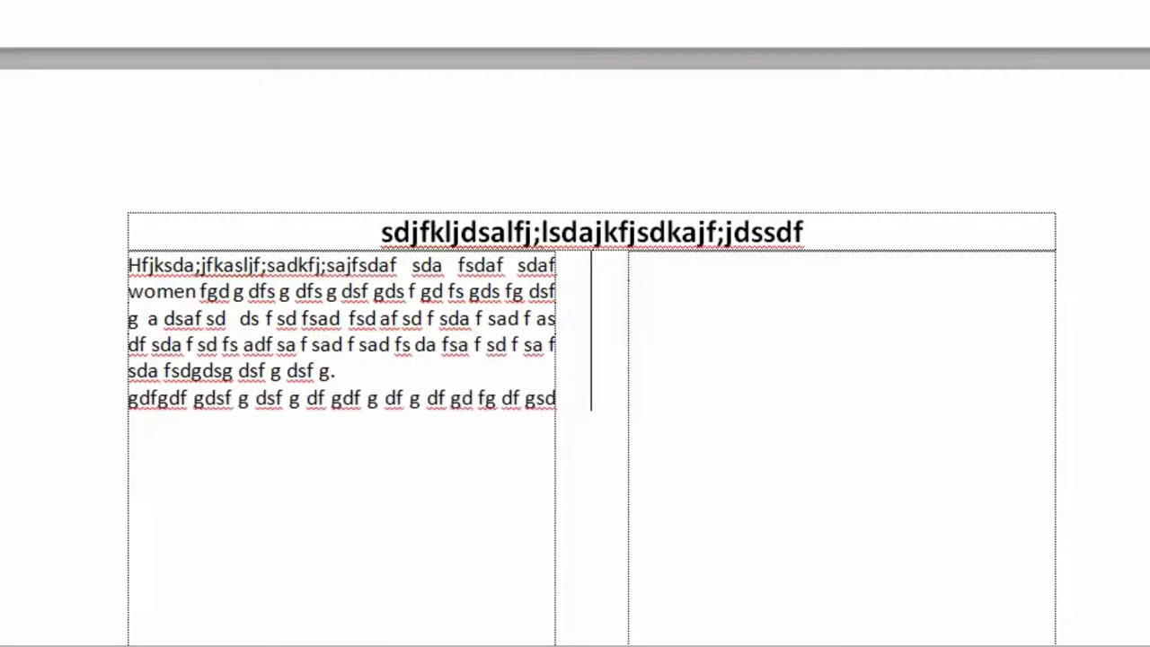
text( safds f sd f sd fs df sd f sd f sd)
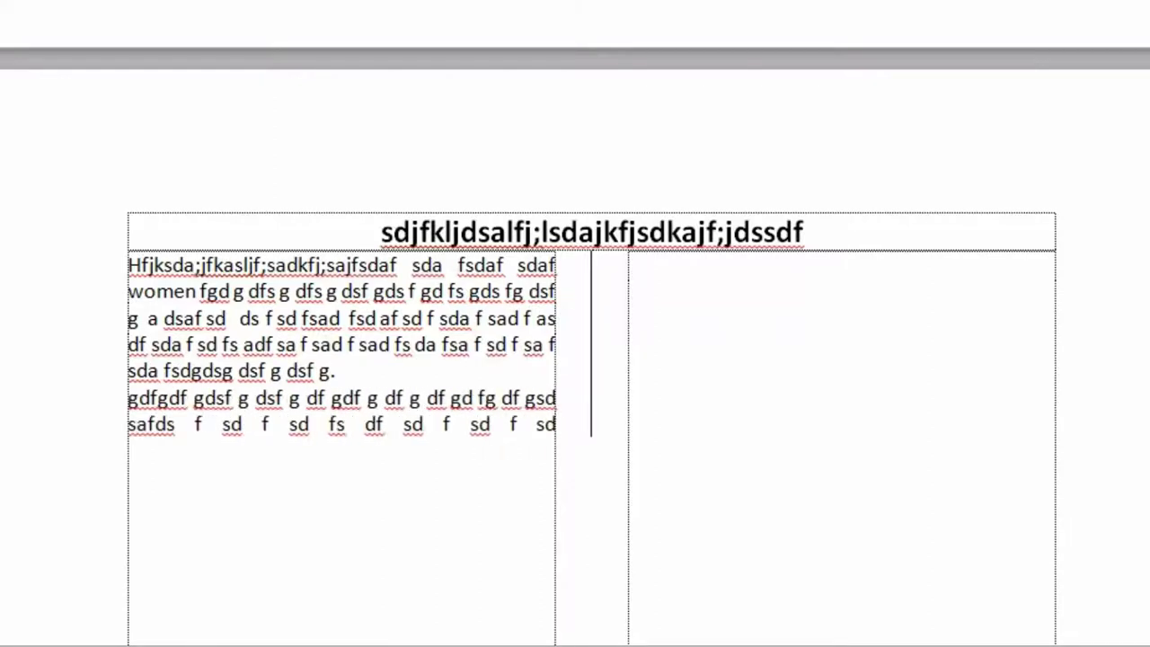
text( fdgdf gdf gdfg)
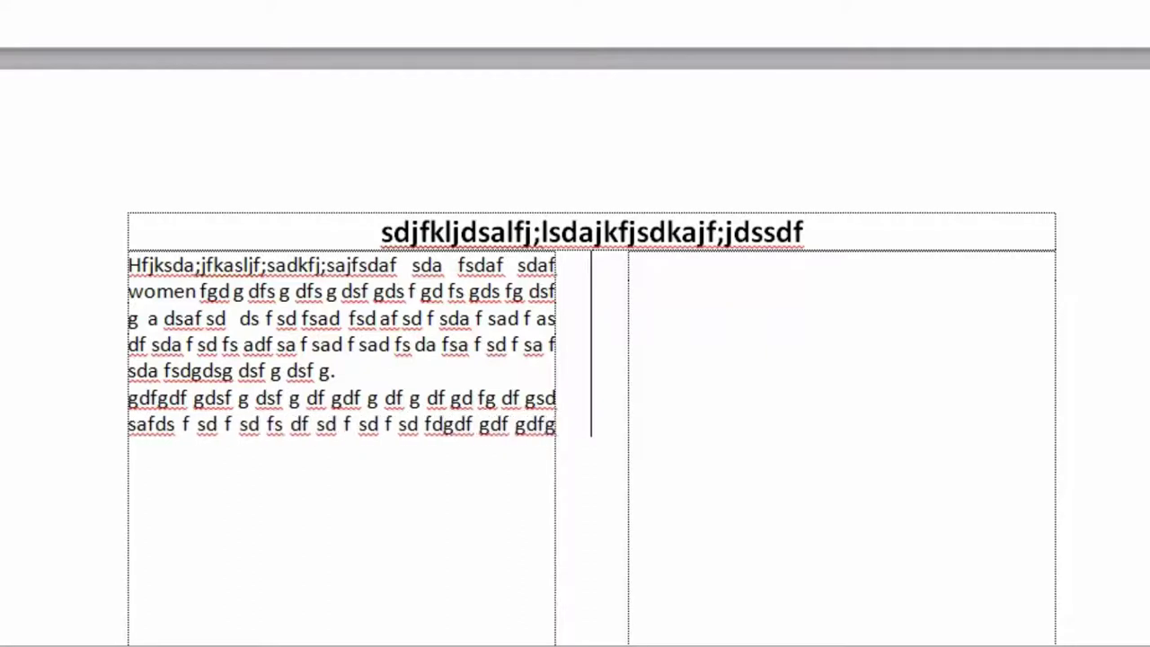
text( gfd gdf g)
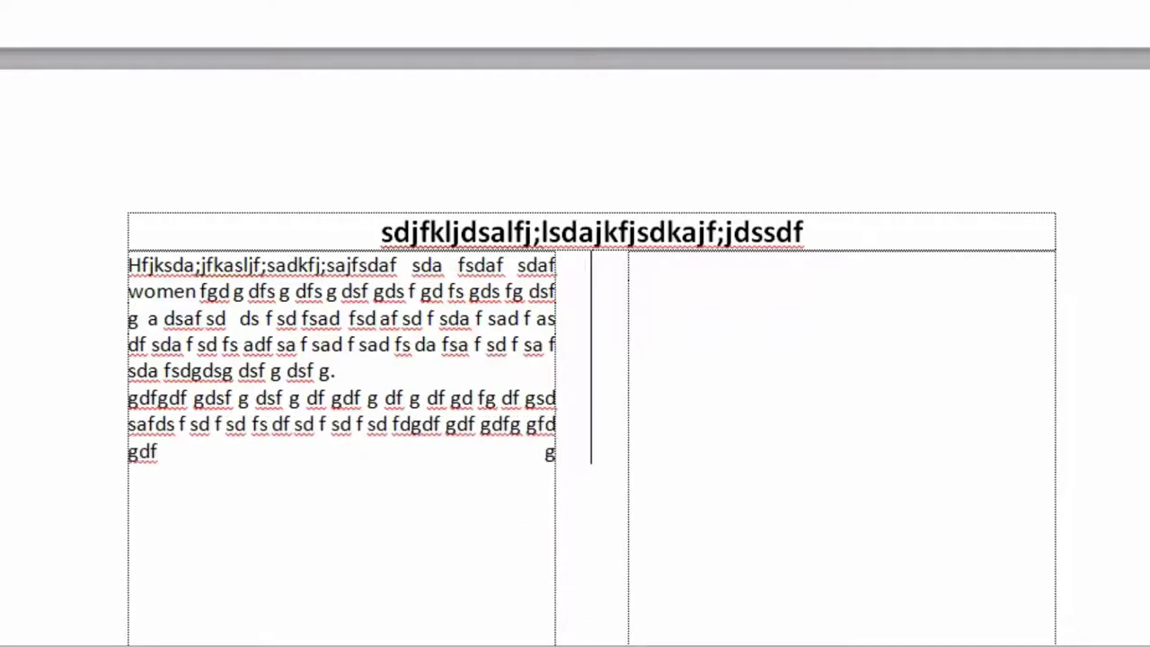
text(gd fg dsf )
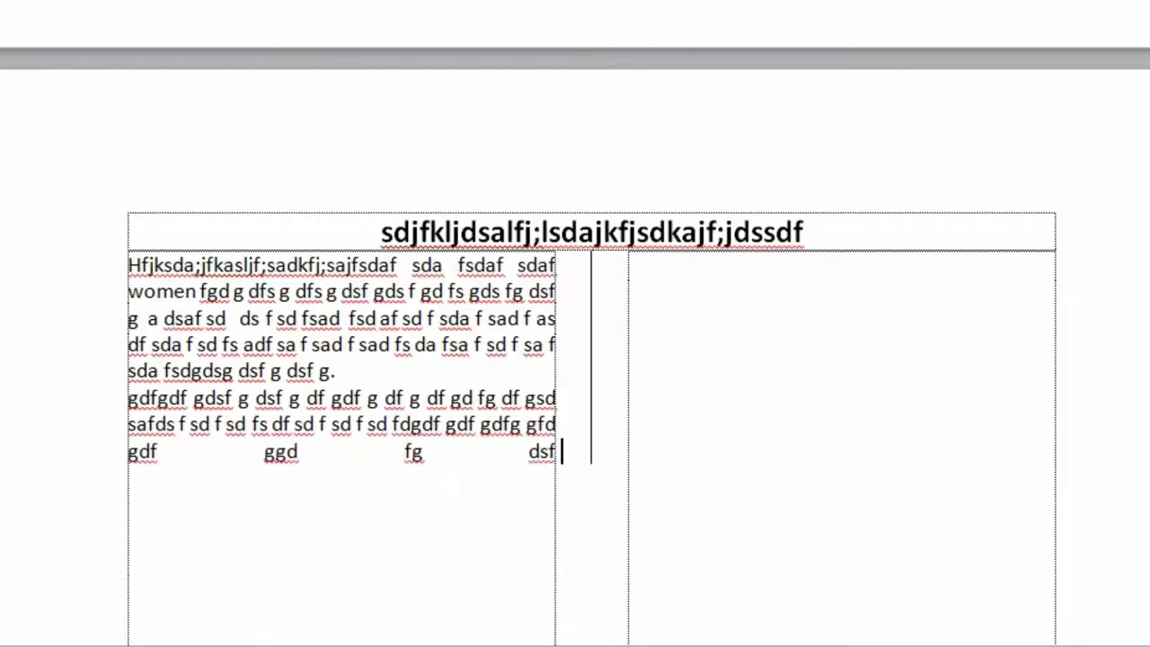
text(.)
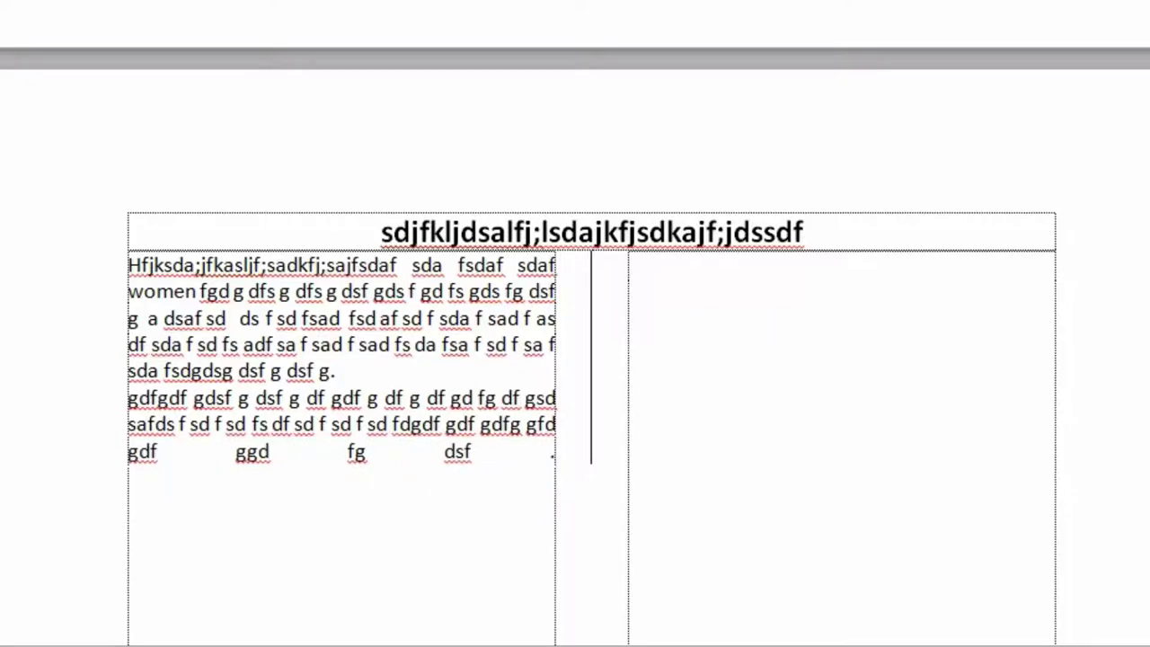
Step: Insert a blank line between the two paragraphs and add an empty line after the second
key(Return)
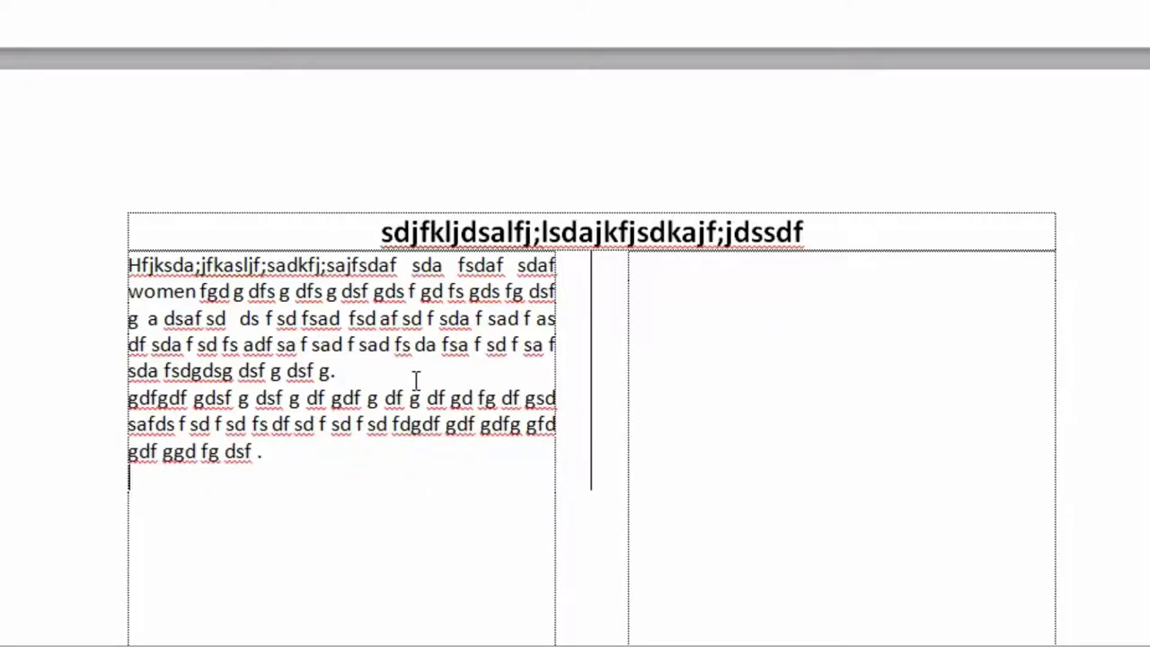
click(415, 381)
key(Return)
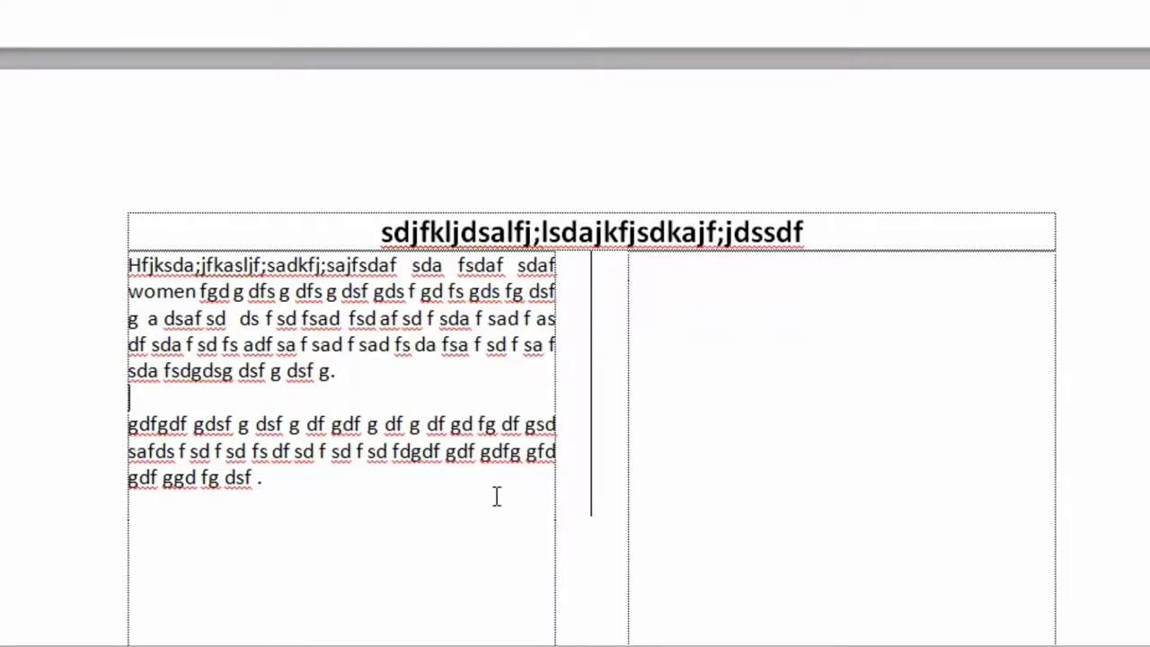
click(442, 495)
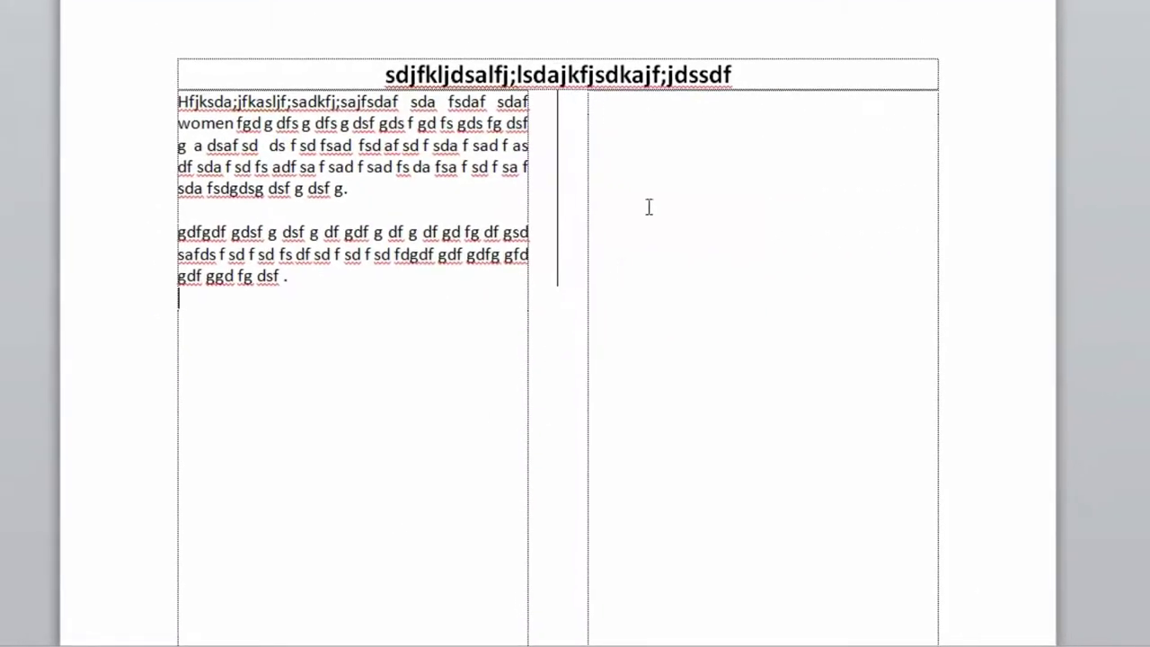
Step: Remove the old break and insert a column break (Ctrl+Shift+Enter) after the left-column text
click(617, 106)
key(BackSpace)
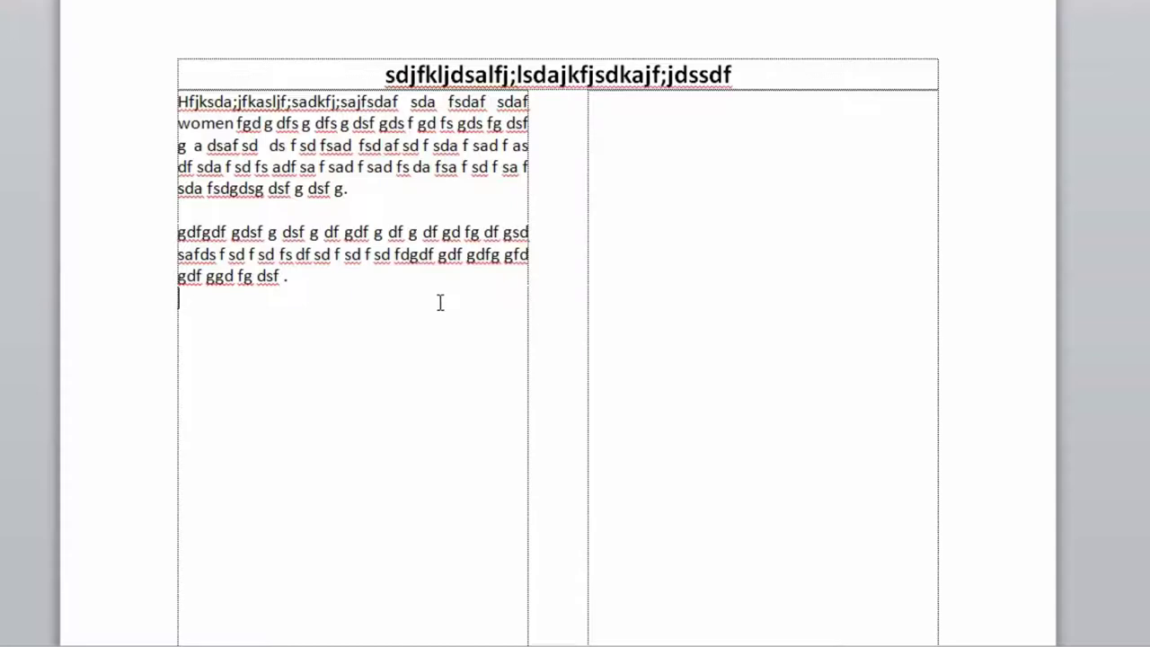
key(Return)
scroll(557, 360, down, 5)
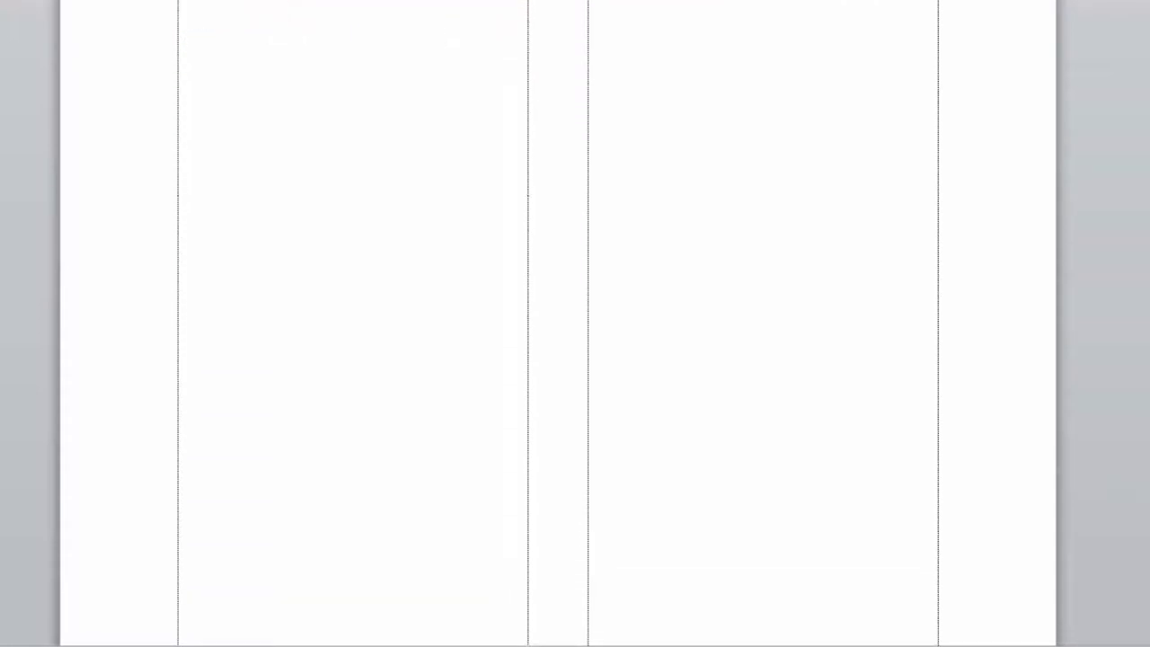
scroll(539, 545, up, 5)
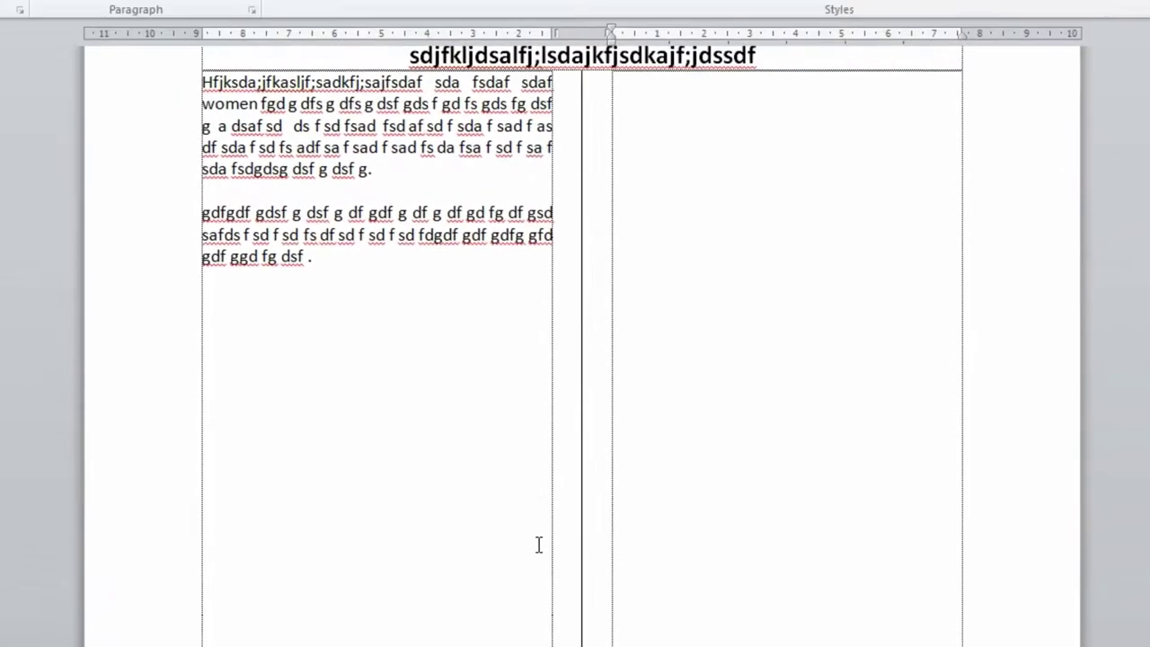
scroll(538, 546, up, 2)
click(612, 225)
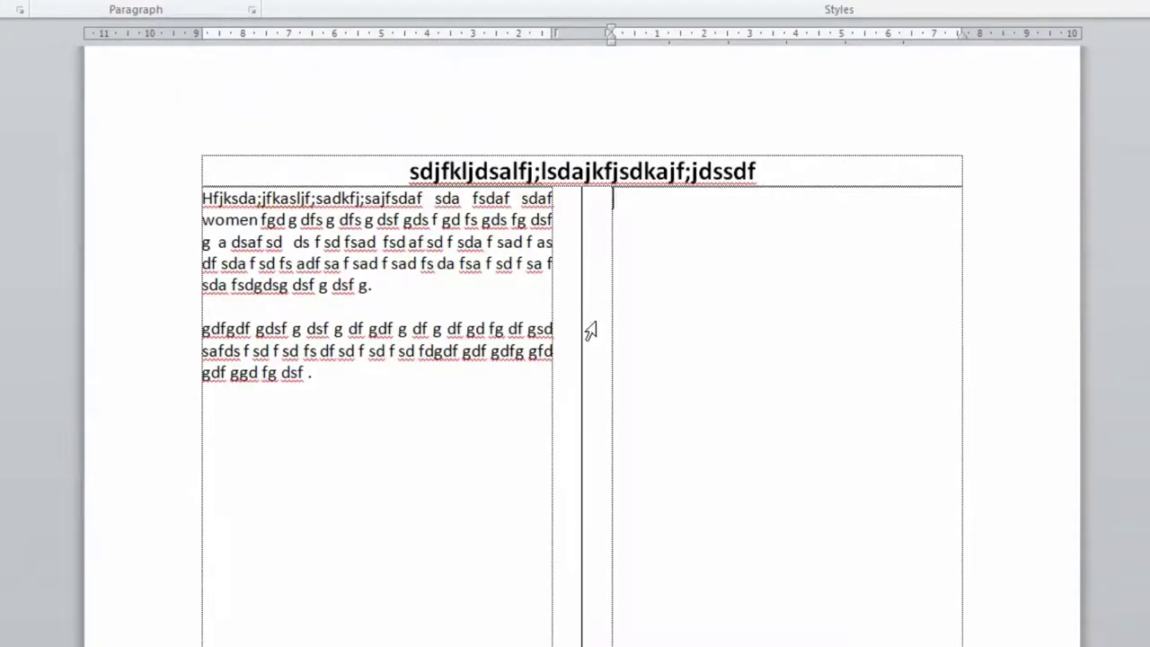
key(BackSpace)
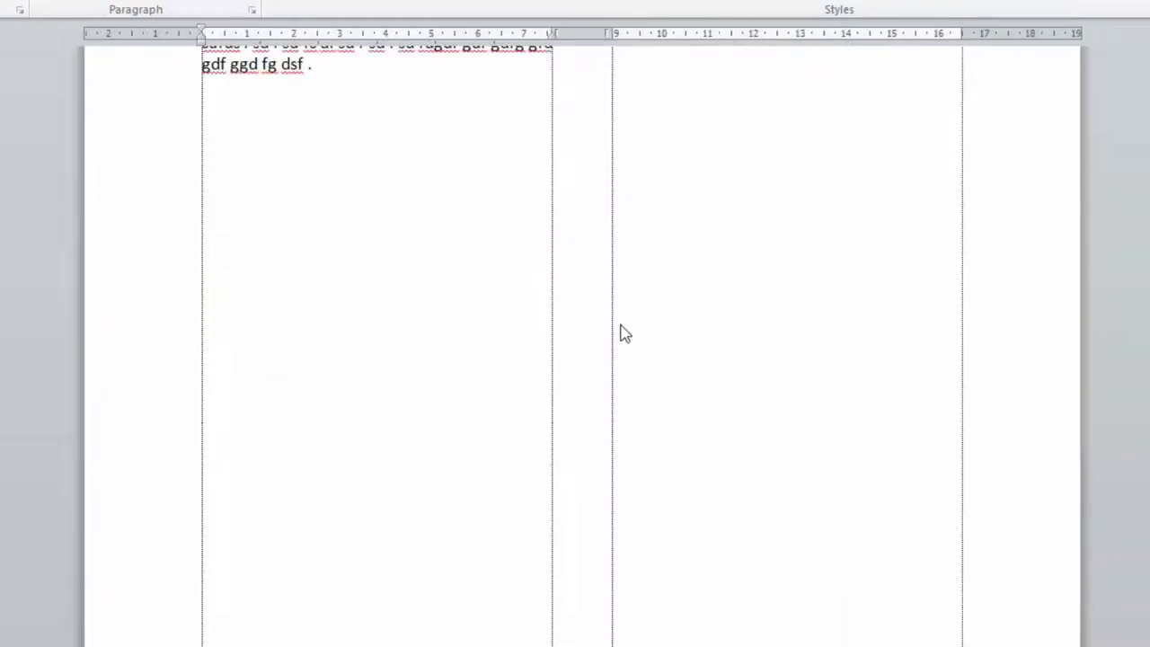
scroll(338, 392, up, 4)
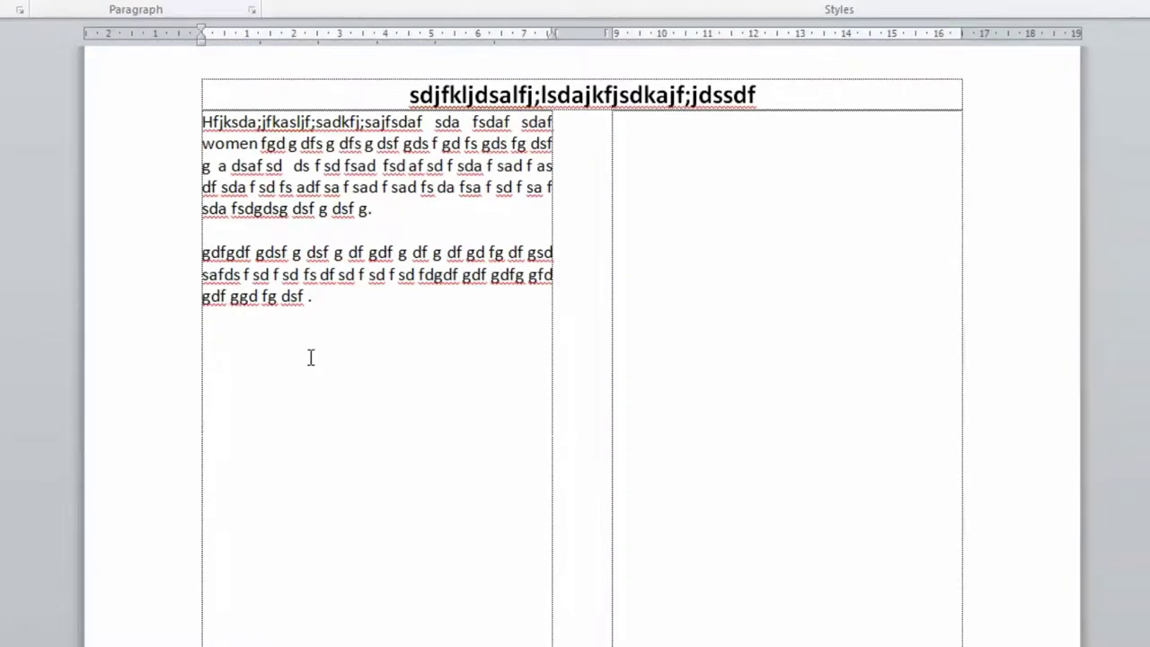
key(BackSpace)
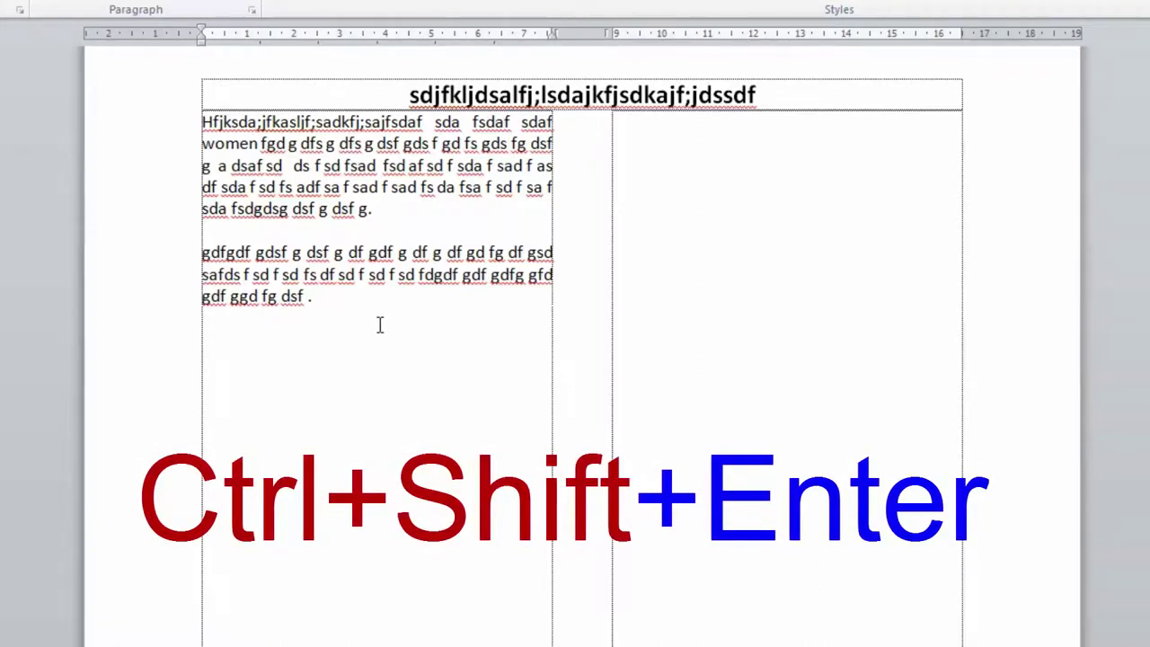
key(ctrl+shift+Return)
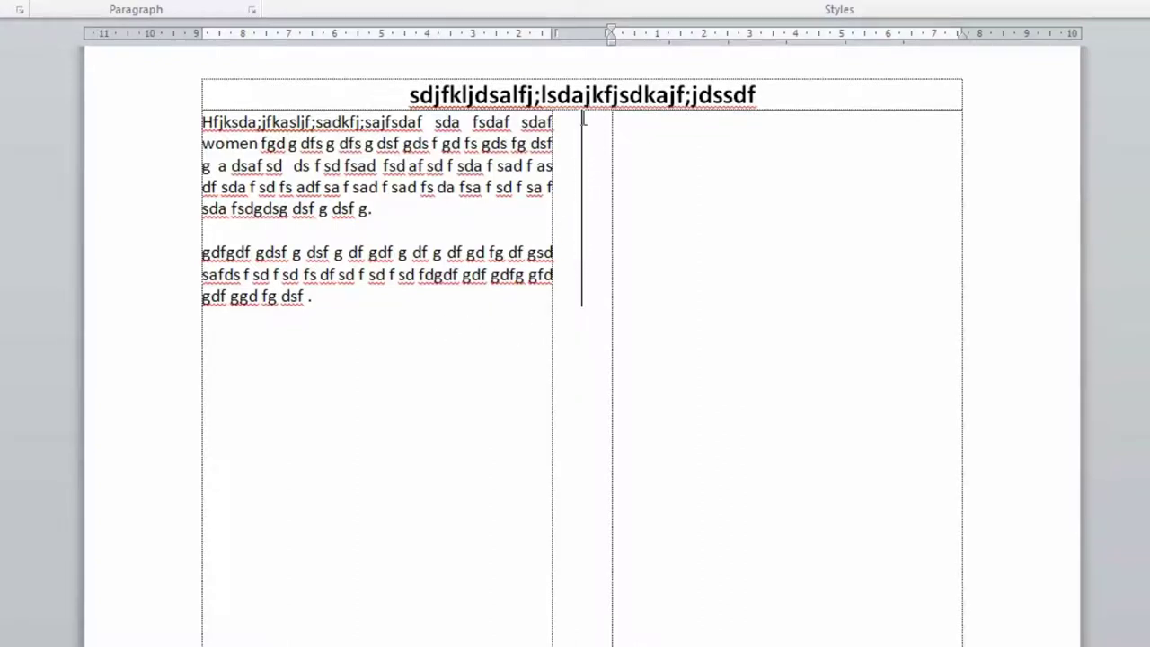
Step: Type short lines of filler text at the top of the right column
scroll(571, 486, down, 5)
scroll(624, 365, up, 2)
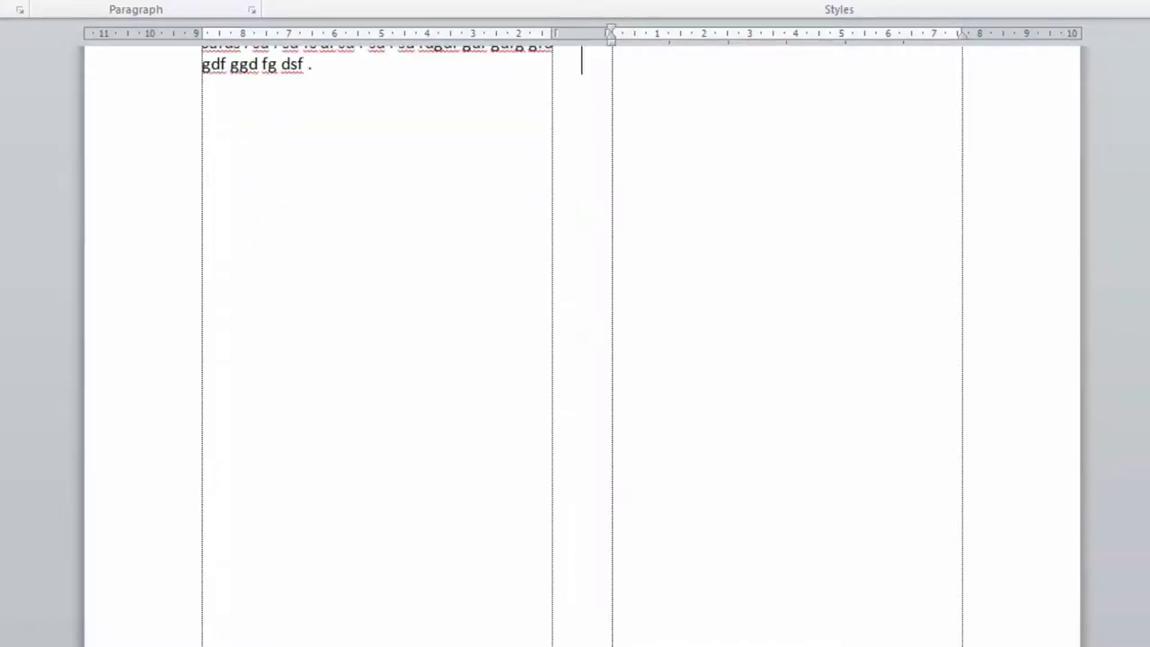
scroll(624, 365, up, 3)
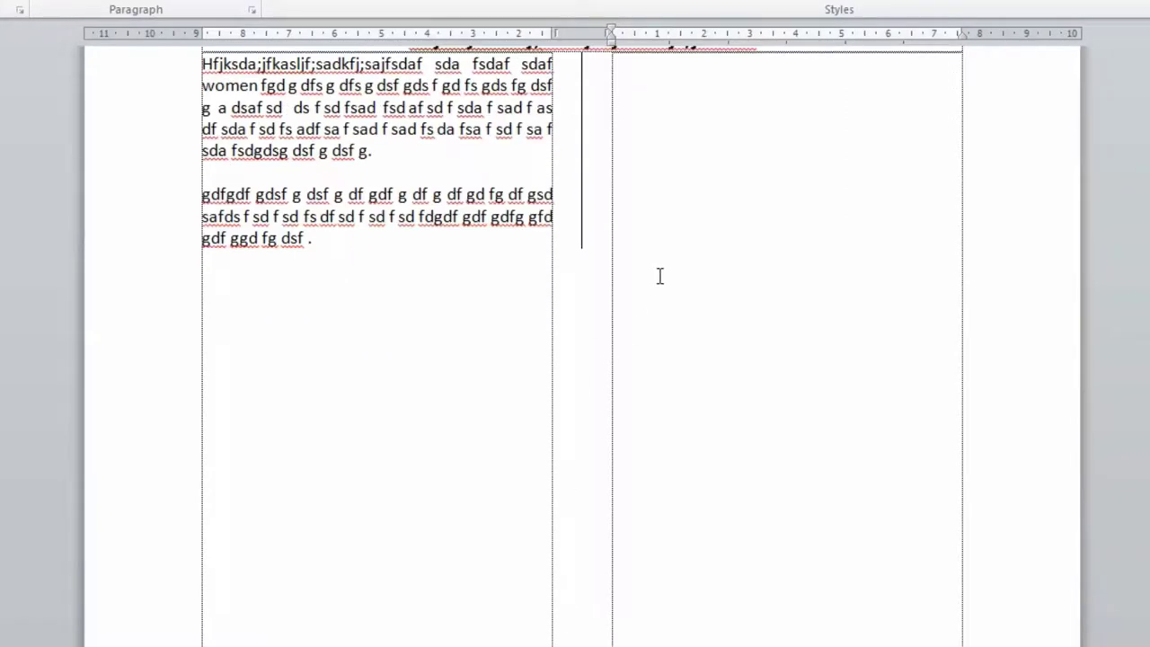
scroll(658, 276, up, 3)
text(dfg df g dfg df gdfg)
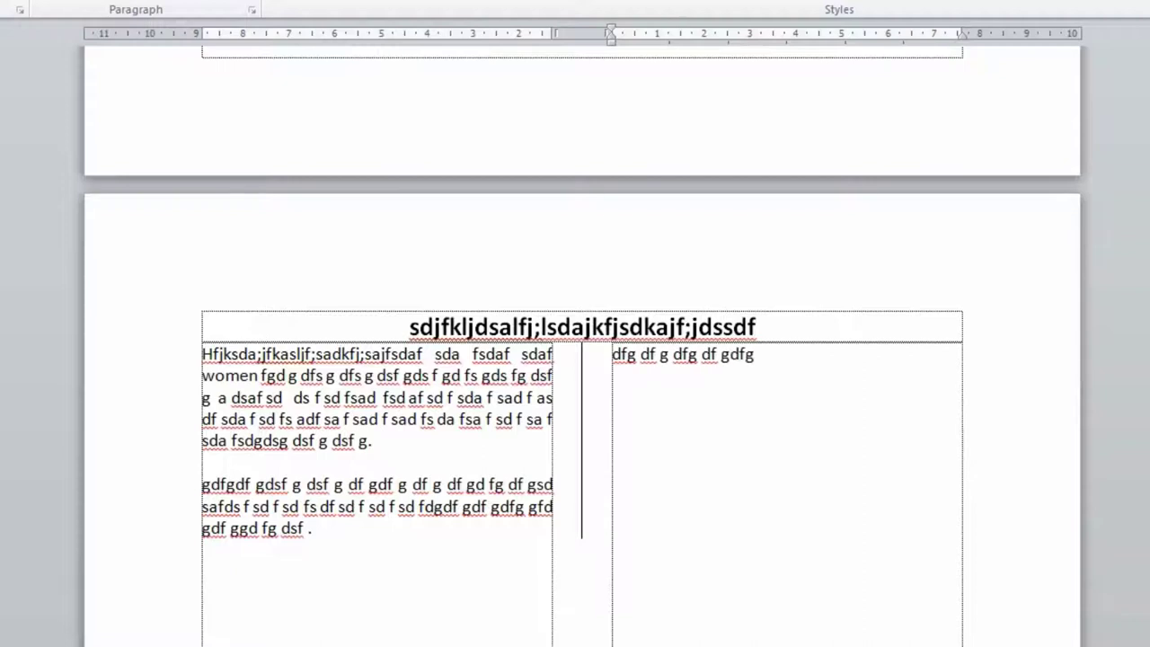
text(df g dsf g dsf gdsf g dsf g)
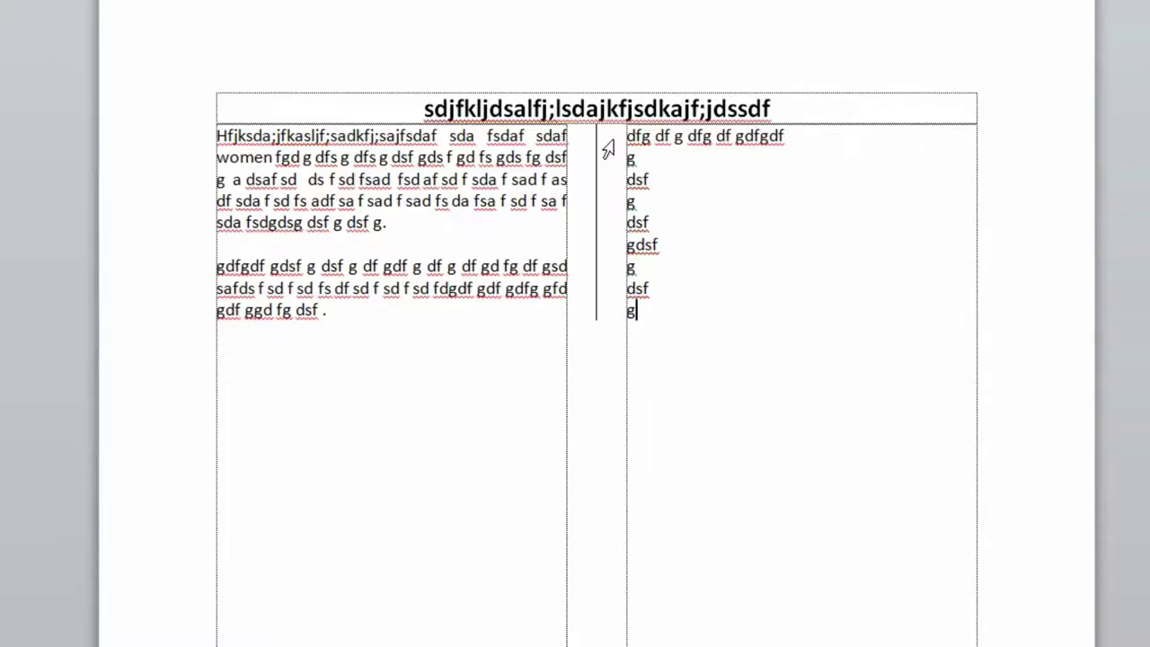
scroll(598, 225, down, 5)
scroll(593, 306, down, 3)
scroll(593, 539, up, 2)
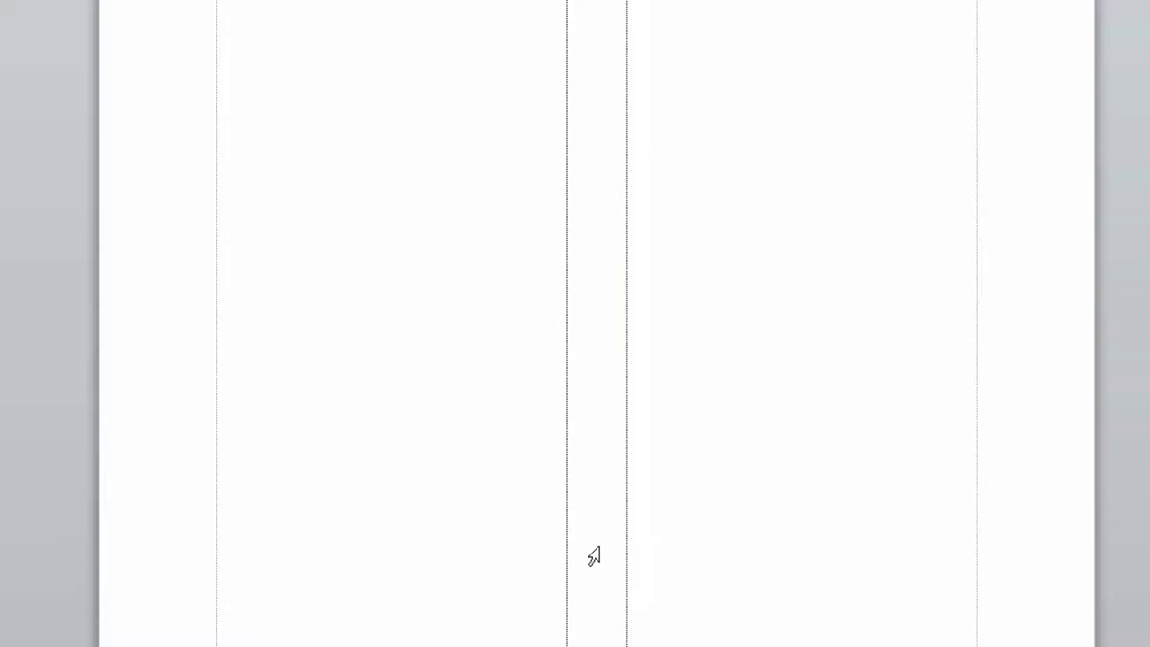
scroll(591, 555, up, 3)
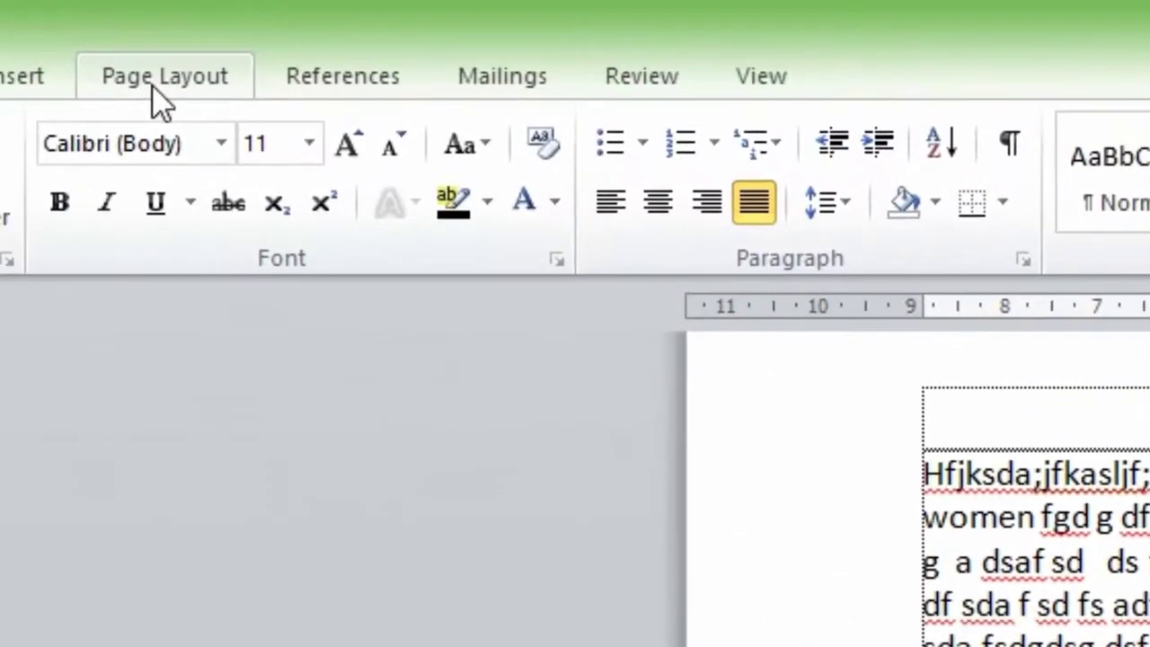
Step: In More Columns, choose One column applied to 'This point forward' and confirm
click(162, 100)
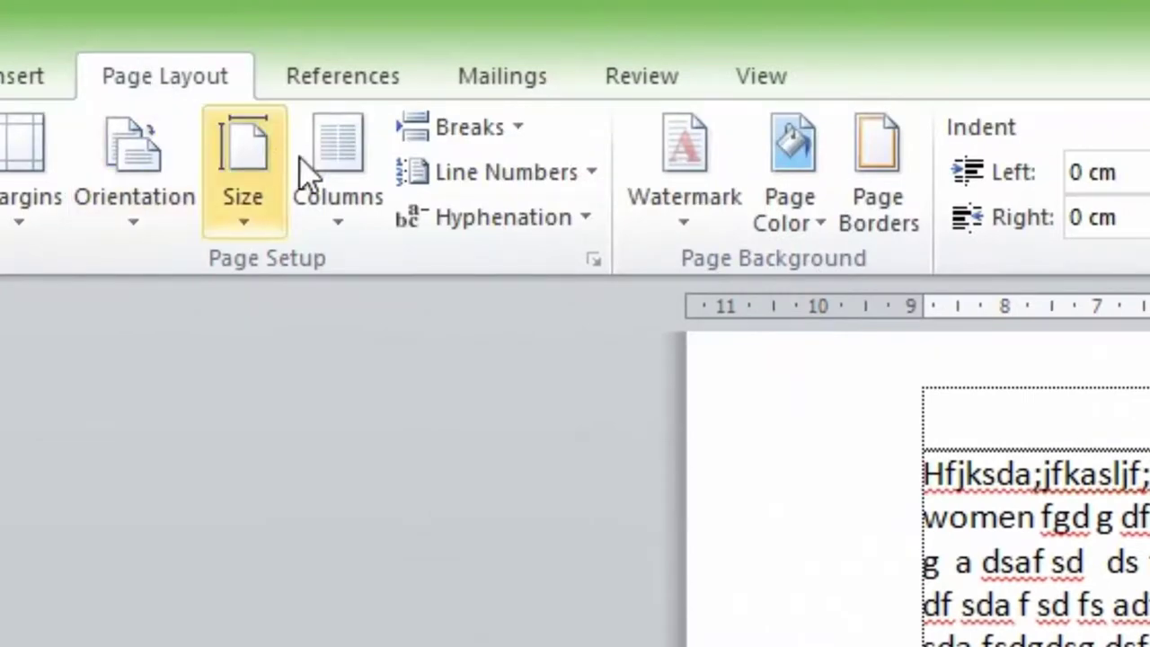
click(351, 222)
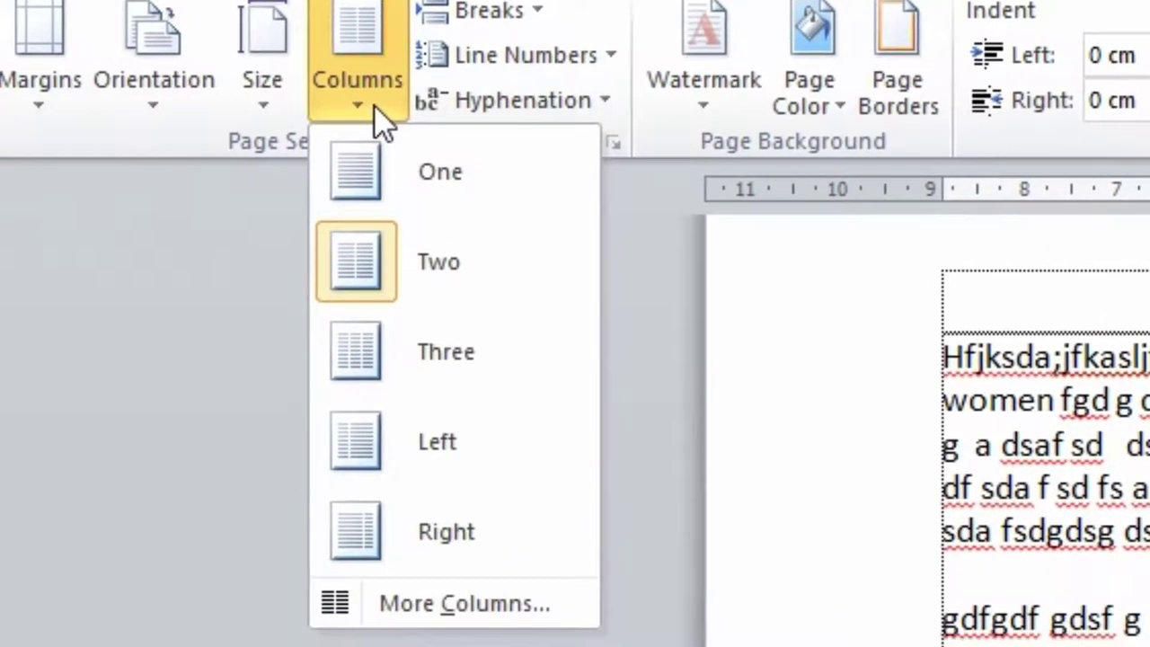
click(479, 604)
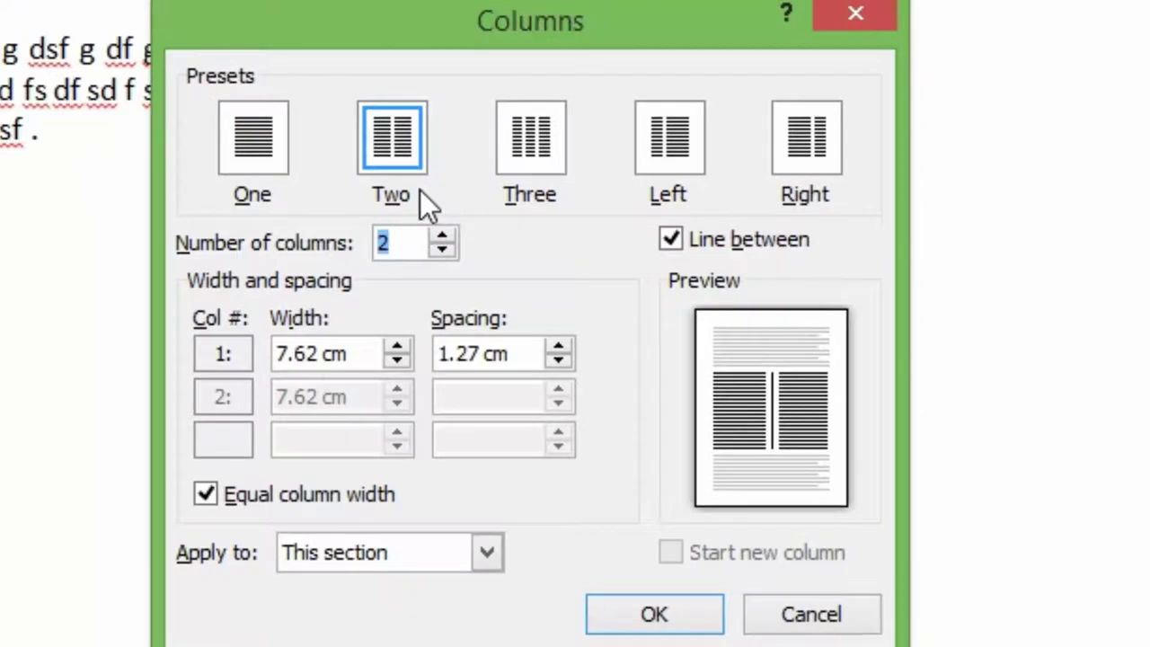
click(252, 167)
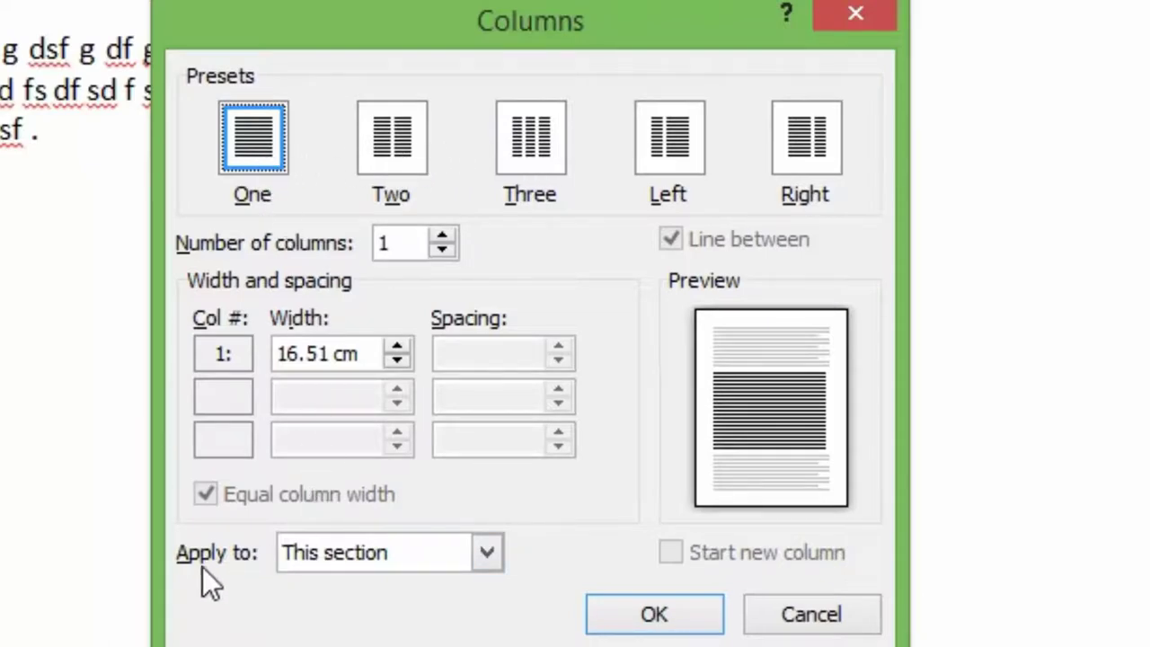
click(340, 551)
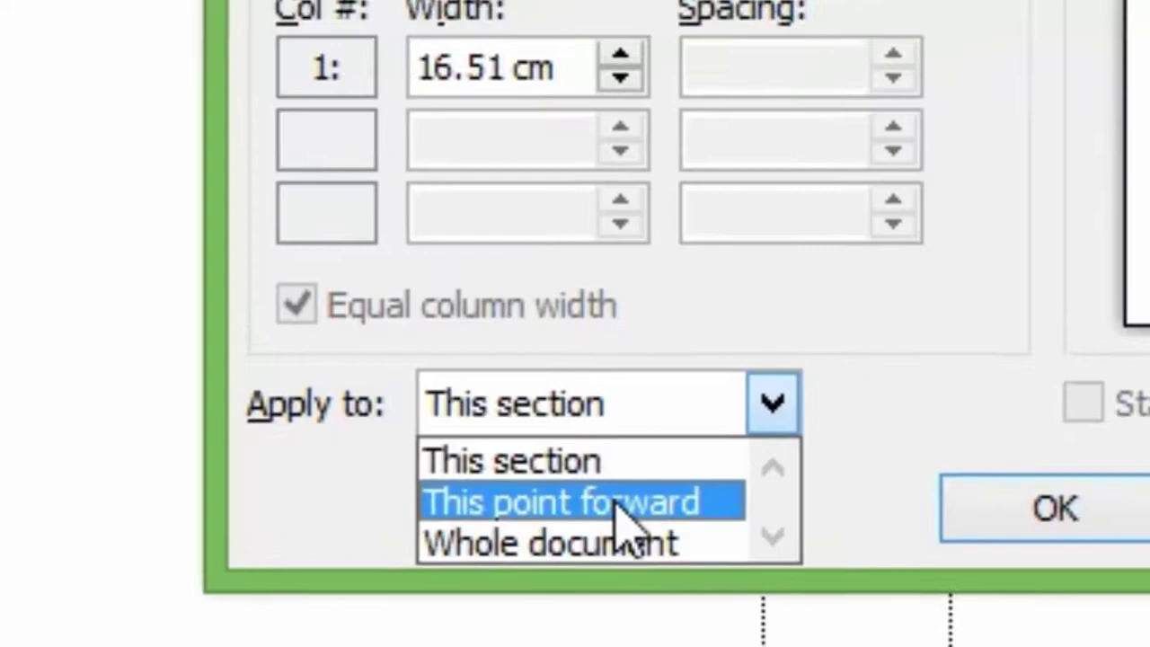
click(459, 584)
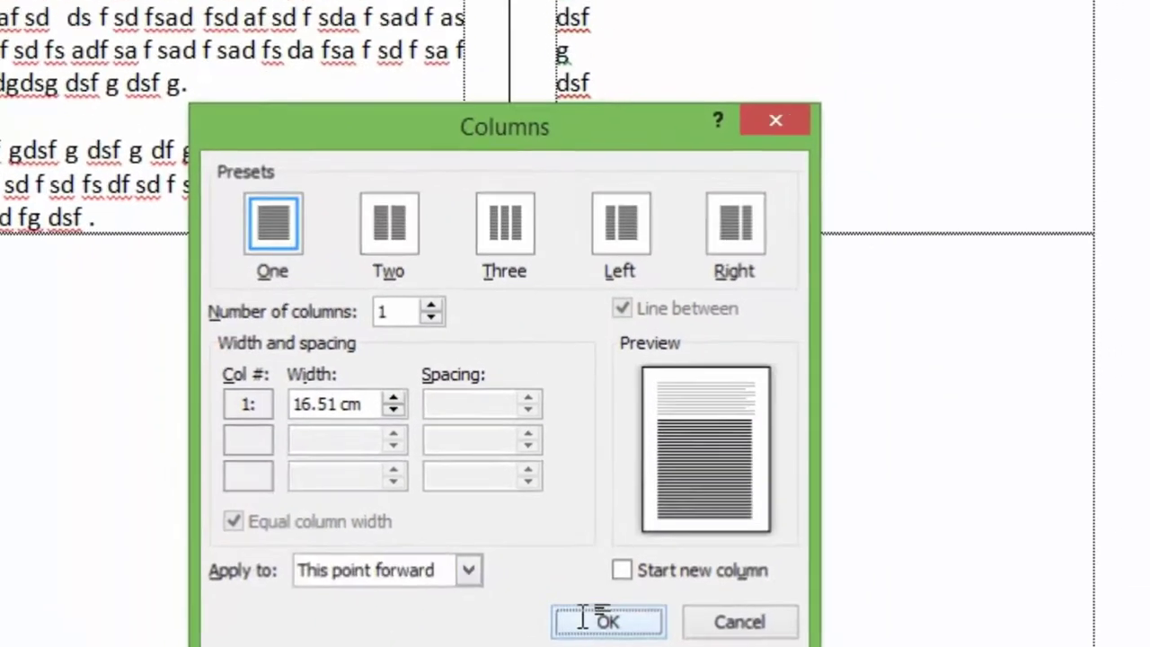
click(566, 615)
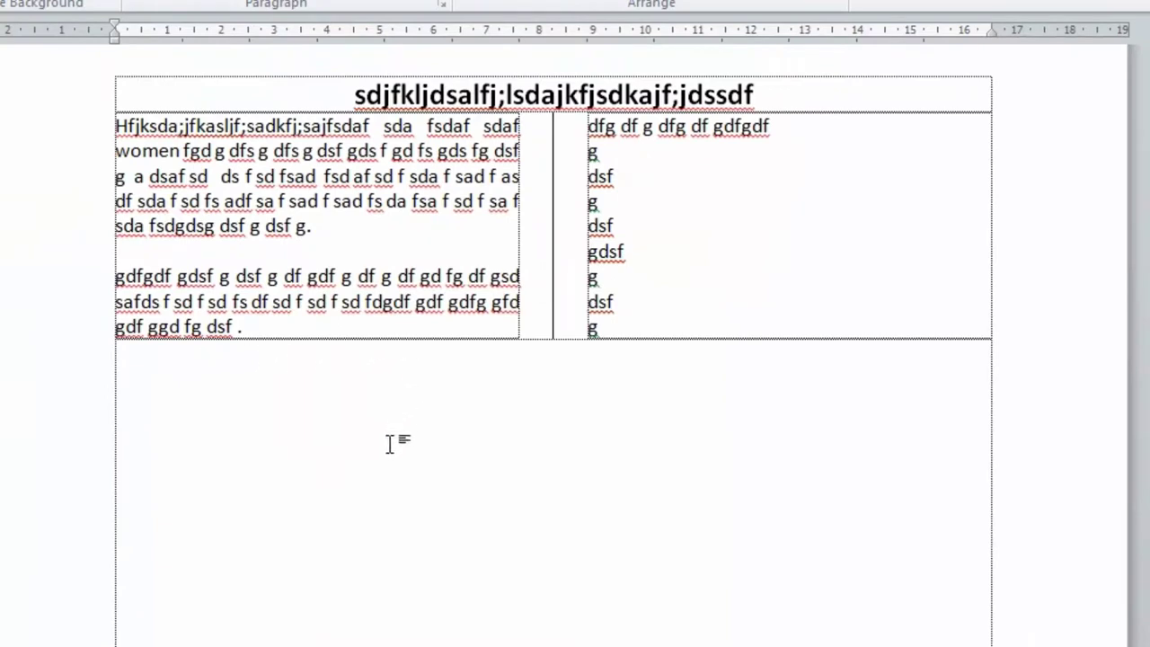
Step: Type a long line of filler text and two short lines in the full-width area below the columns
text(d fg fds g dsf g dsf g)
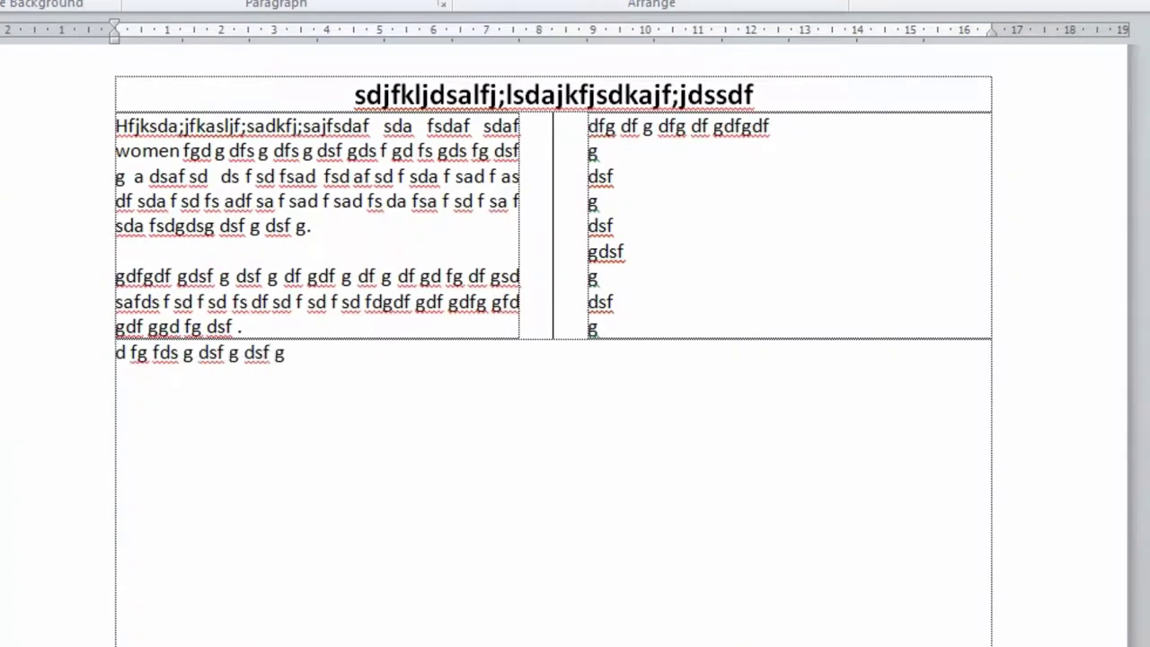
text( df g dsf g dsf gds fg dsf g dsf g dsf gdf sg)
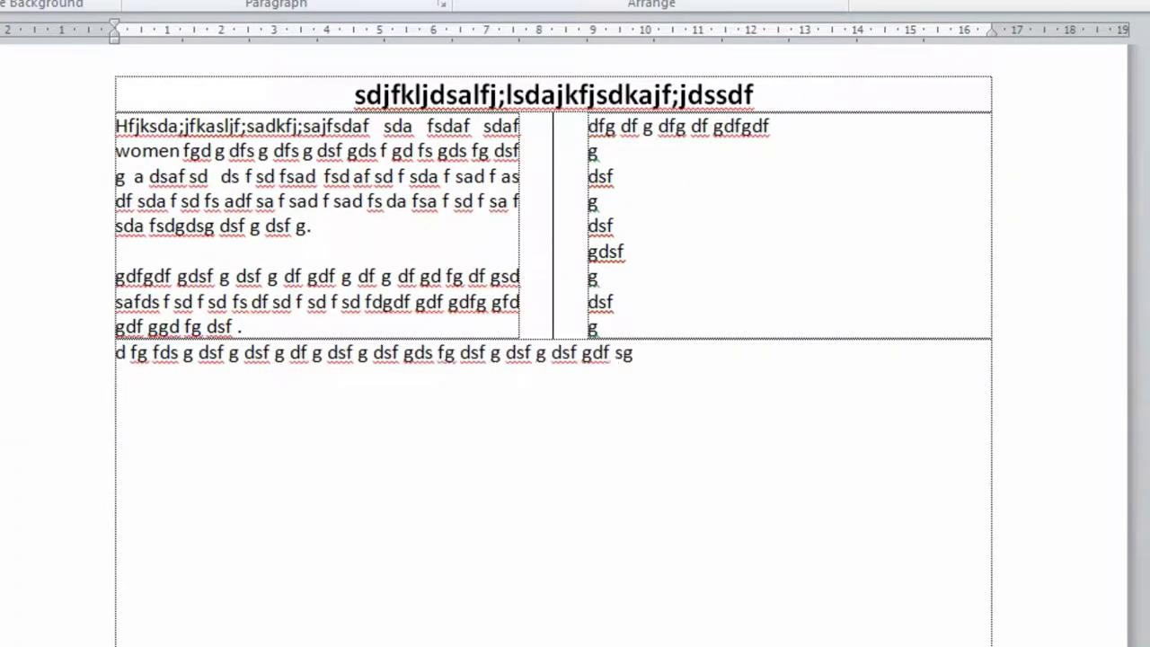
text( dsf g dsf g dsf g dsf gd fg d fg df)
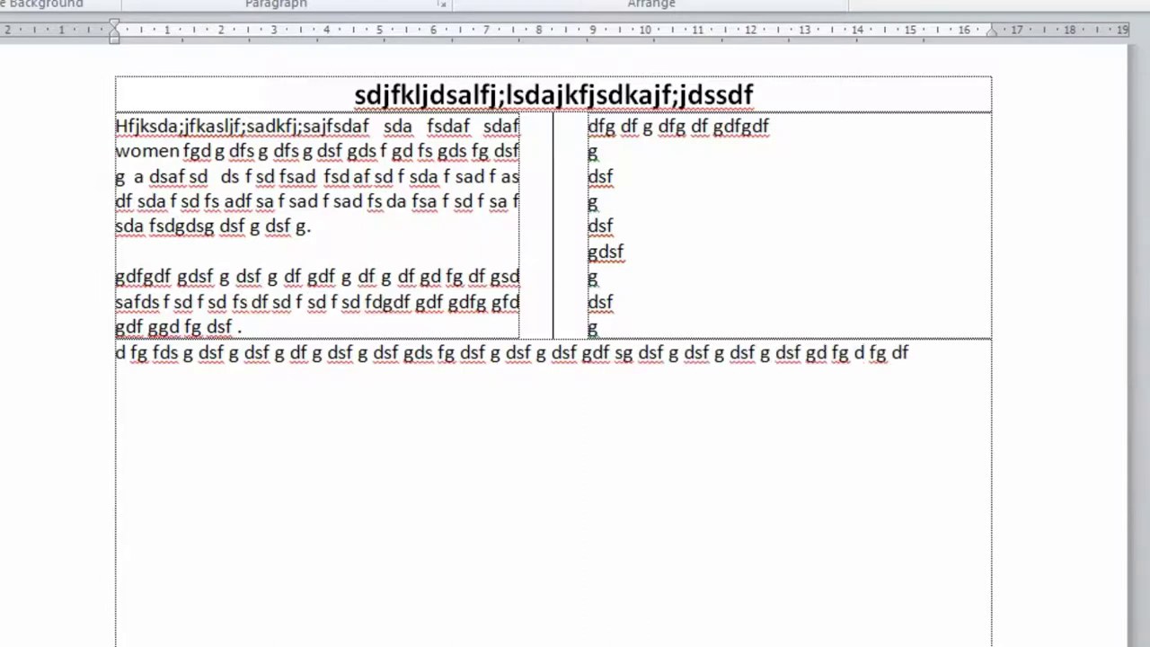
text(g dfg df gf gdf)
key(Return)
text(gd f)
key(Return)
key(Return)
text(g)
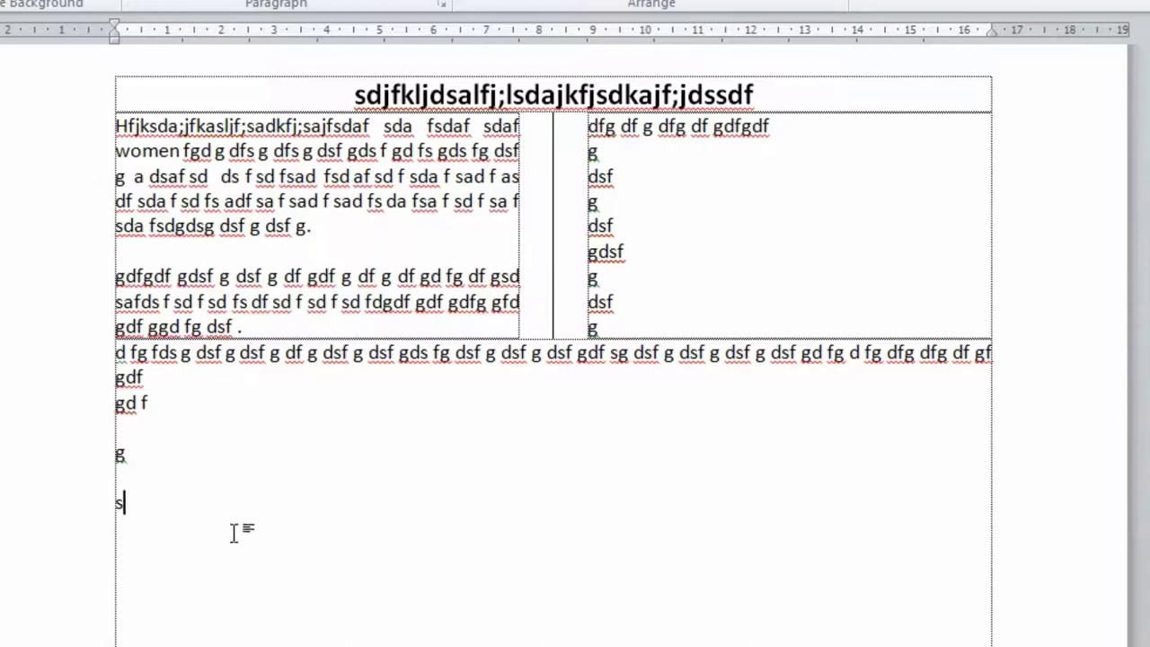
key(BackSpace)
key(BackSpace)
key(BackSpace)
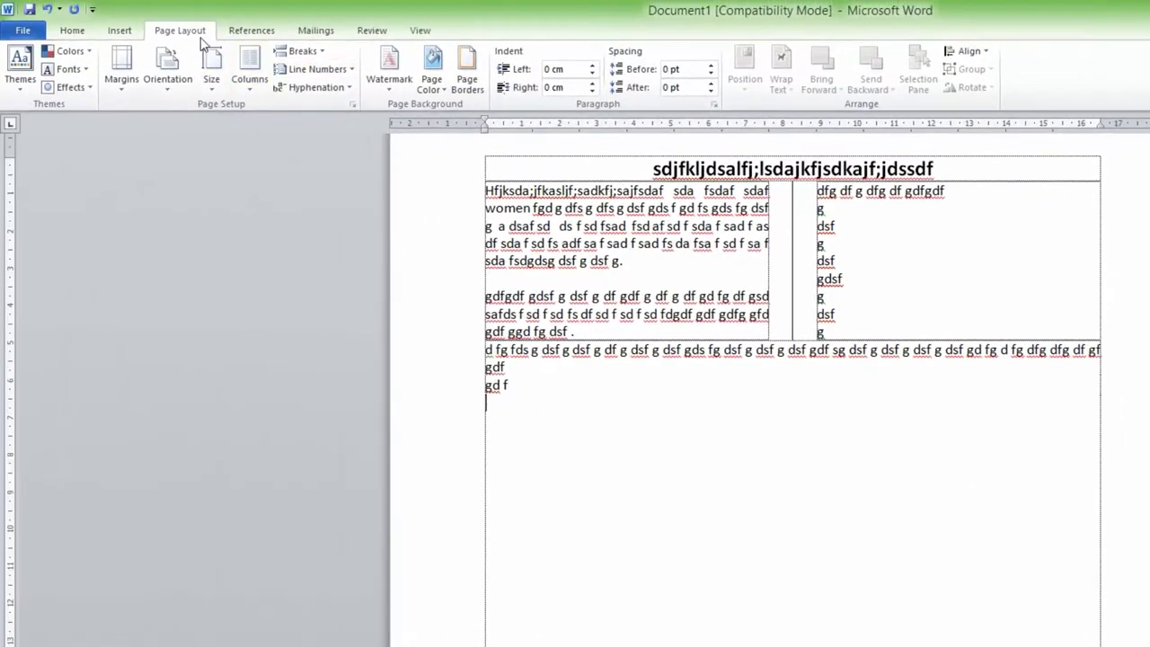
Step: Apply a Three-column layout with Line between, from This point forward
click(245, 72)
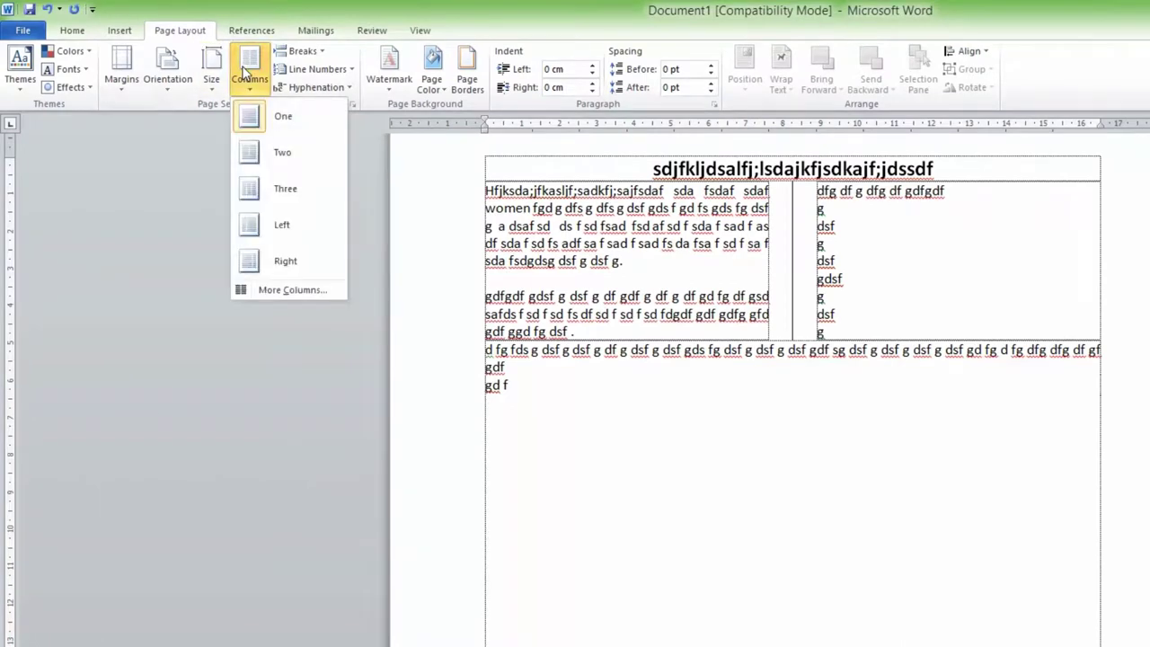
click(274, 289)
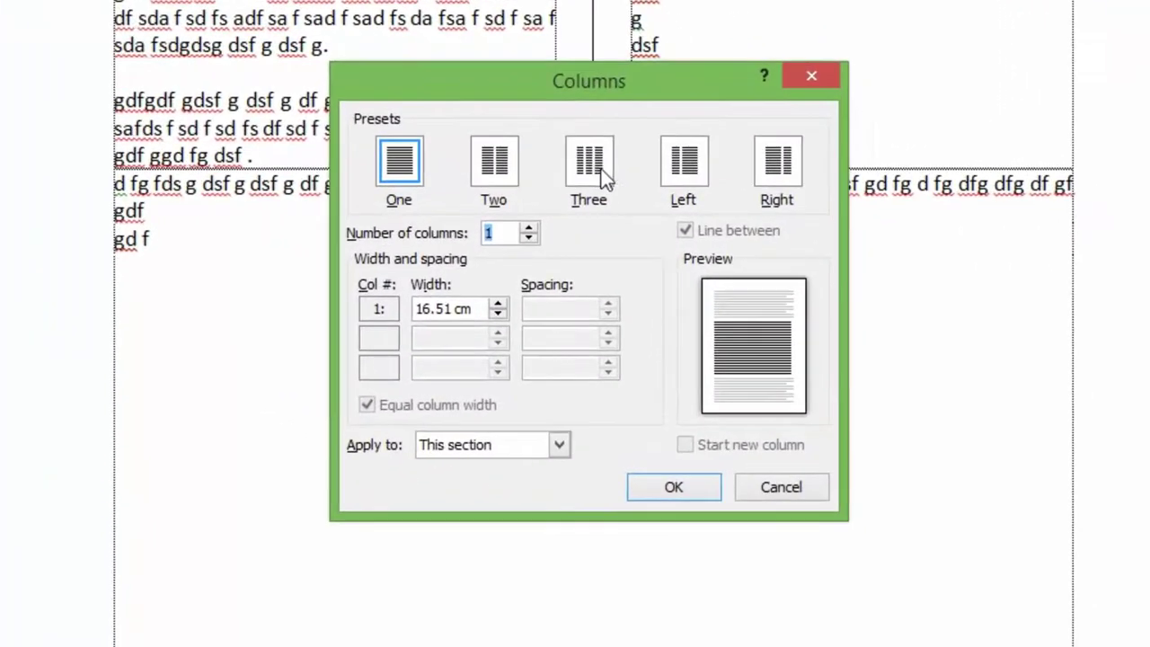
click(782, 337)
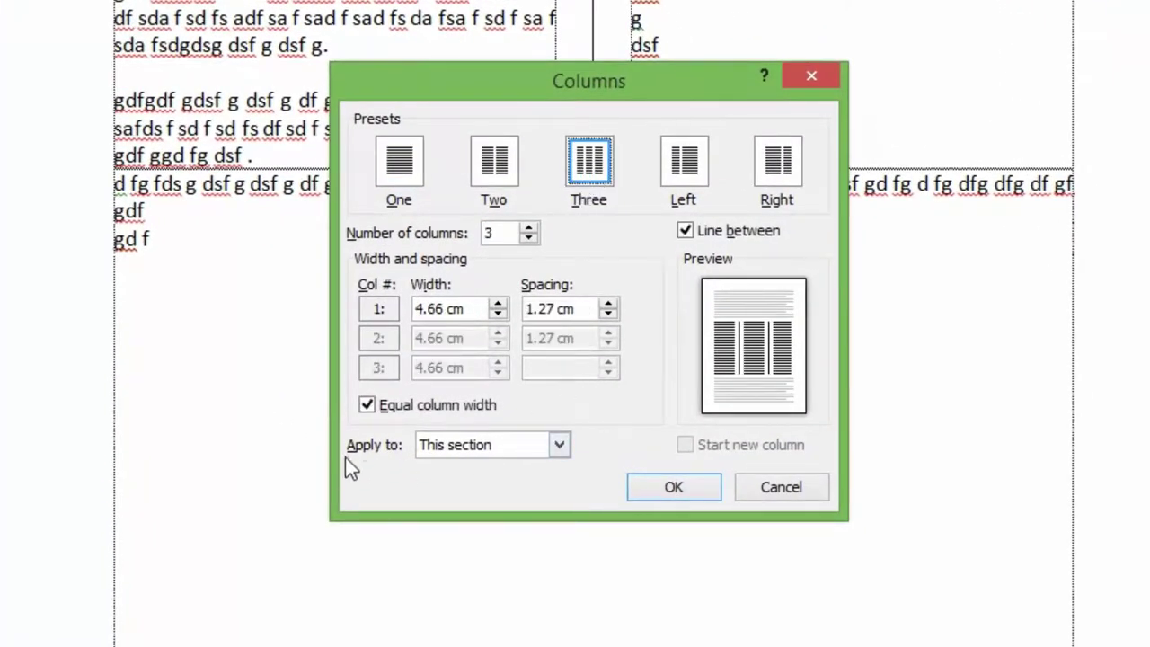
click(422, 447)
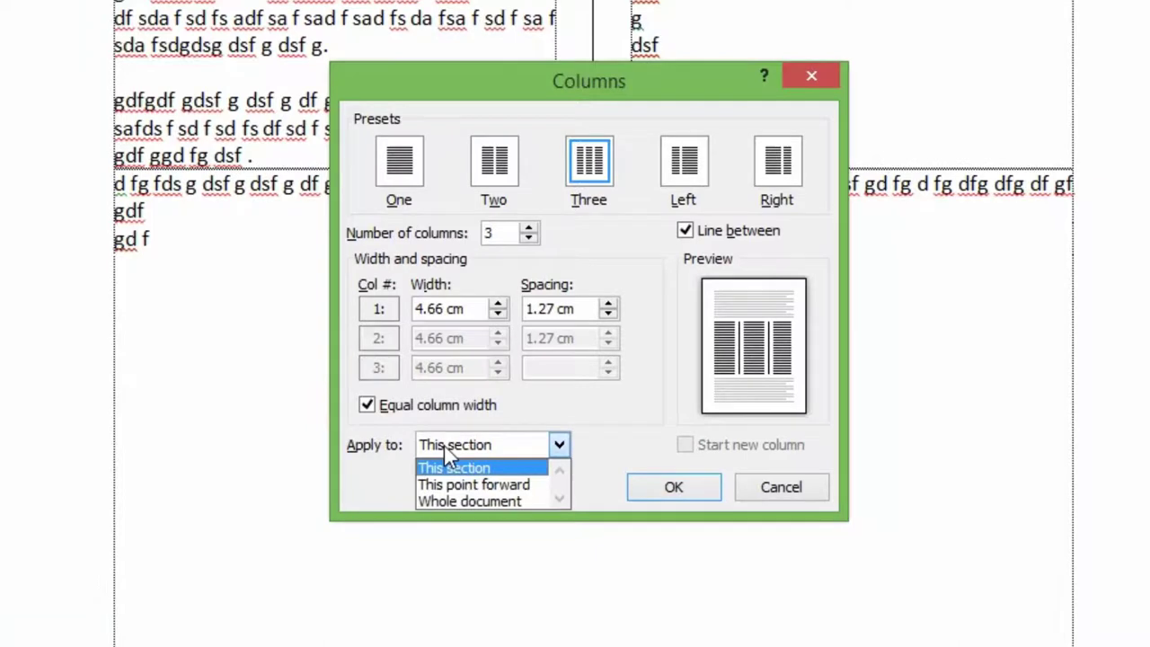
click(467, 488)
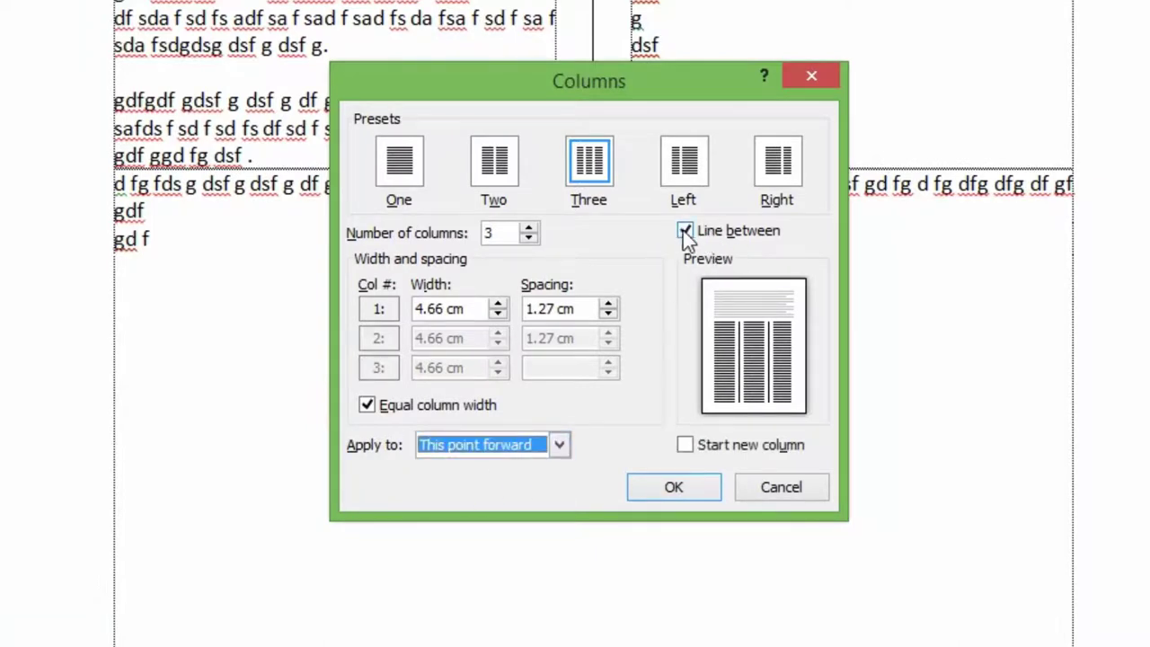
click(656, 488)
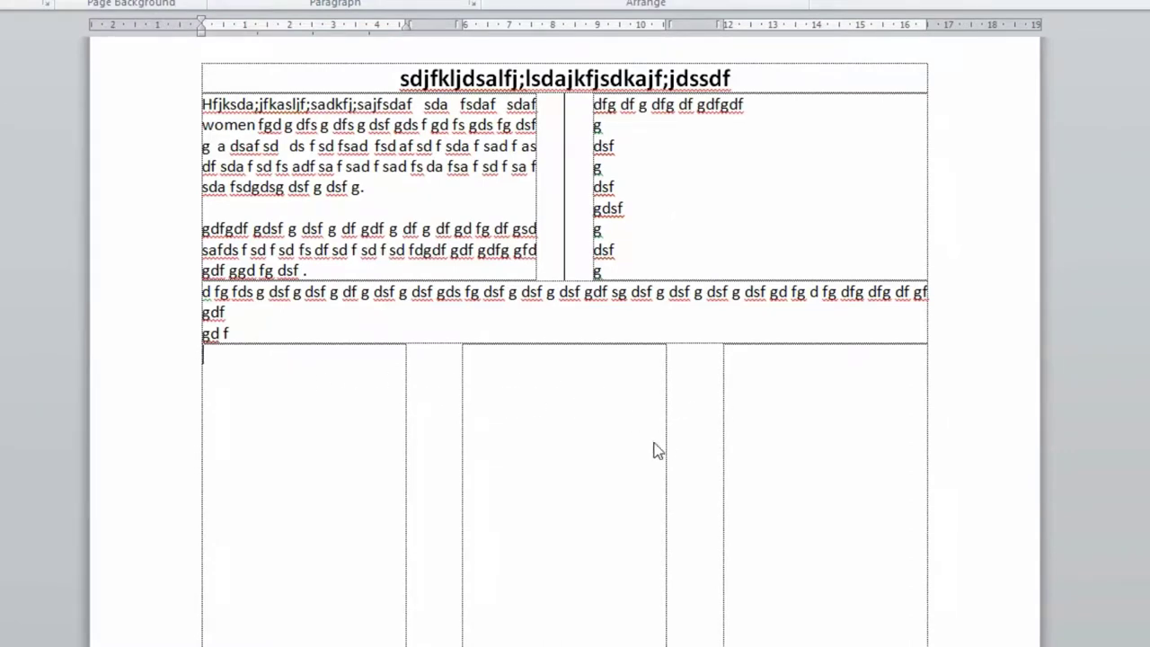
Step: Type a short line of filler text in each of the three columns, the middle one longest
text(dfsgdf gdf gfdg)
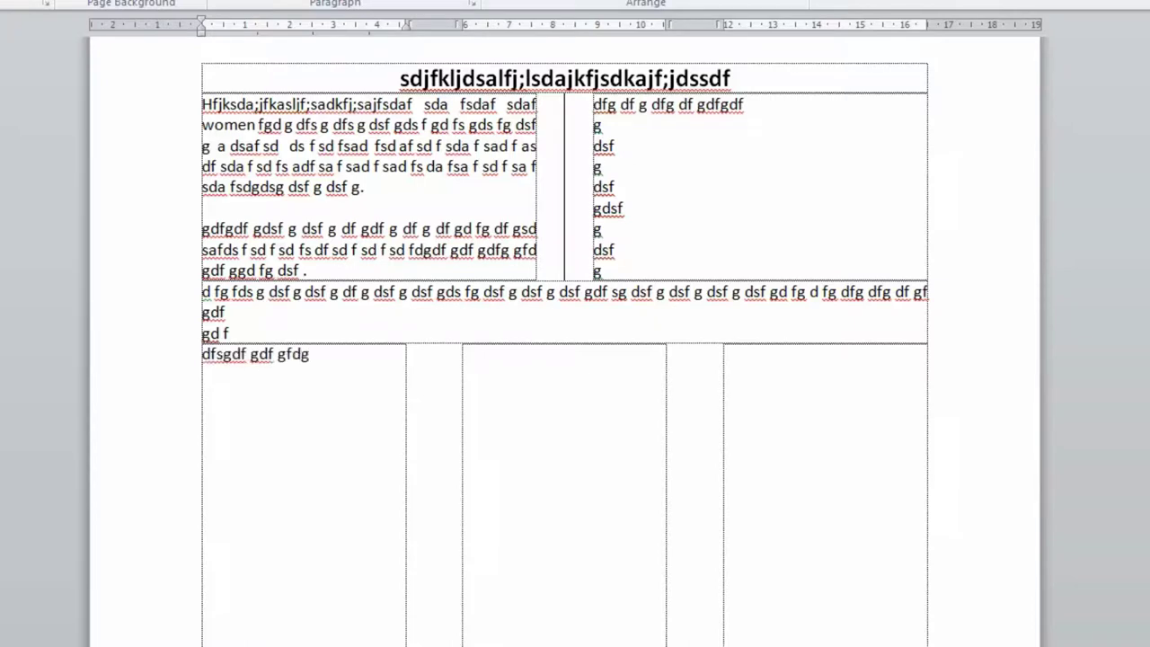
text(fdg)
key(Tab)
key(Tab)
text(gdf gd sfg df g df g)
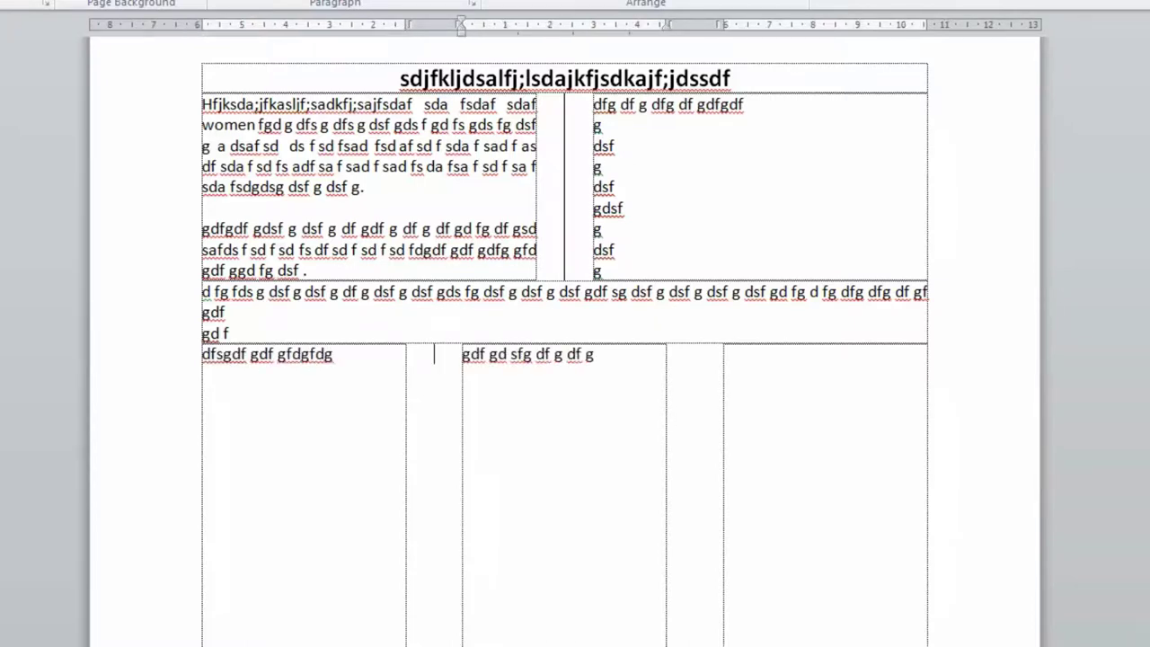
text( df gfds g dsf g sd fg dfg)
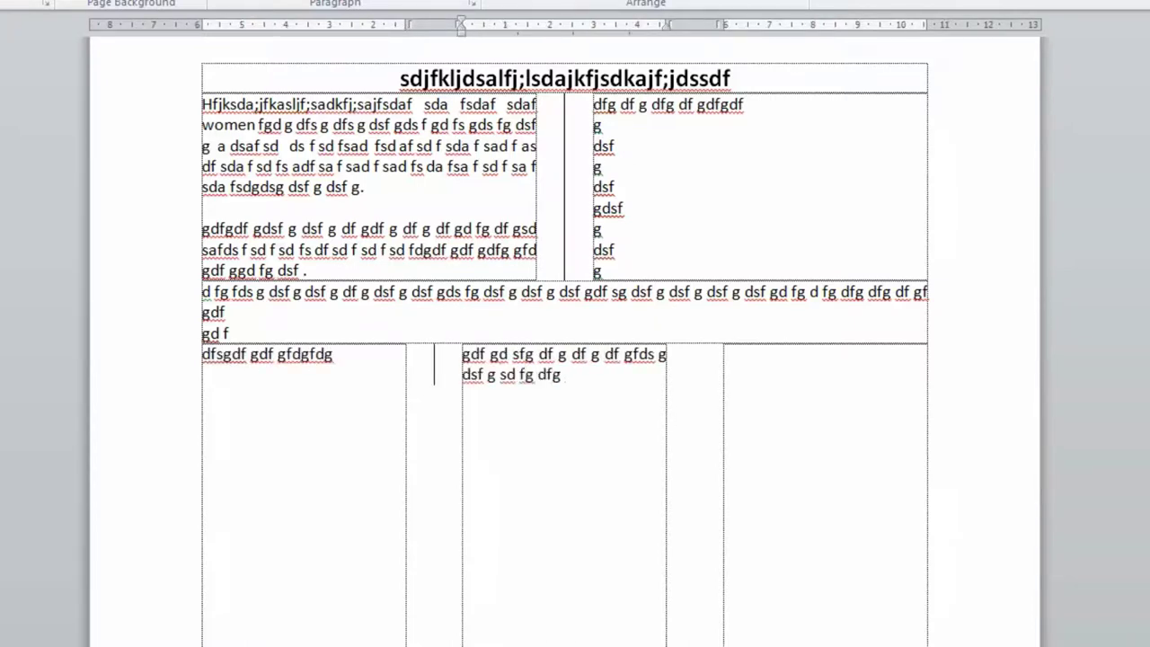
key(Tab)
key(Tab)
text(fdg fd sg dsf g df gd fg)
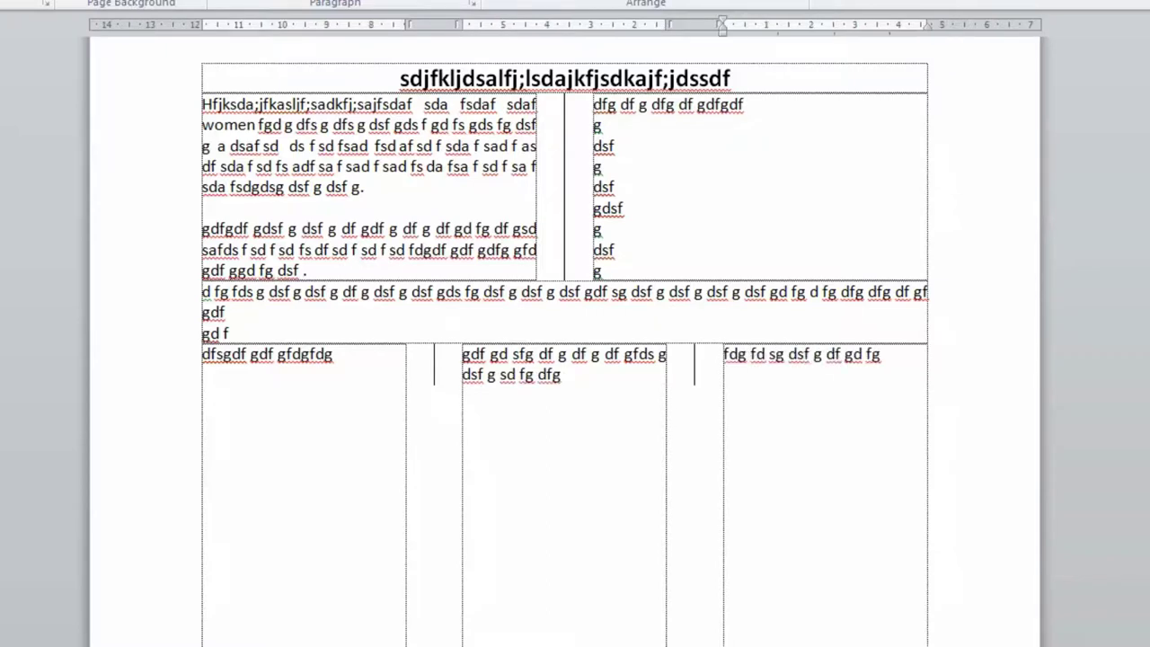
text( dfs g)
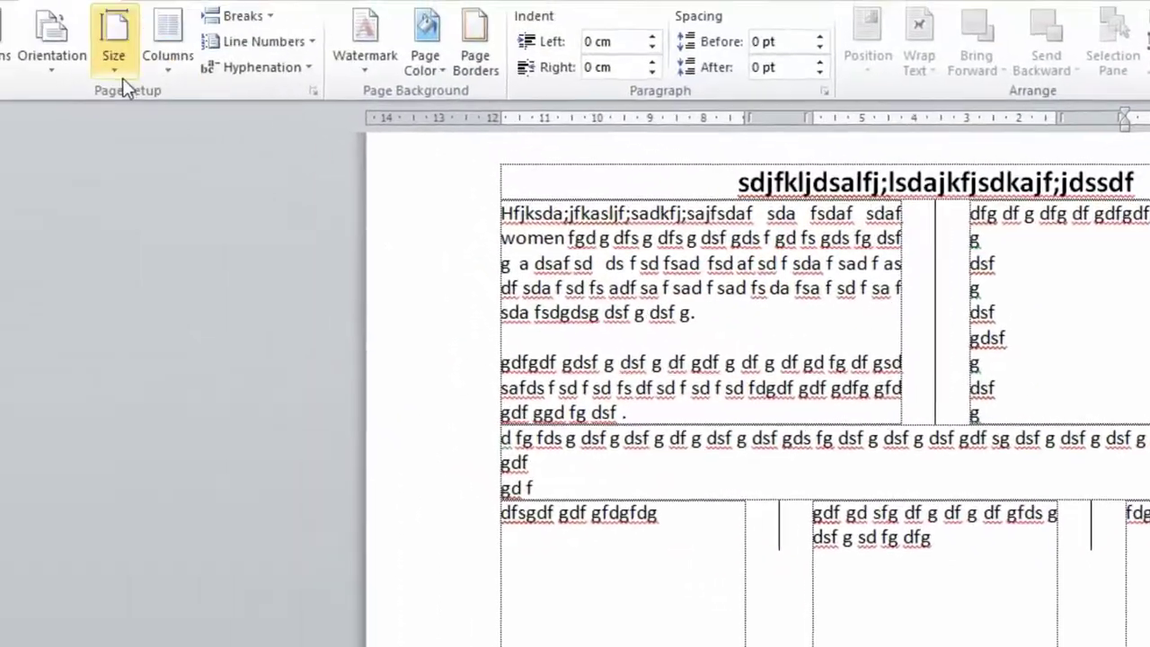
Step: Set the columns back to One, applied from This point forward, via More Columns
click(377, 112)
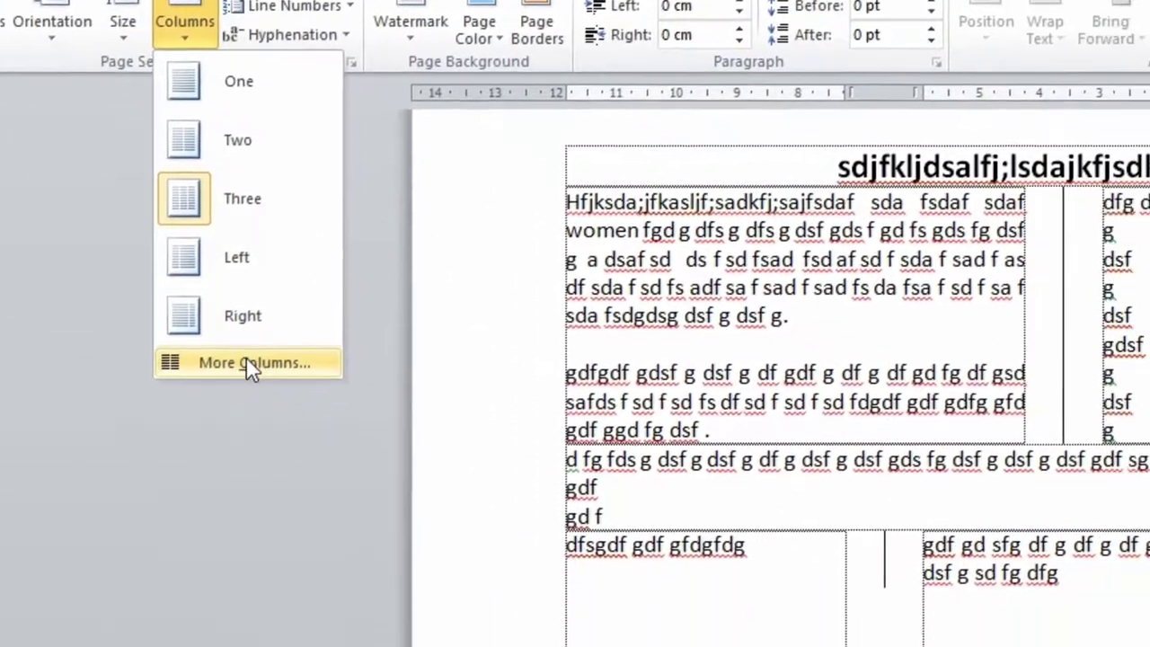
click(441, 469)
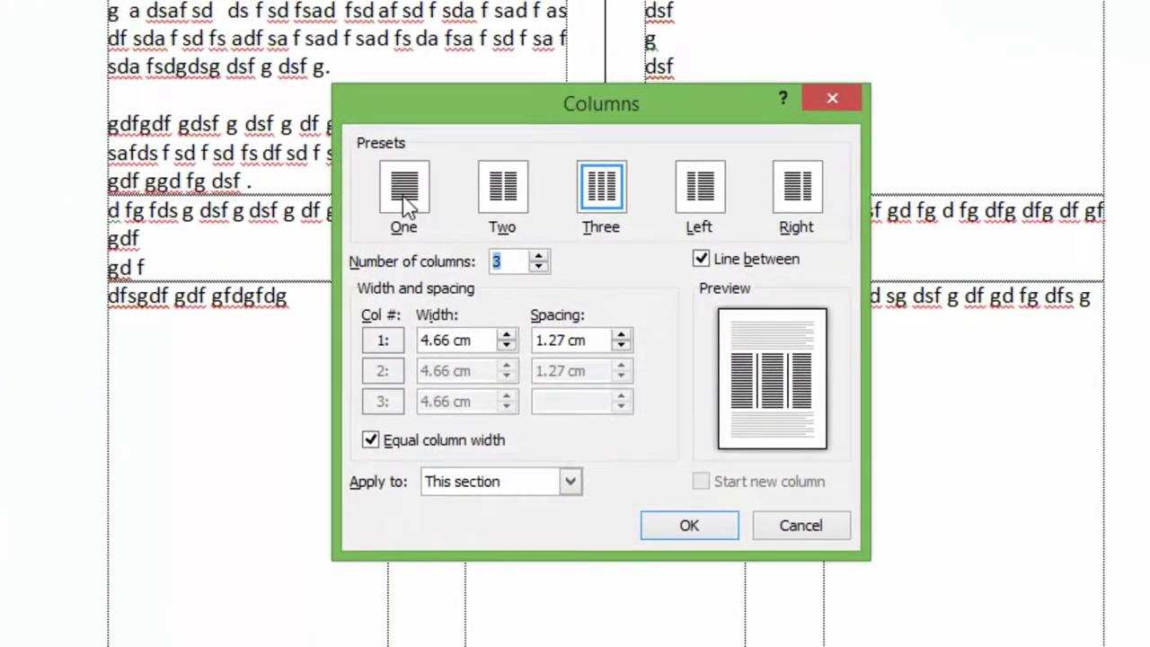
click(404, 202)
click(529, 482)
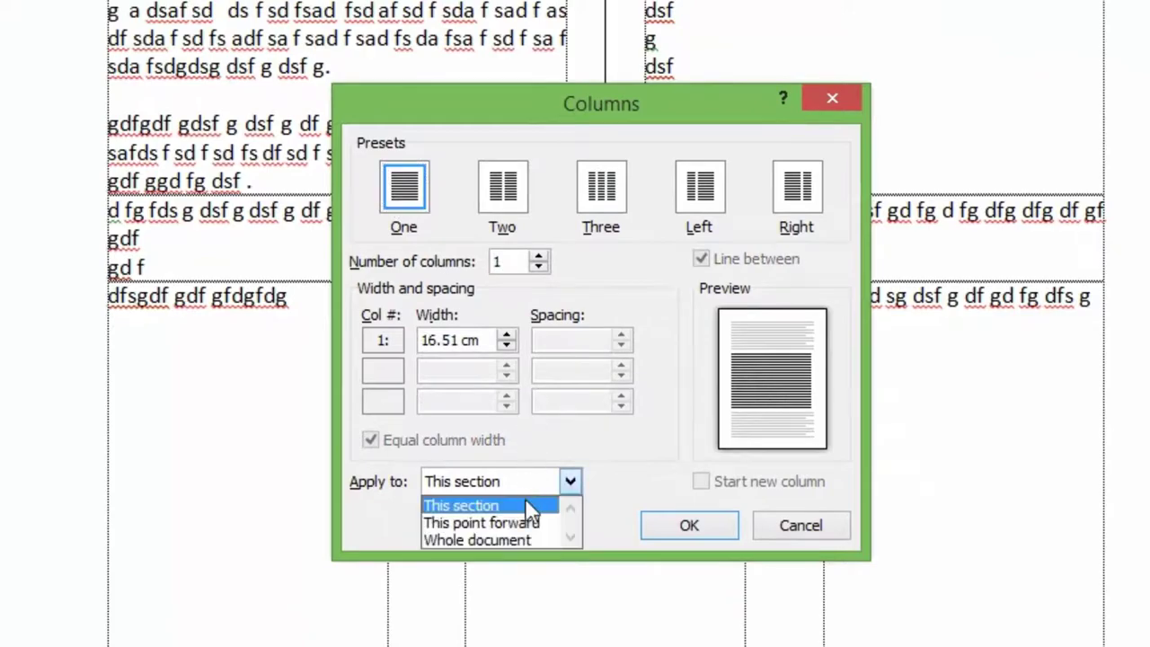
click(531, 522)
click(654, 540)
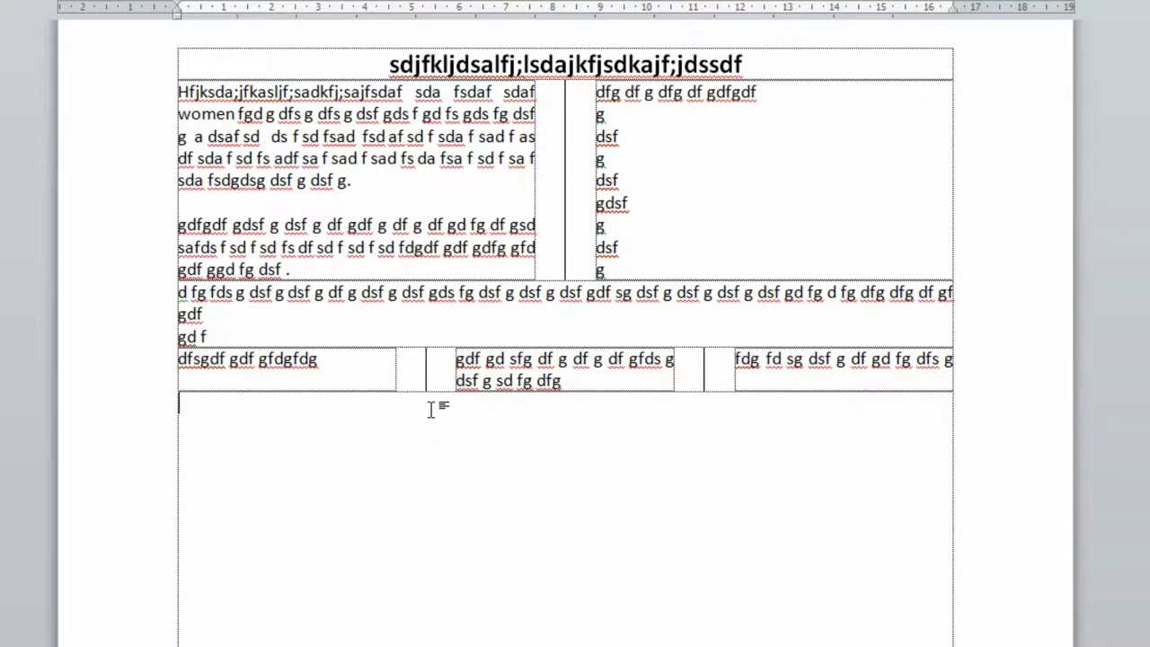
Step: Make the first letter H a Dropped drop cap with 5 lines to drop
drag(177, 92, 188, 92)
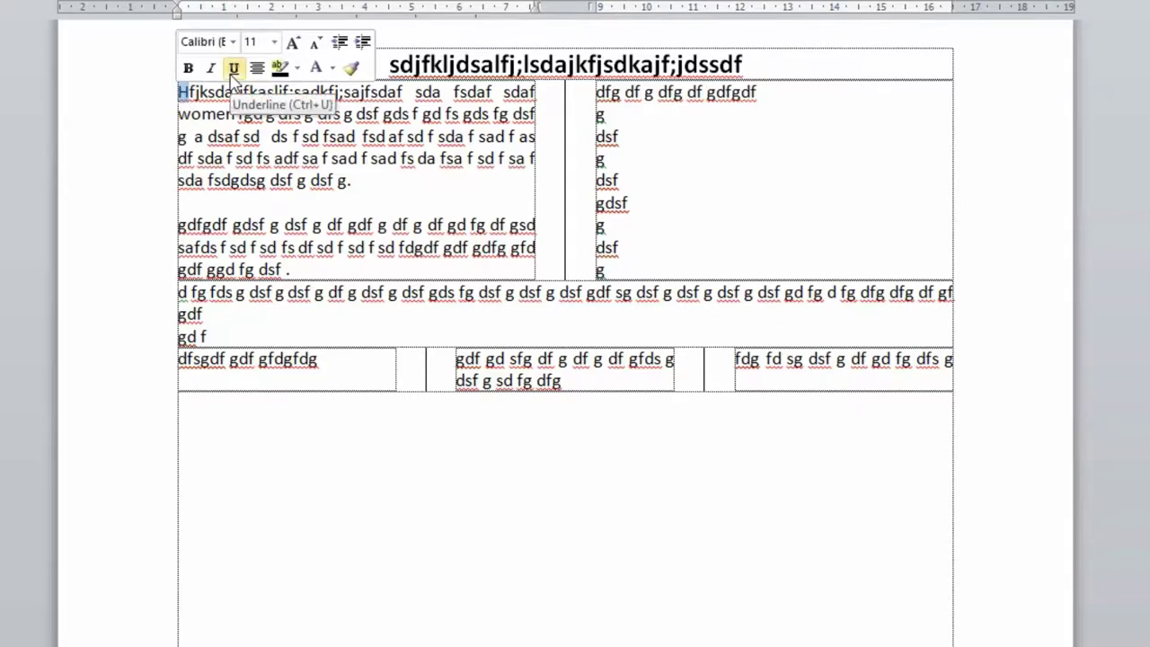
click(192, 105)
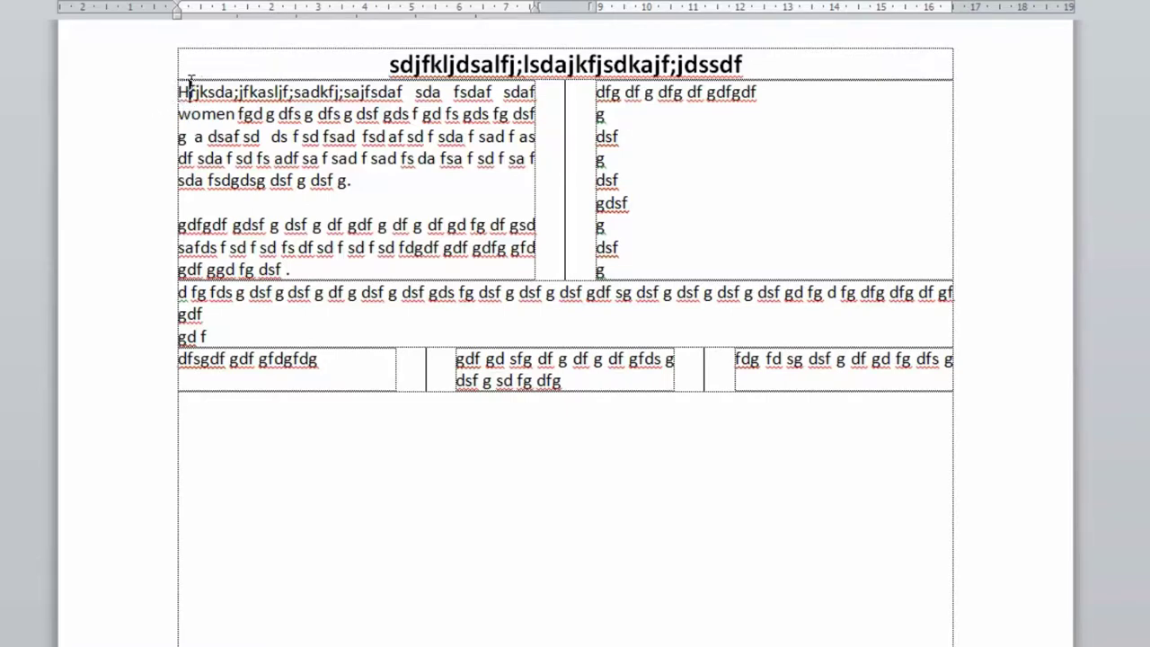
drag(178, 91, 189, 91)
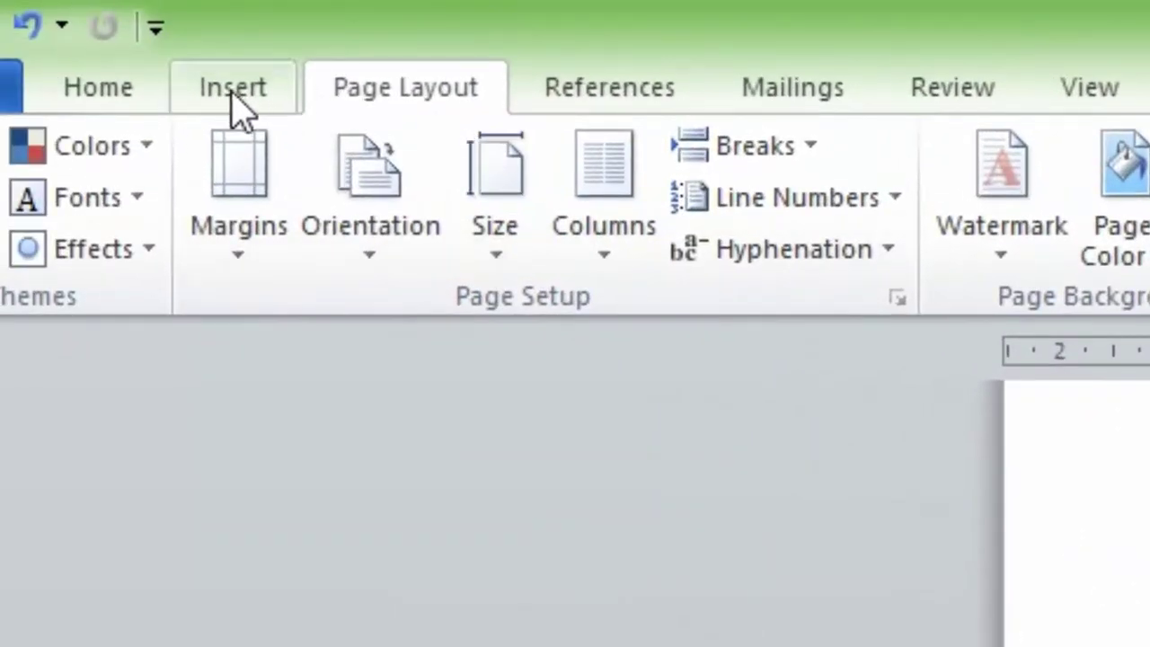
click(236, 90)
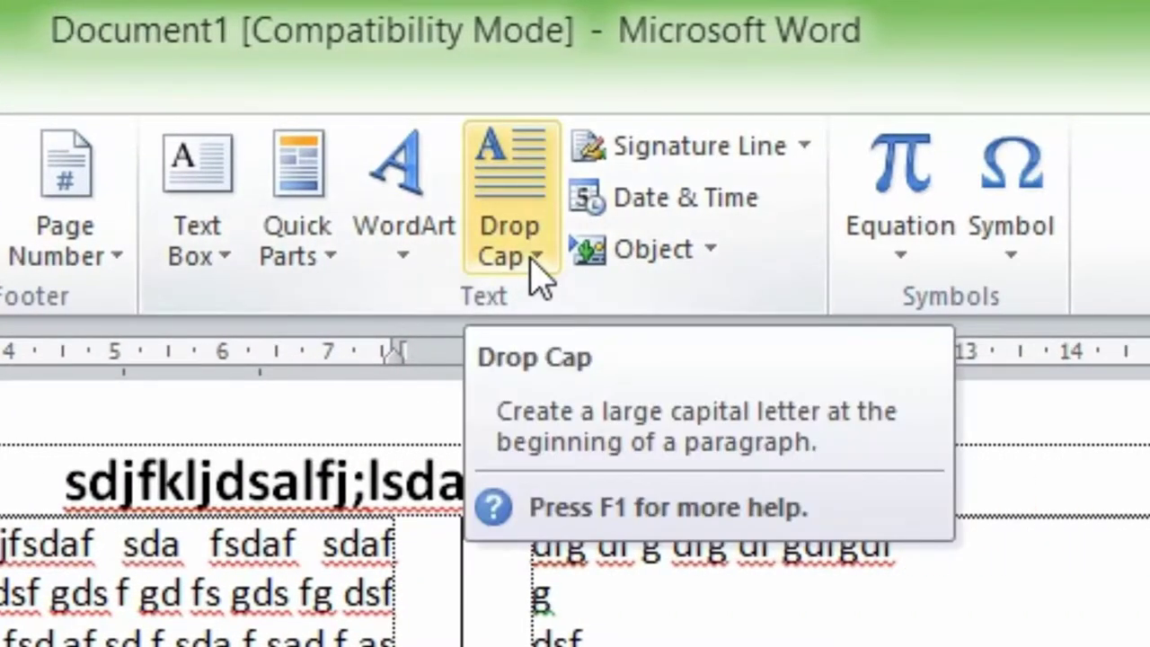
click(488, 253)
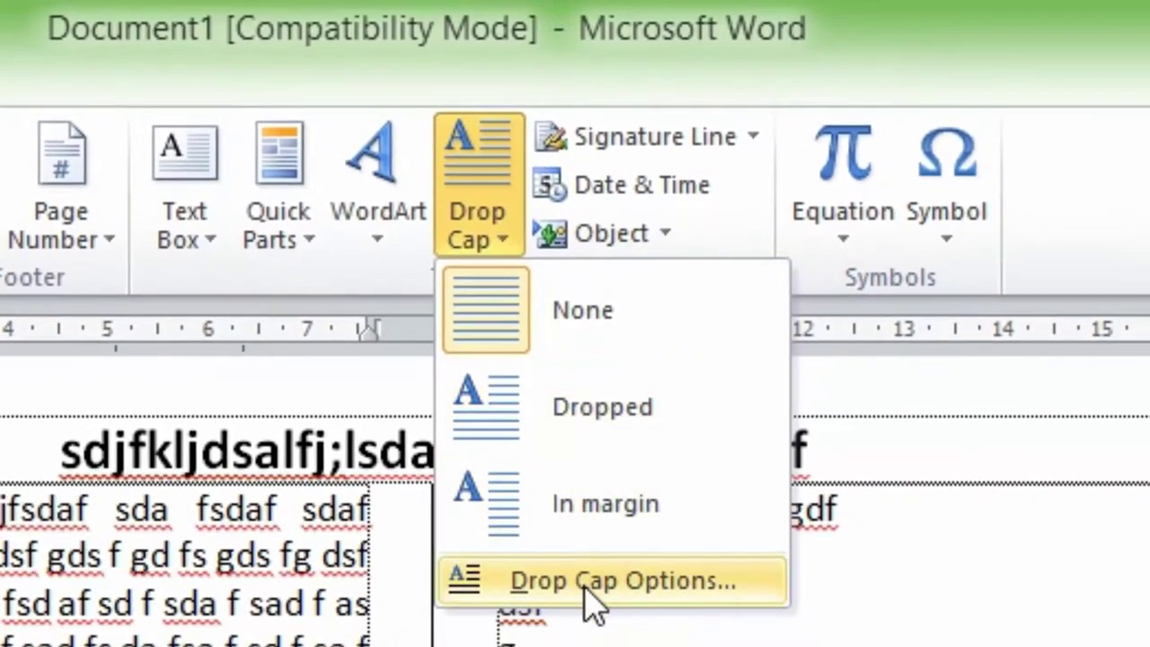
click(589, 592)
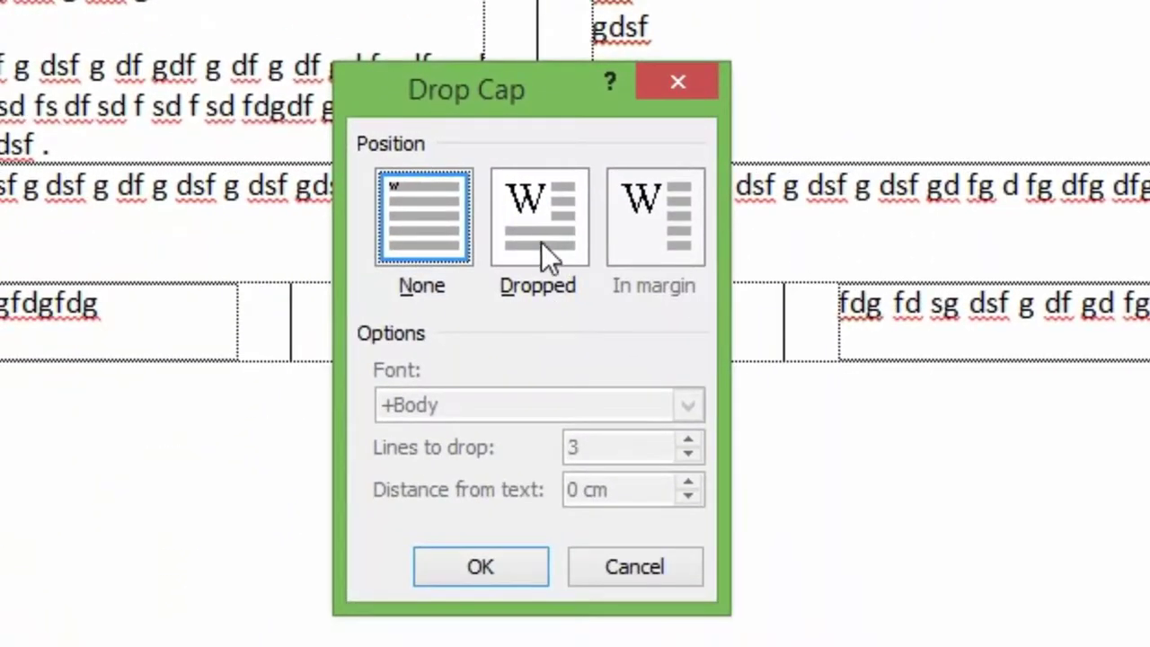
click(545, 235)
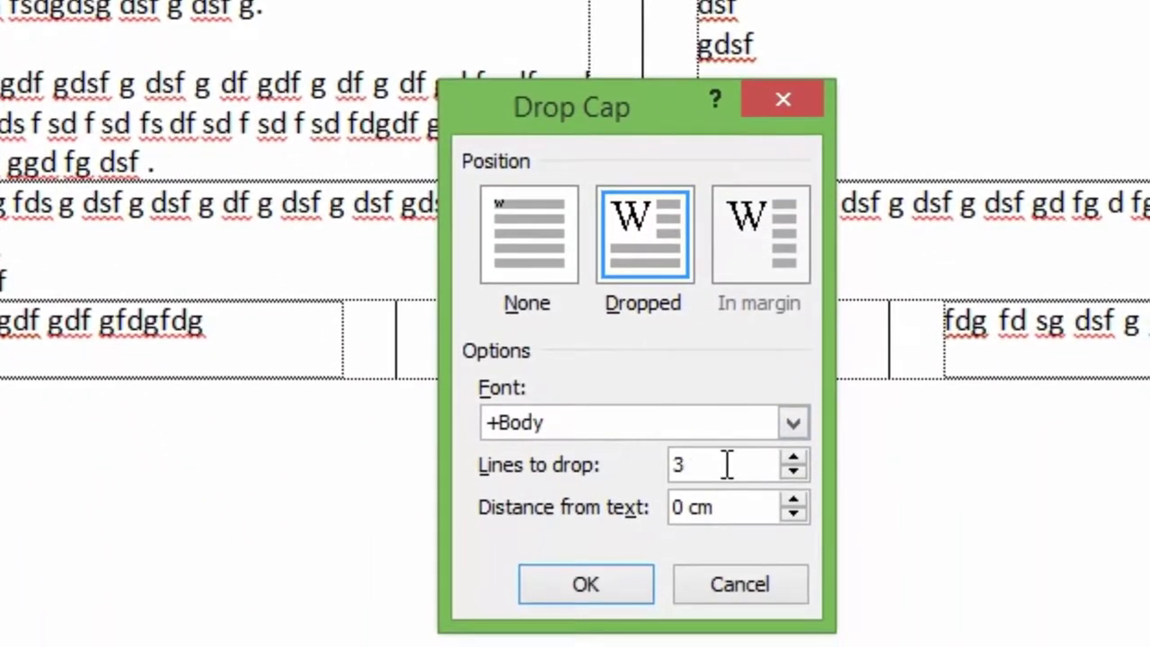
click(792, 457)
click(793, 457)
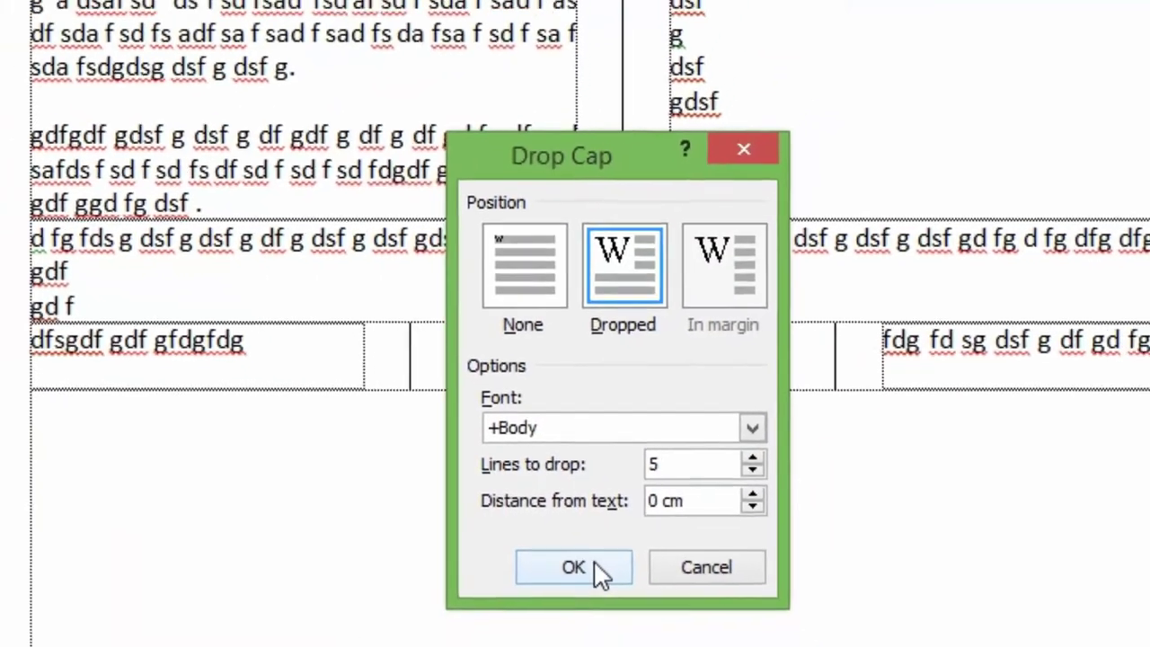
click(586, 584)
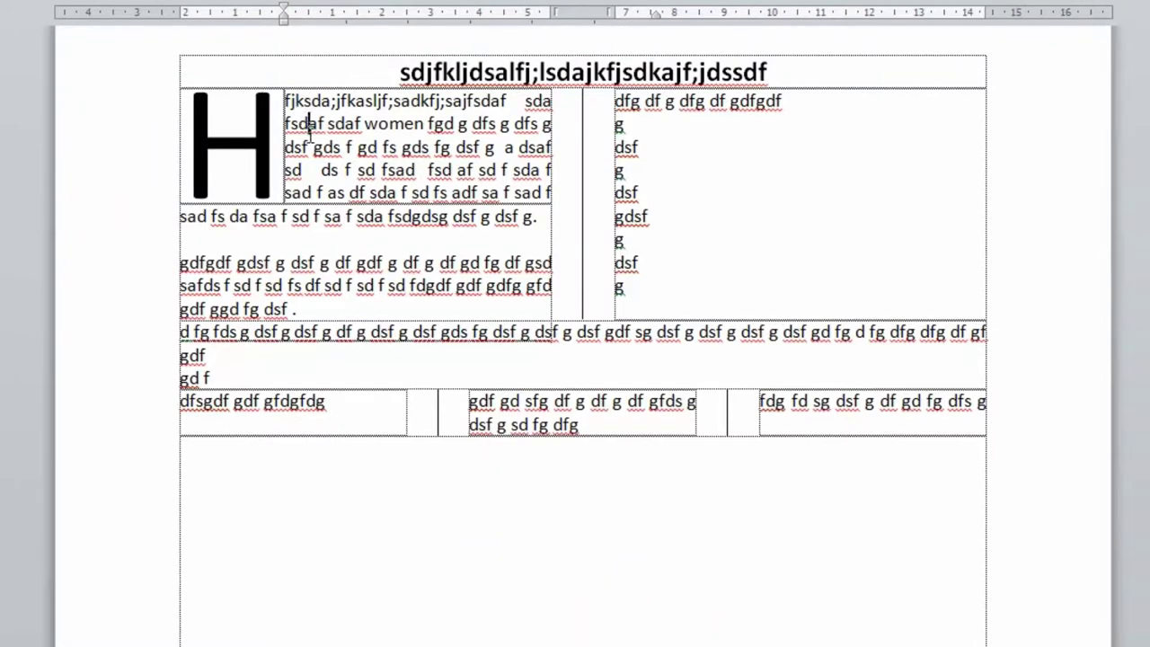
Step: Give the drop-cap H frame a vertical text direction using Alt+O, X
click(248, 208)
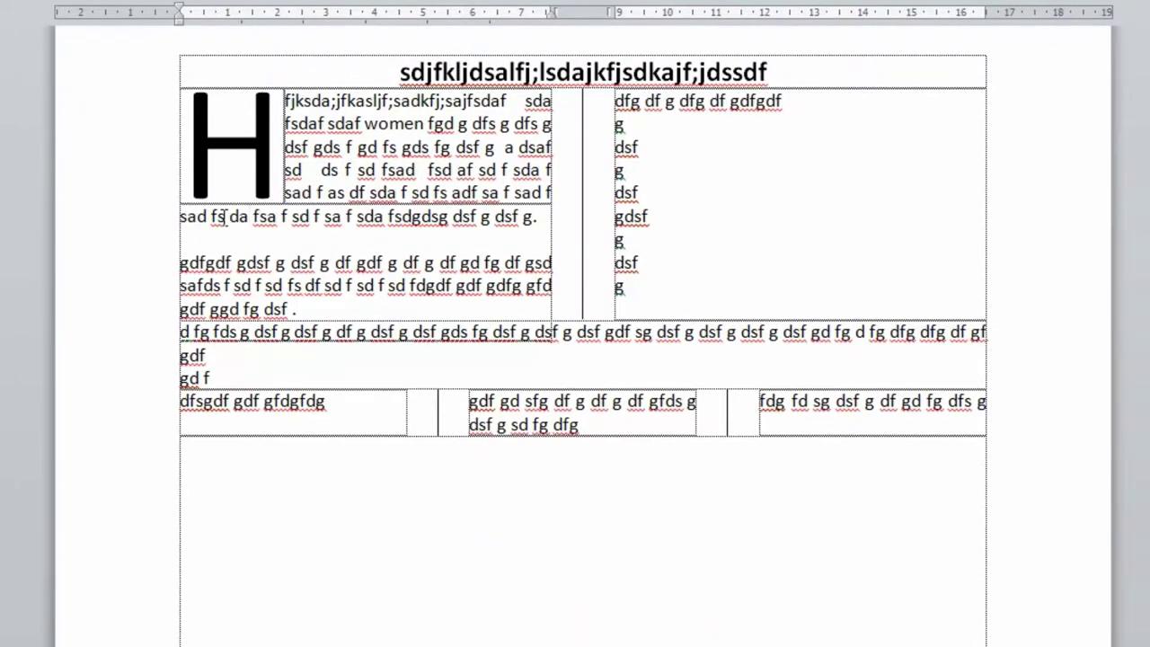
click(236, 153)
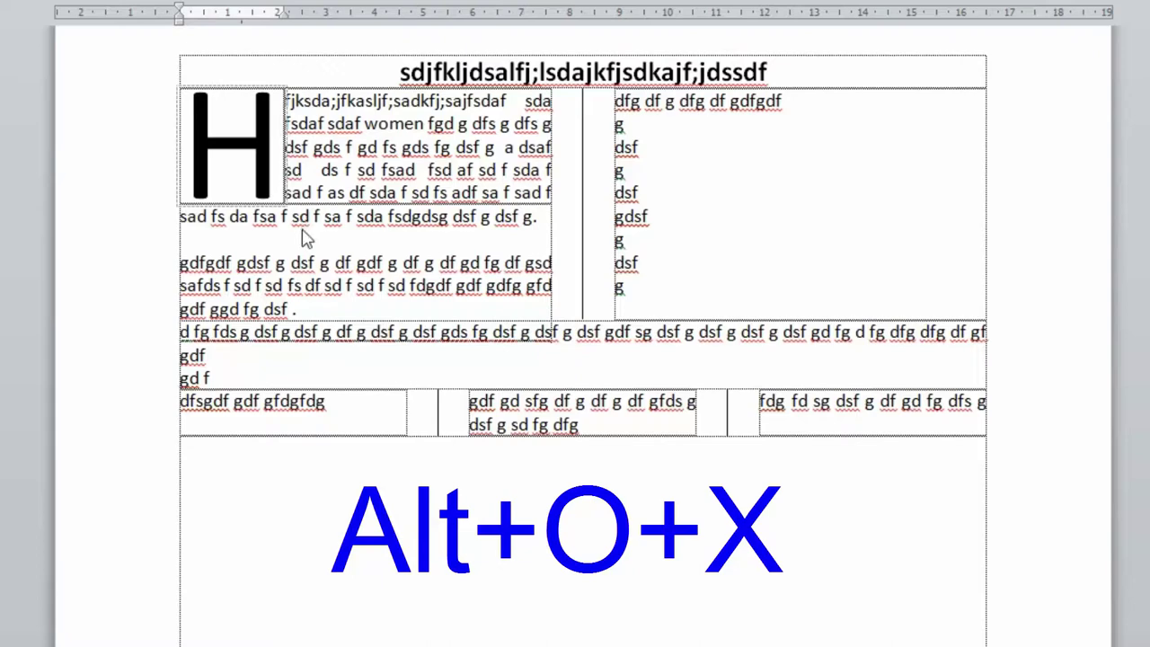
key(alt+o)
key(x)
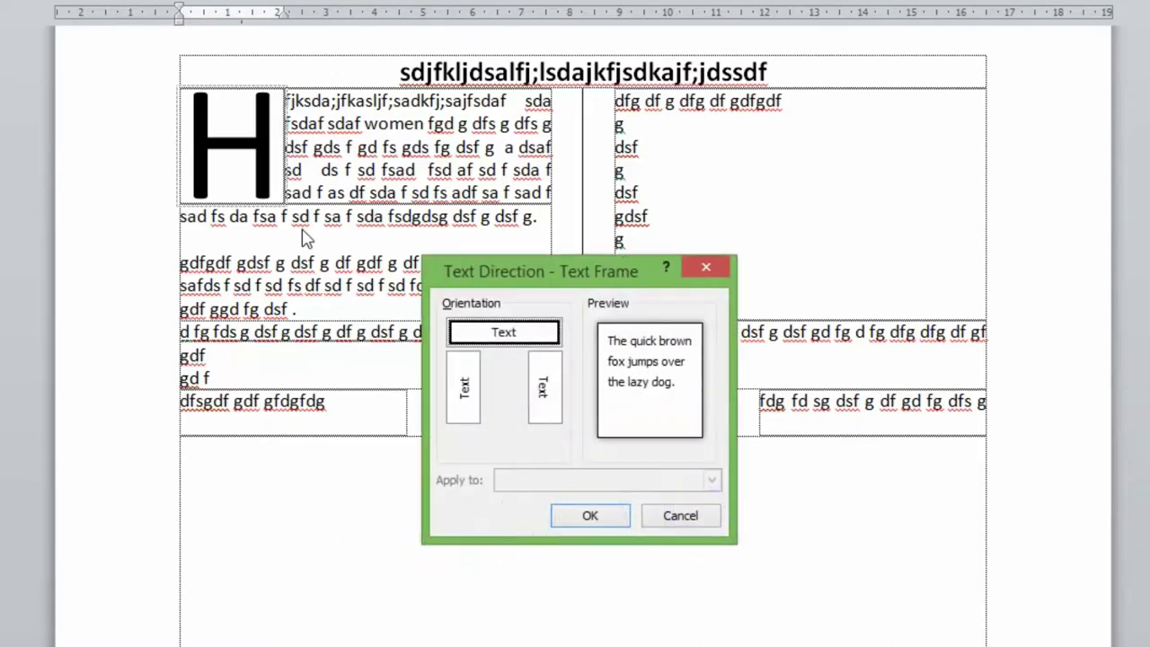
click(465, 389)
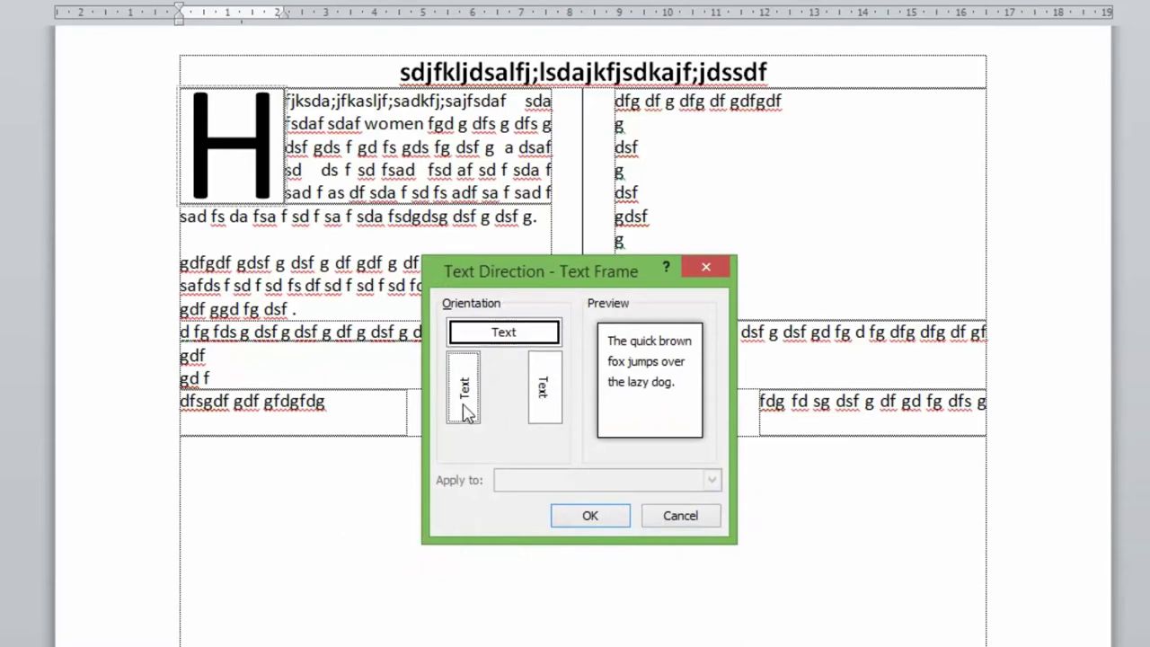
click(552, 409)
click(460, 400)
click(585, 516)
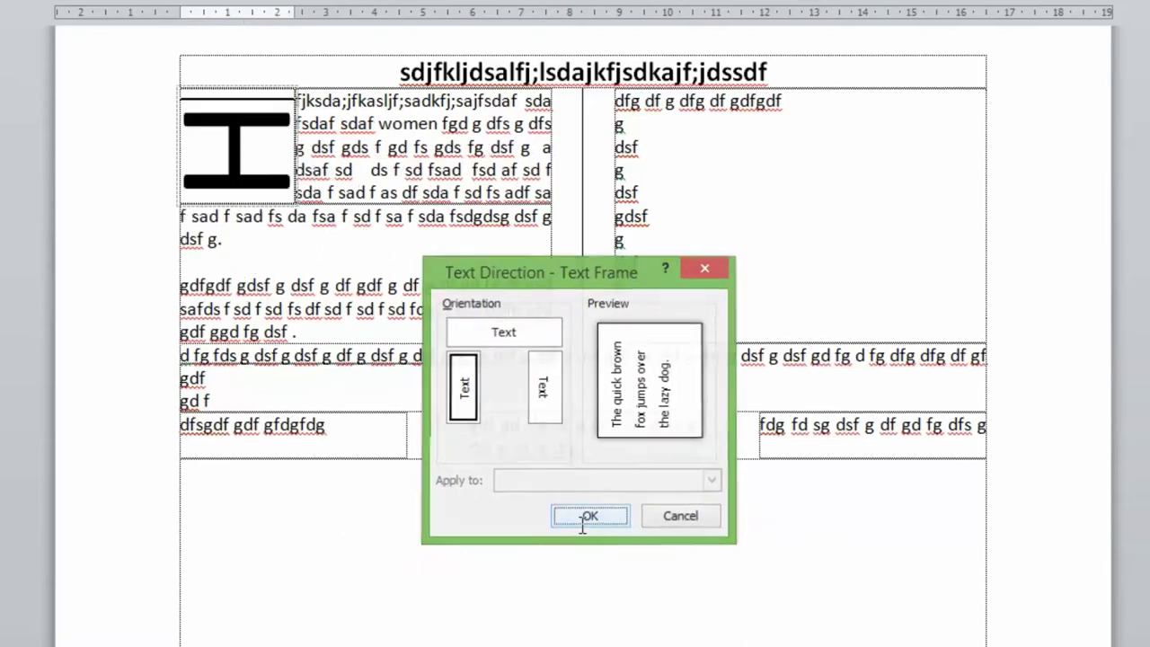
click(536, 565)
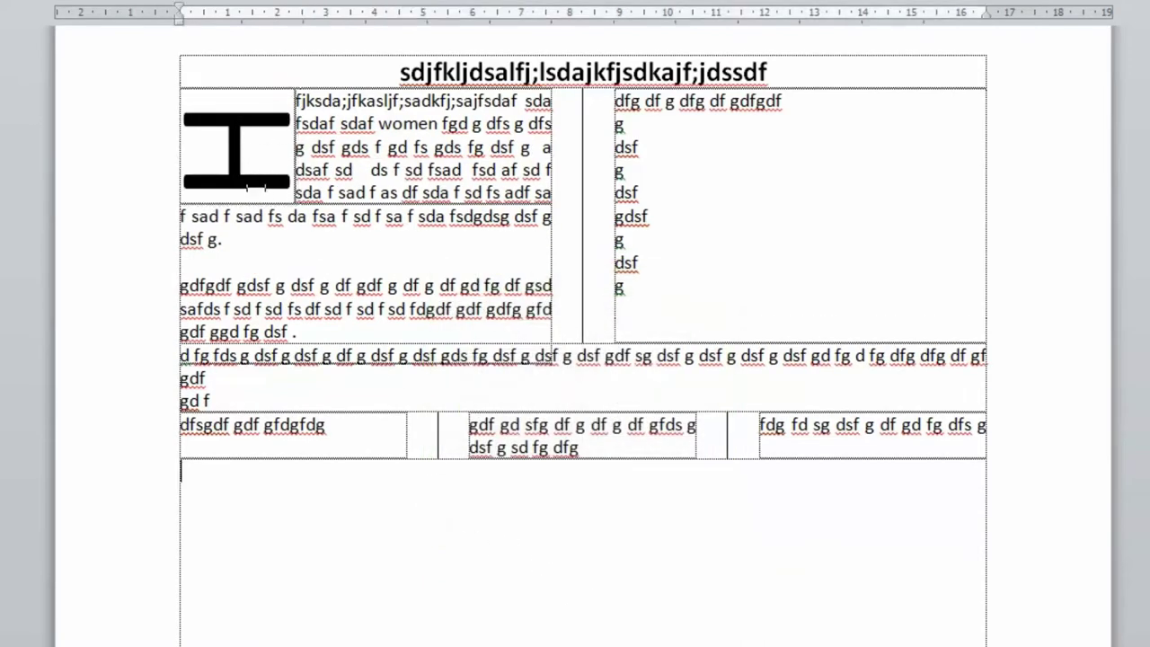
click(325, 171)
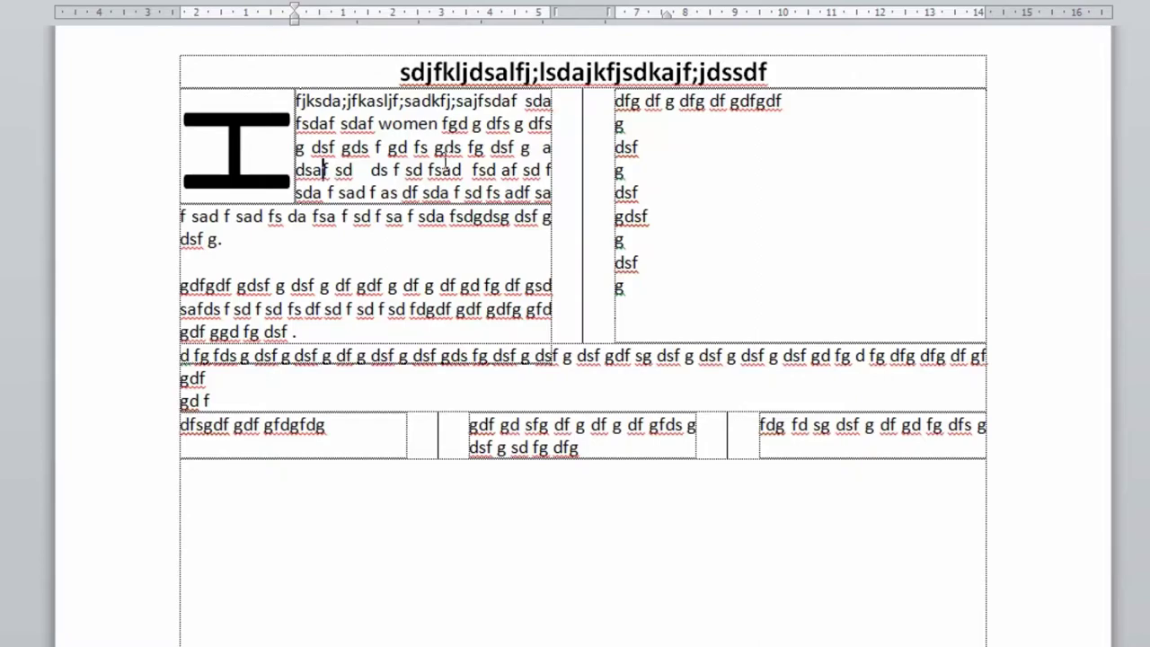
click(665, 488)
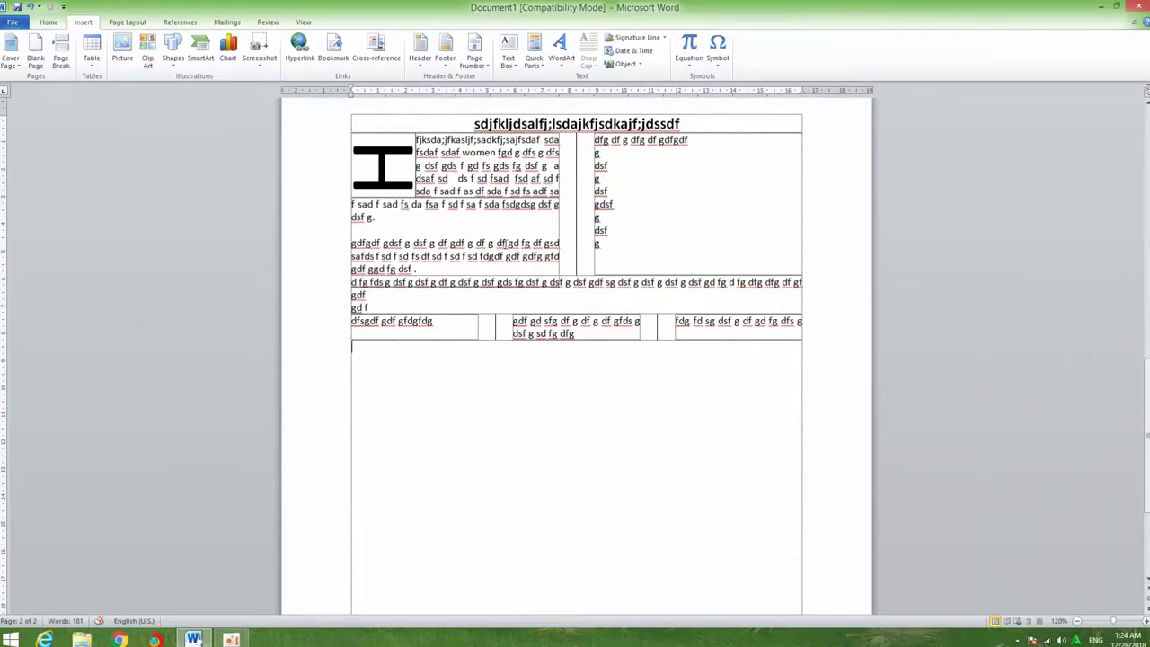
click(500, 243)
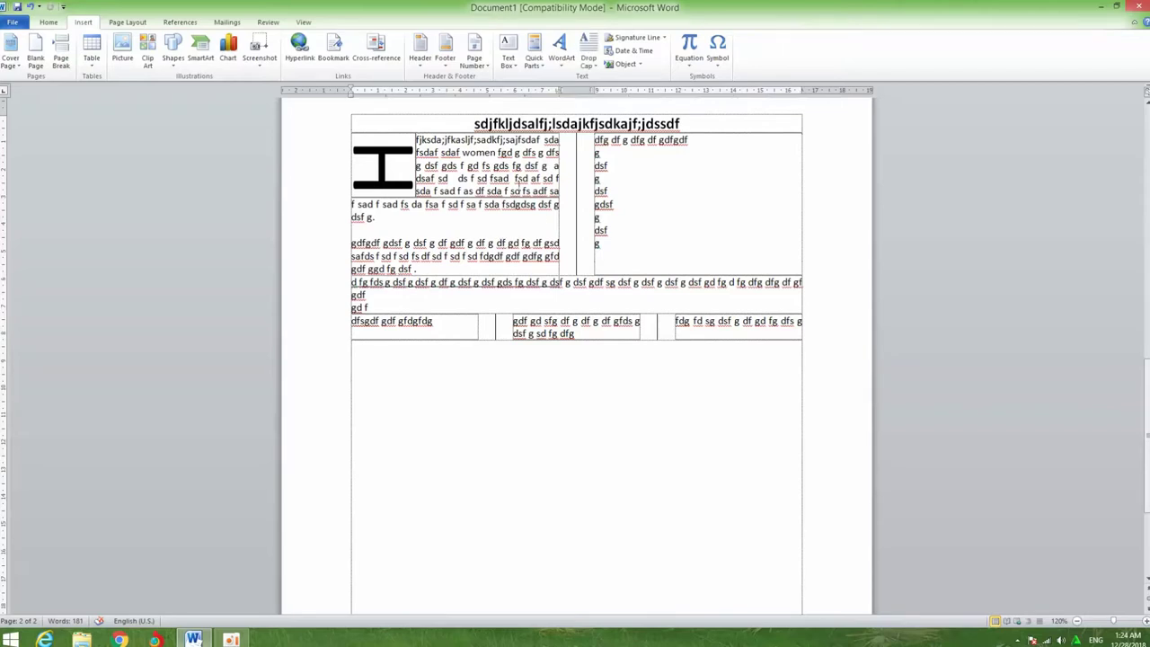